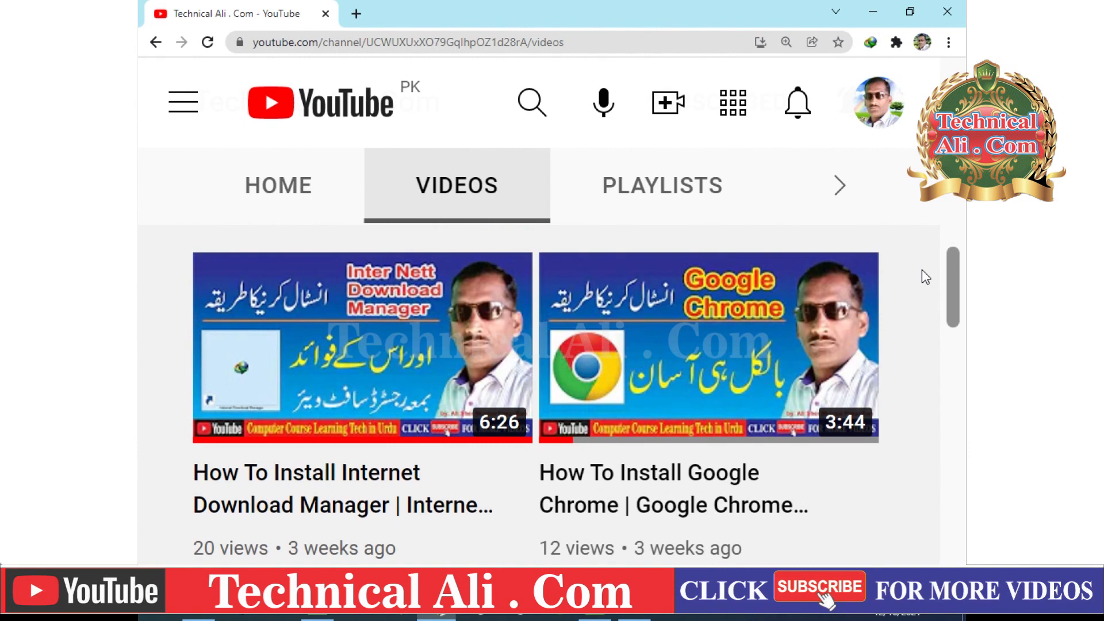
drag(950, 273, 947, 203)
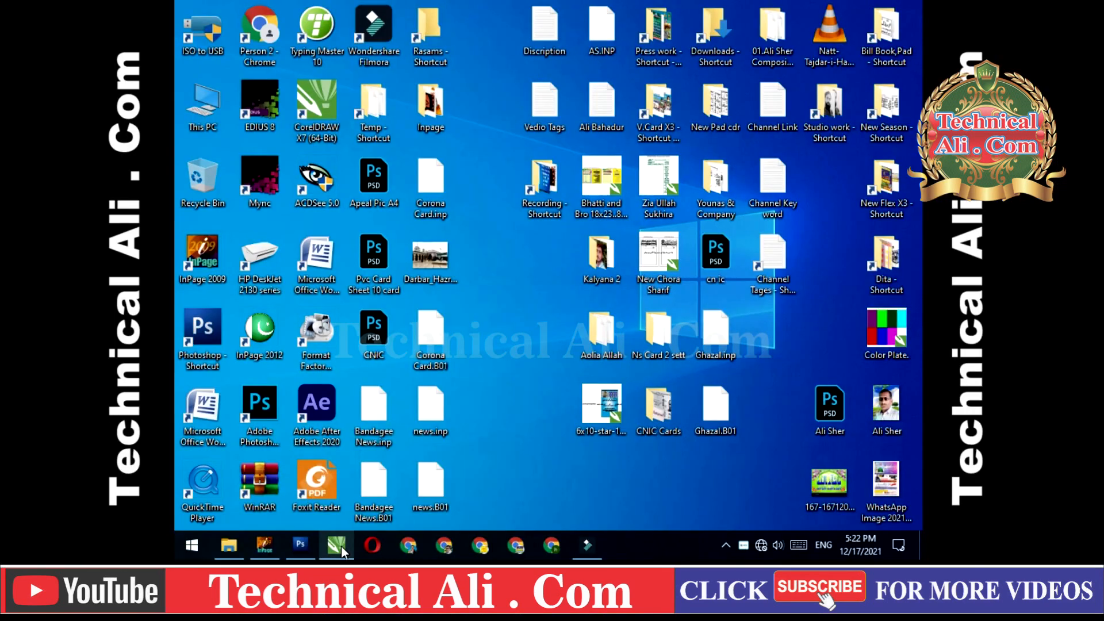
Step: Switch to CorelDRAW, create a new blank document and set its page size to A4
mouse_move(341, 546)
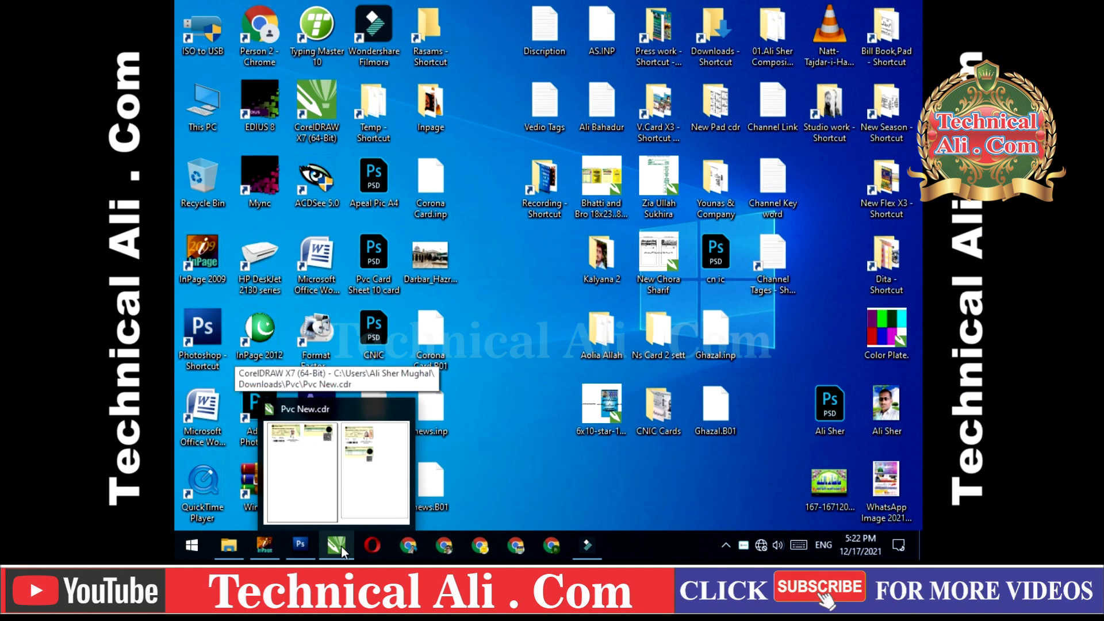
click(340, 547)
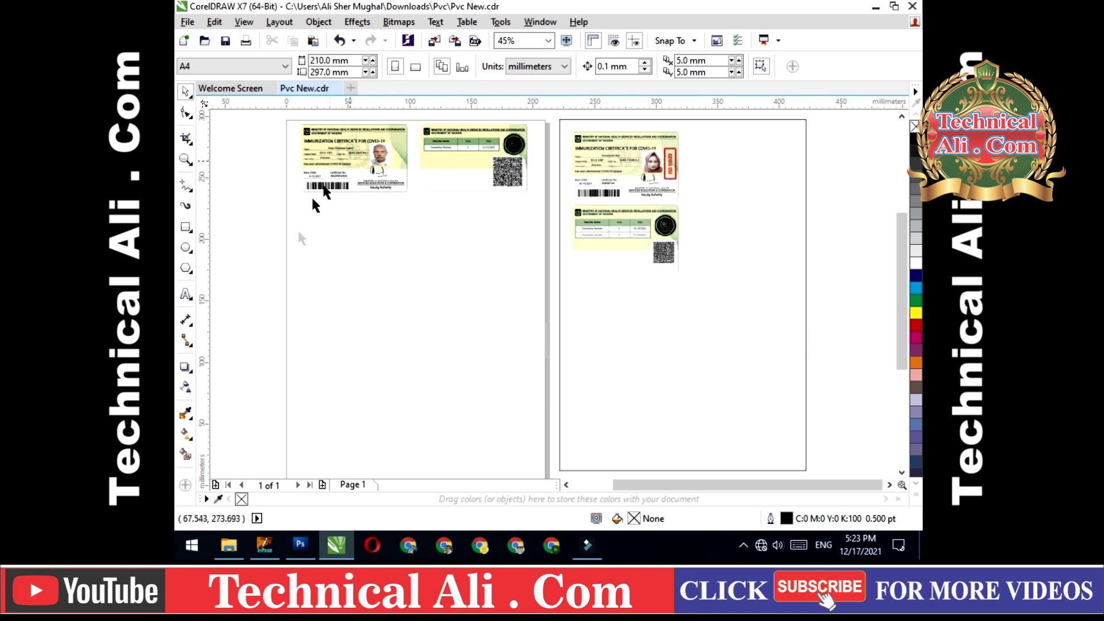
click(350, 88)
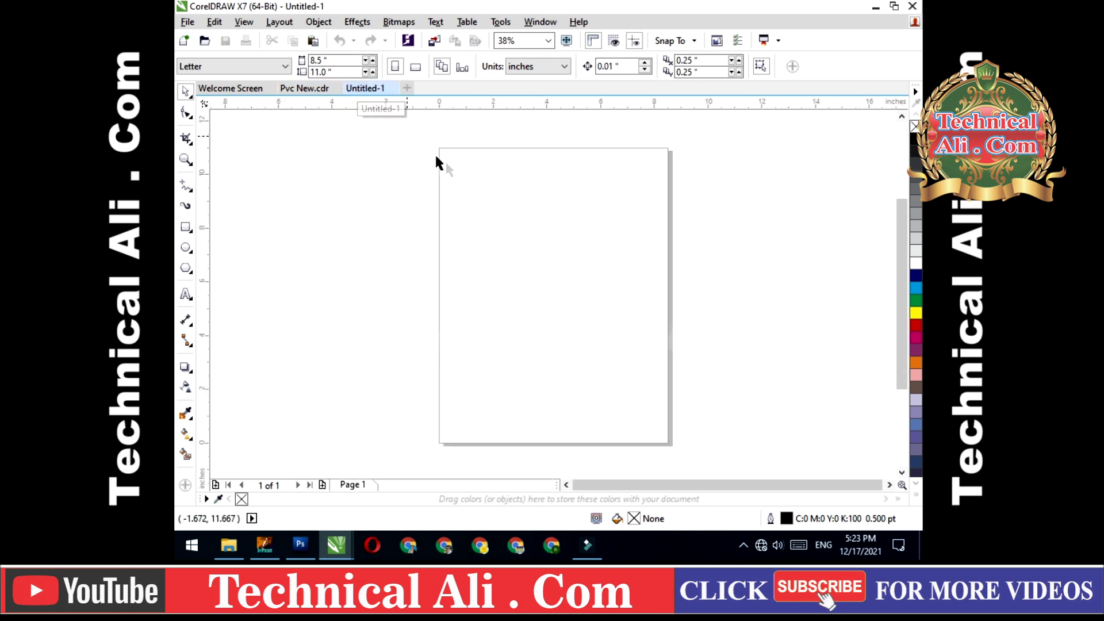
click(286, 68)
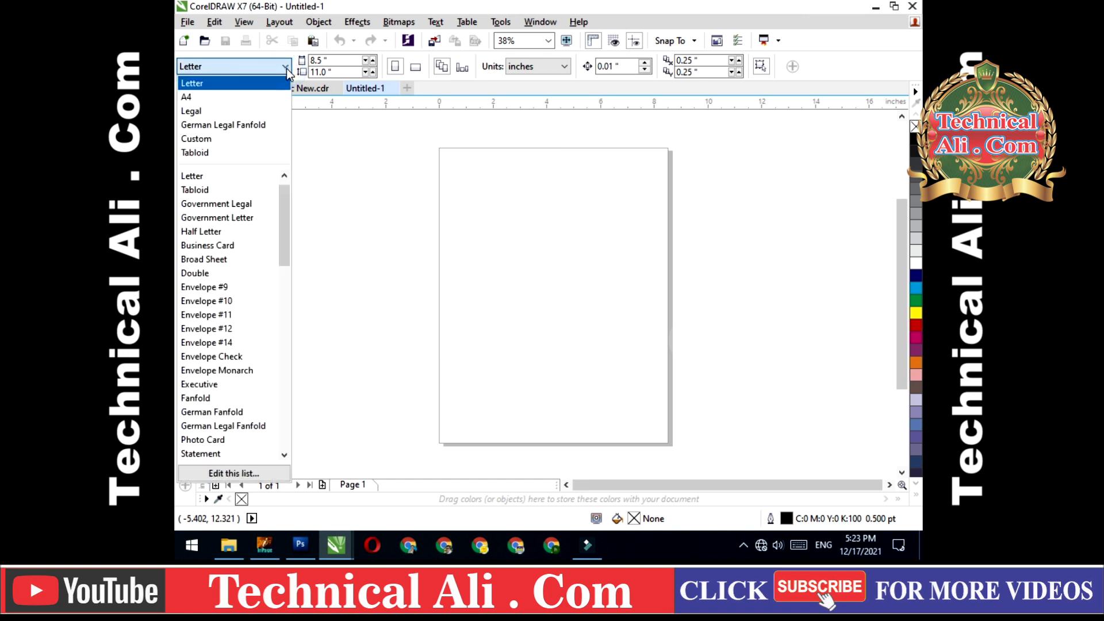
click(202, 98)
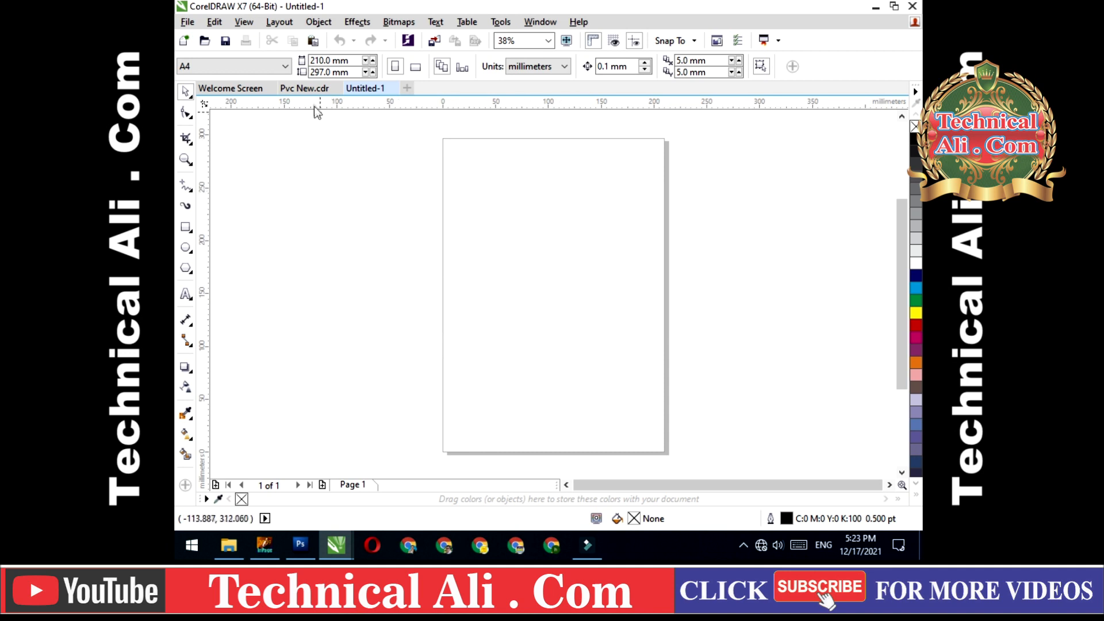
Step: Check the size of the large frame rectangle around the cards in Pvc New.cdr, and return to Untitled-1
click(313, 92)
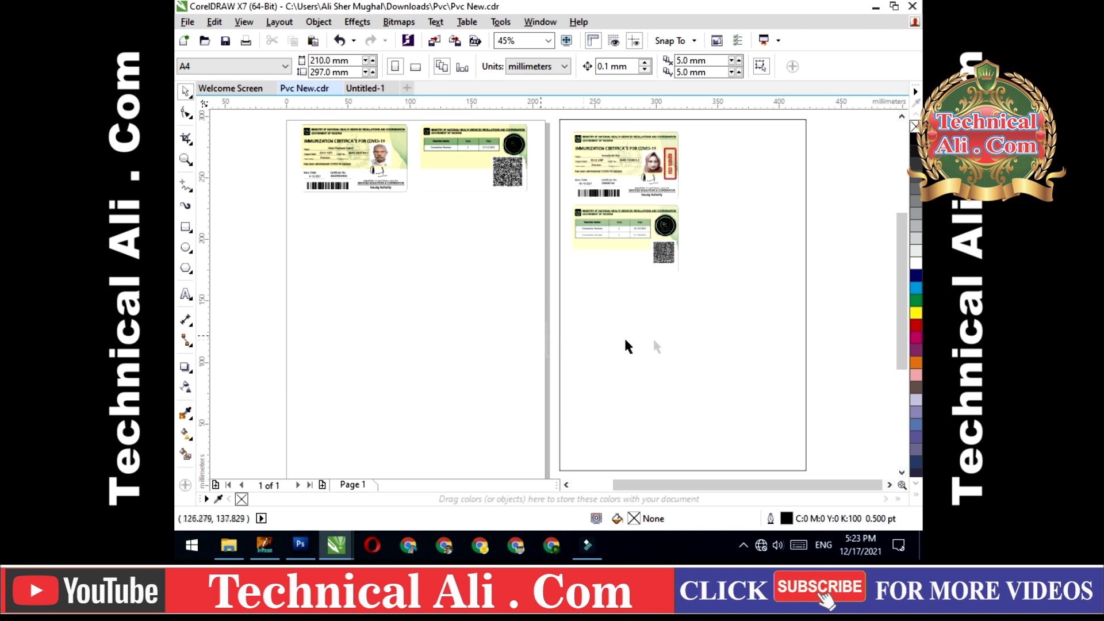
click(805, 278)
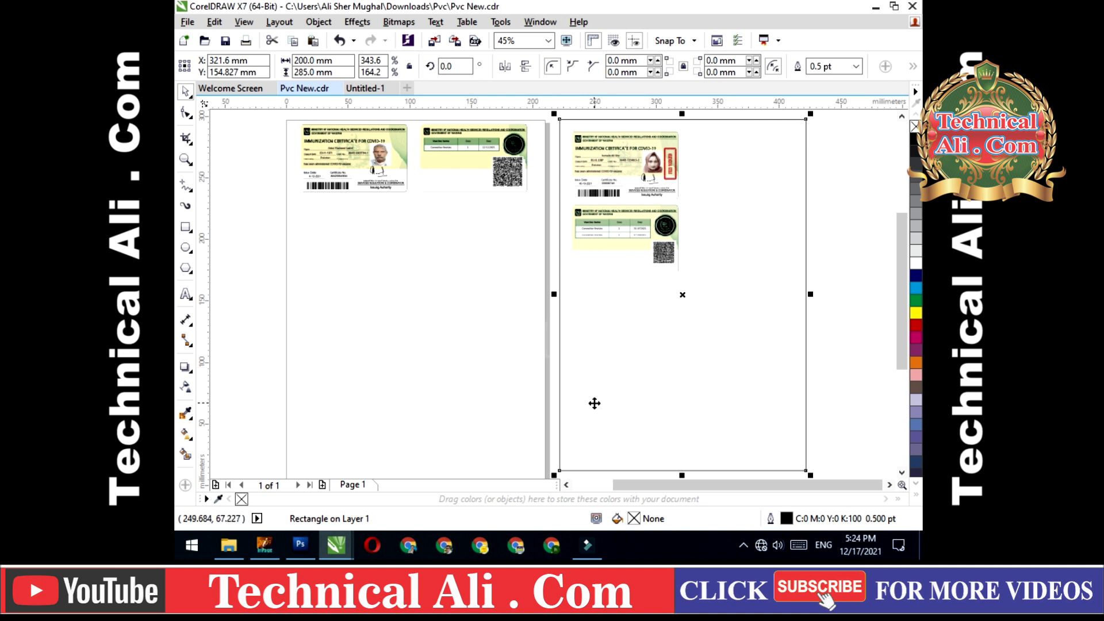
click(371, 90)
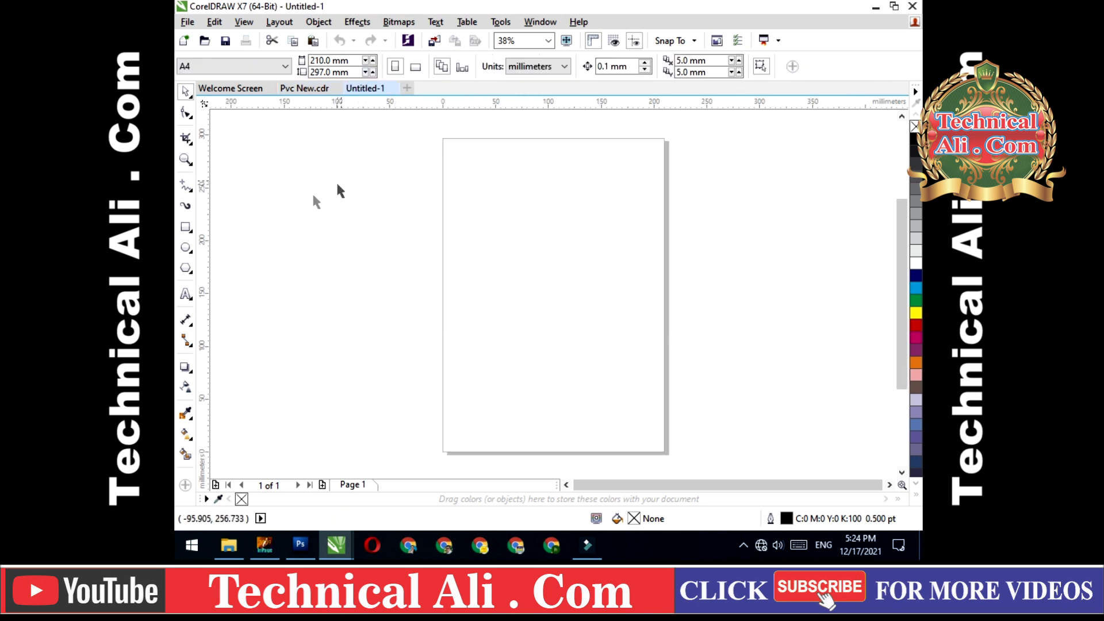
Step: Draw a rectangle about 121 by 156 mm in the empty area to the right of the page
click(187, 230)
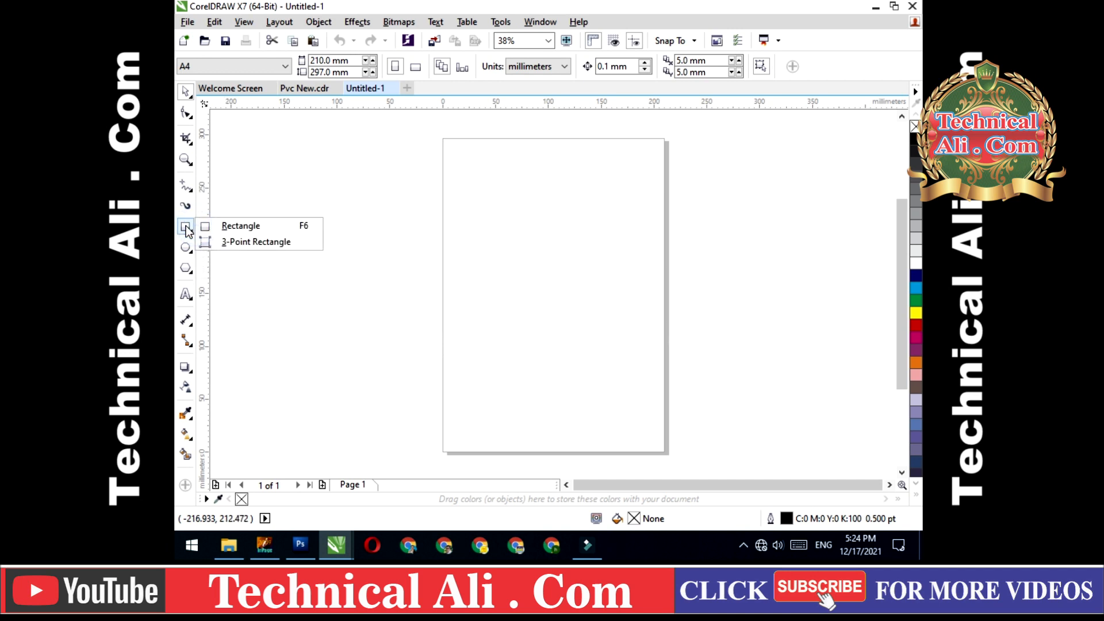
click(246, 227)
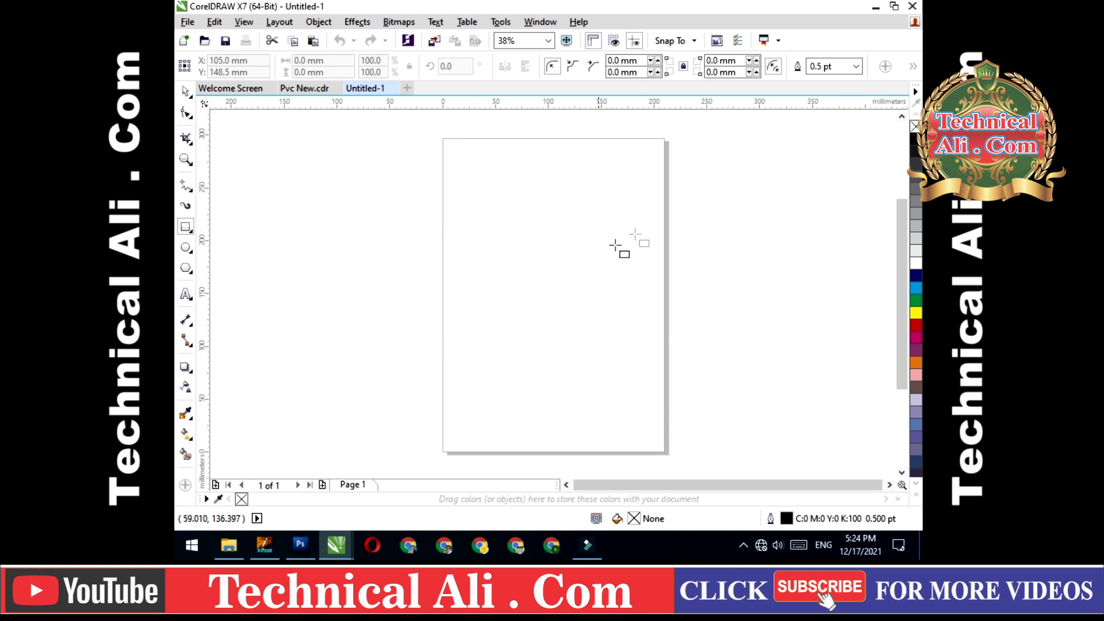
mouse_move(701, 142)
mouse_down()
mouse_move(814, 275)
mouse_move(856, 356)
mouse_move(857, 420)
mouse_move(829, 305)
mouse_up()
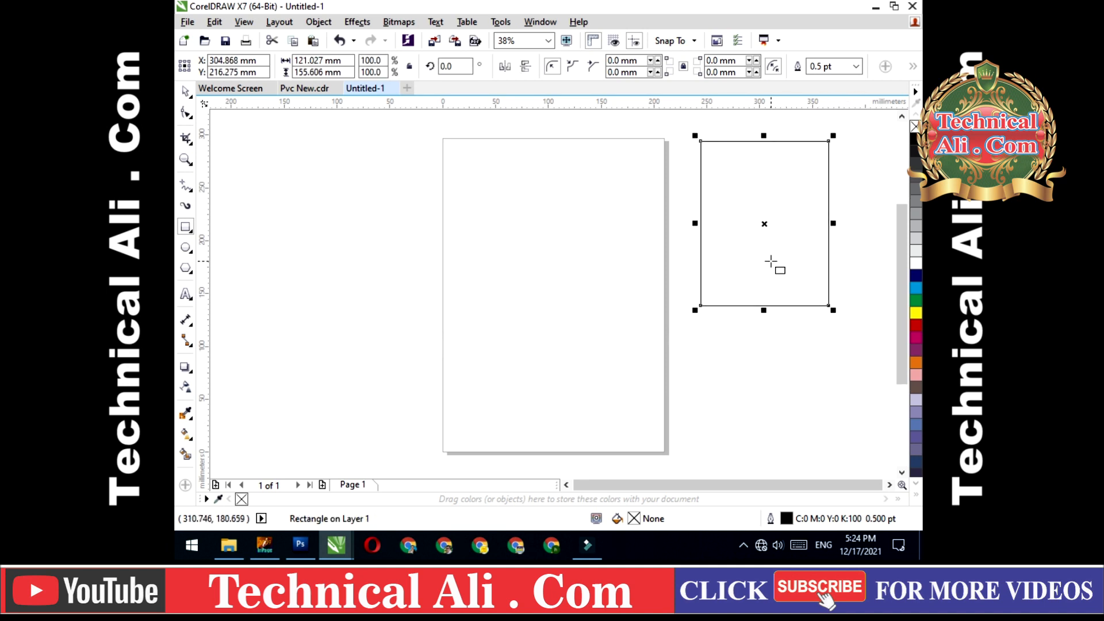
Step: Set the rectangle's size to 200 mm wide and 285 mm high
double_click(313, 59)
text(2)
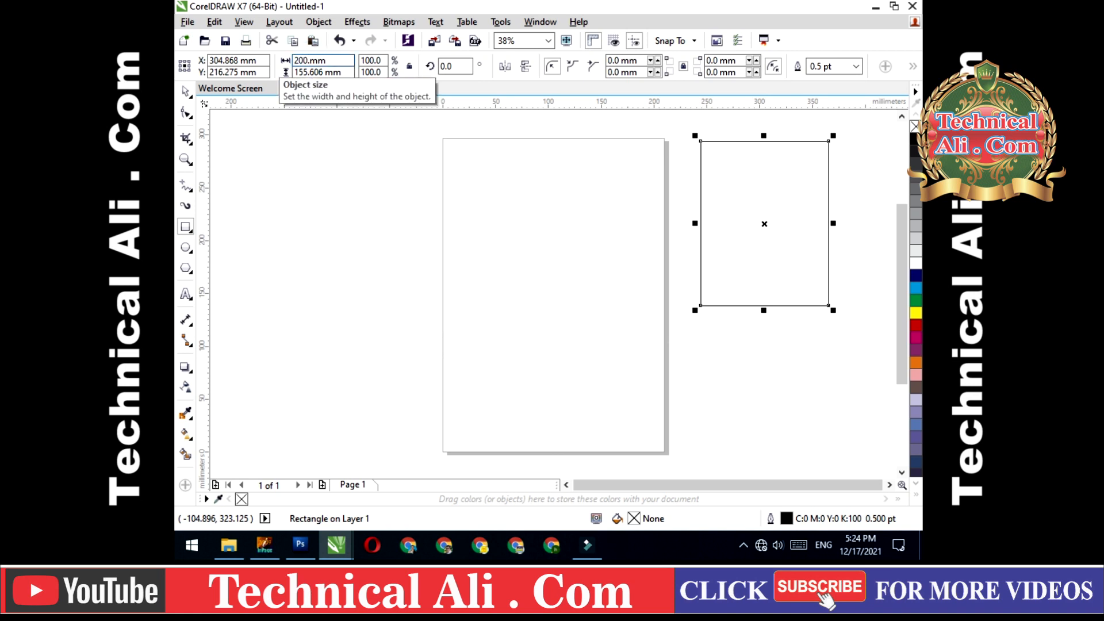
click(314, 72)
double_click(309, 72)
text(28)
key(Return)
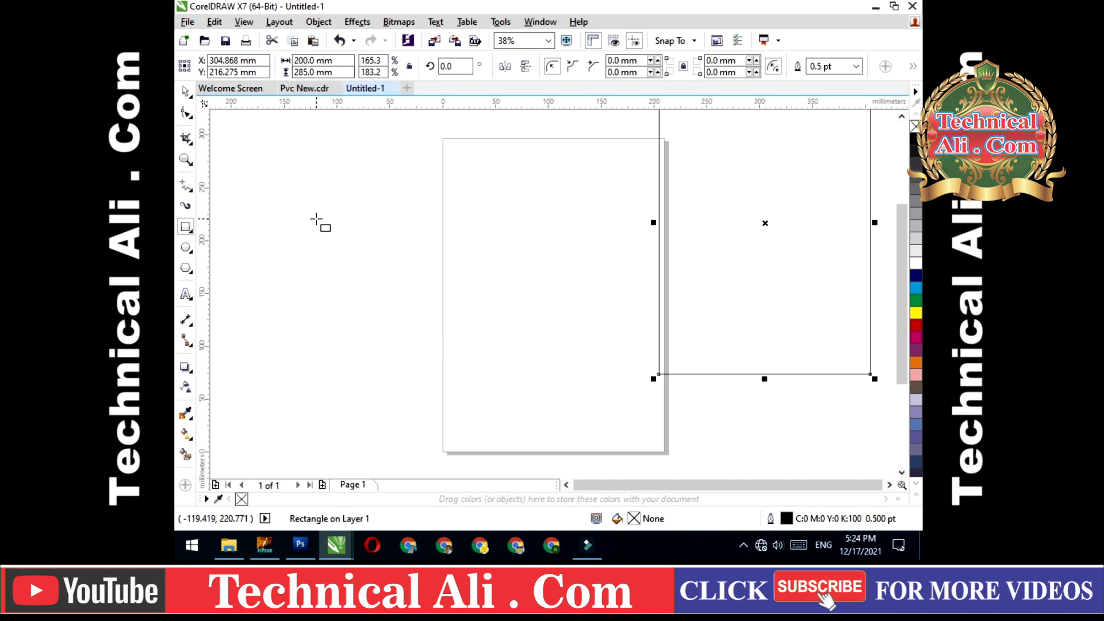
Step: Move the large rectangle clear of the page so it sits just to its right, roughly level with its upper edge
scroll(318, 222, down, 1)
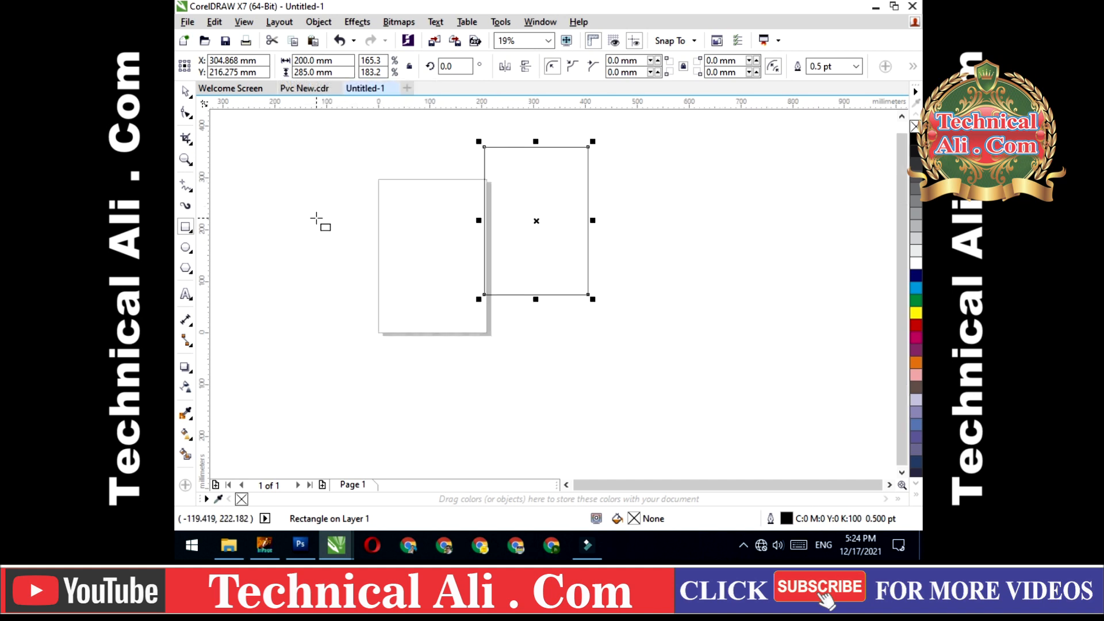
click(185, 91)
drag(536, 222, 552, 253)
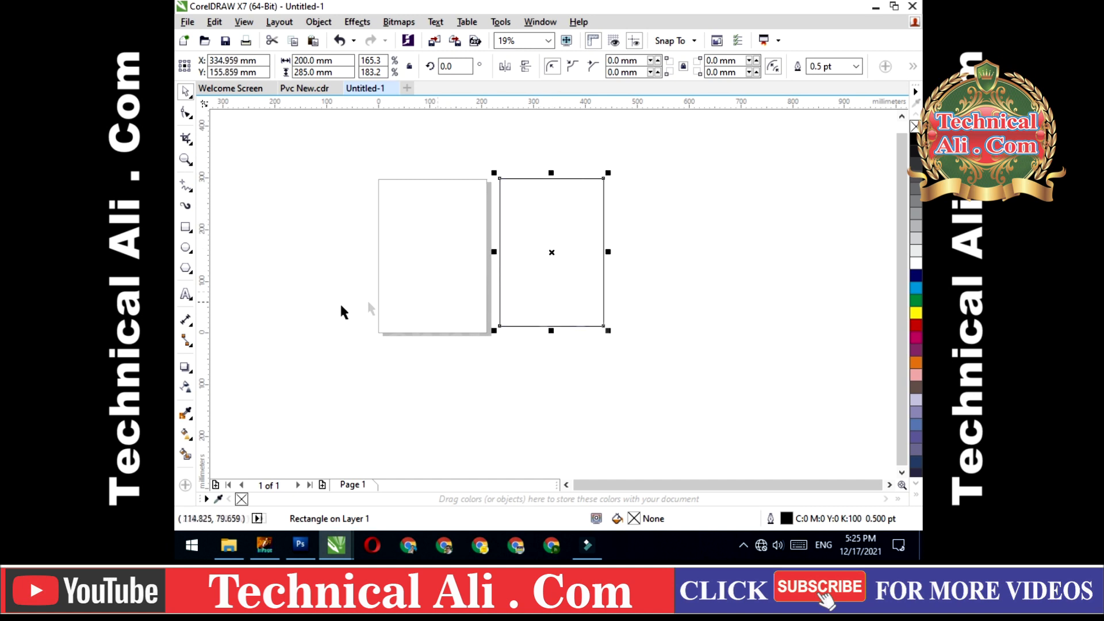
Step: Check the size of the upper card inside the frame in Pvc New.cdr, and return to Untitled-1 with nothing selected
click(307, 90)
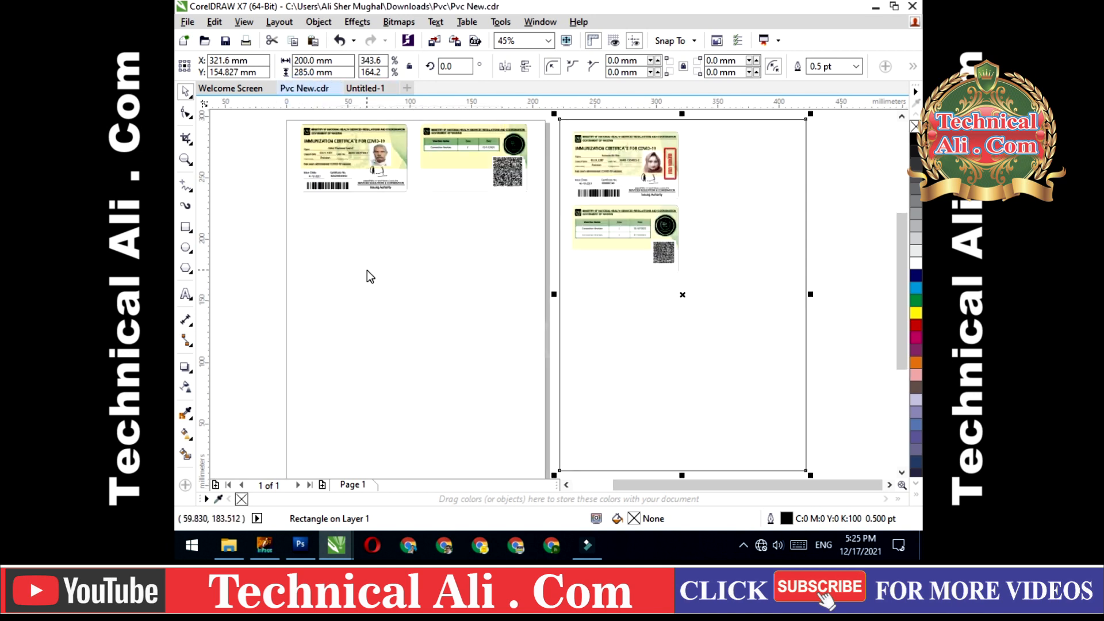
click(546, 113)
drag(551, 114, 705, 204)
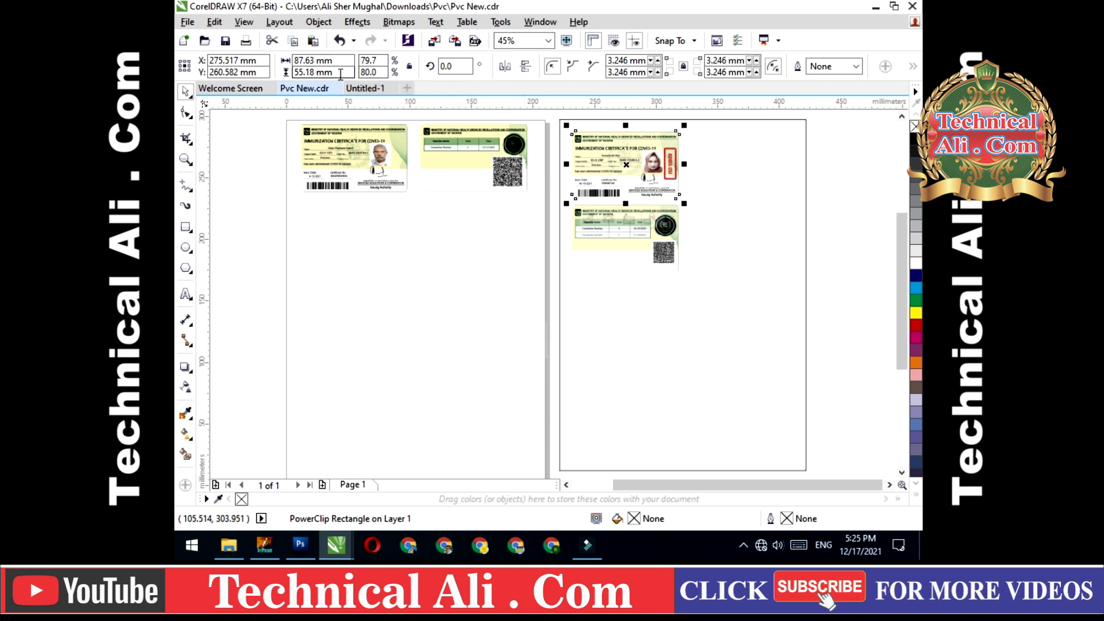
click(370, 88)
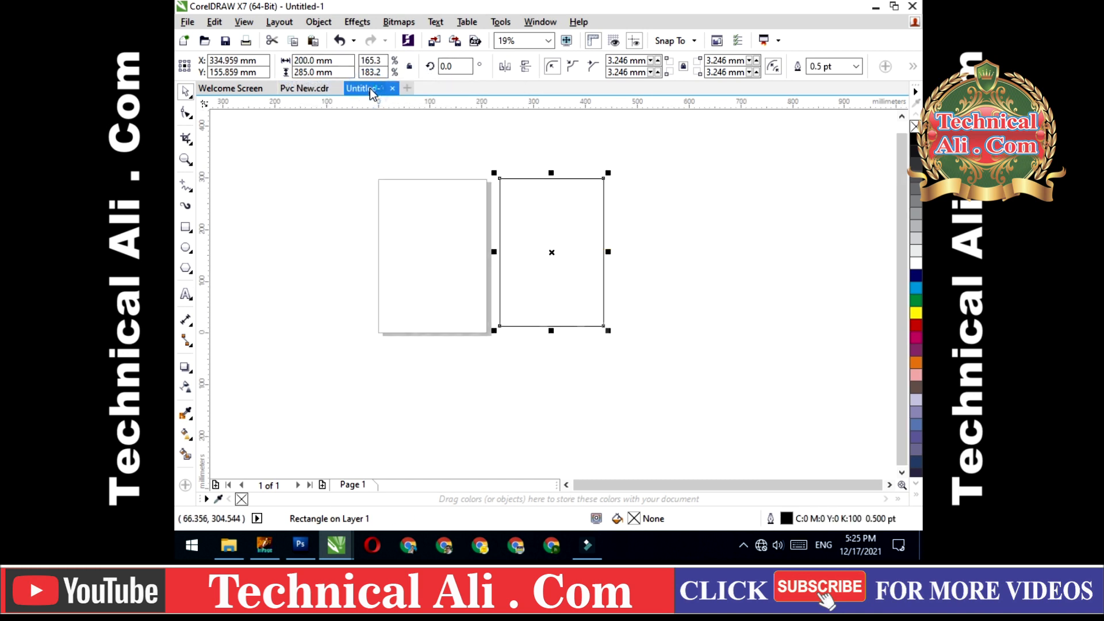
click(661, 187)
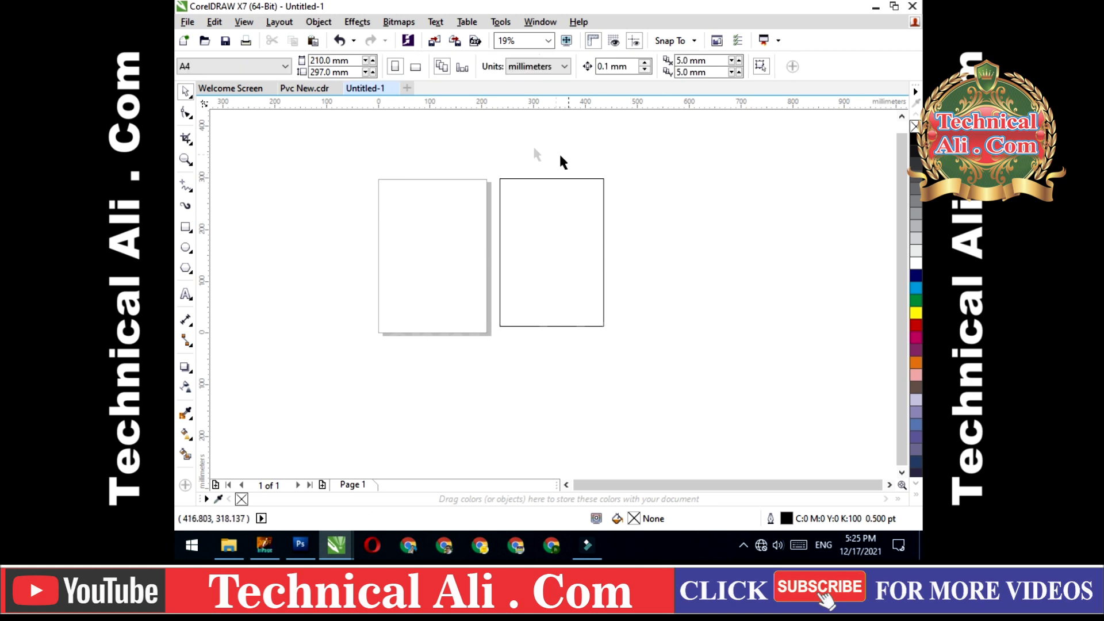
Step: Draw a small card rectangle to the right of the large frame and set its width to 87.63 mm, matching the card in Pvc New.cdr
click(185, 228)
drag(636, 189, 684, 221)
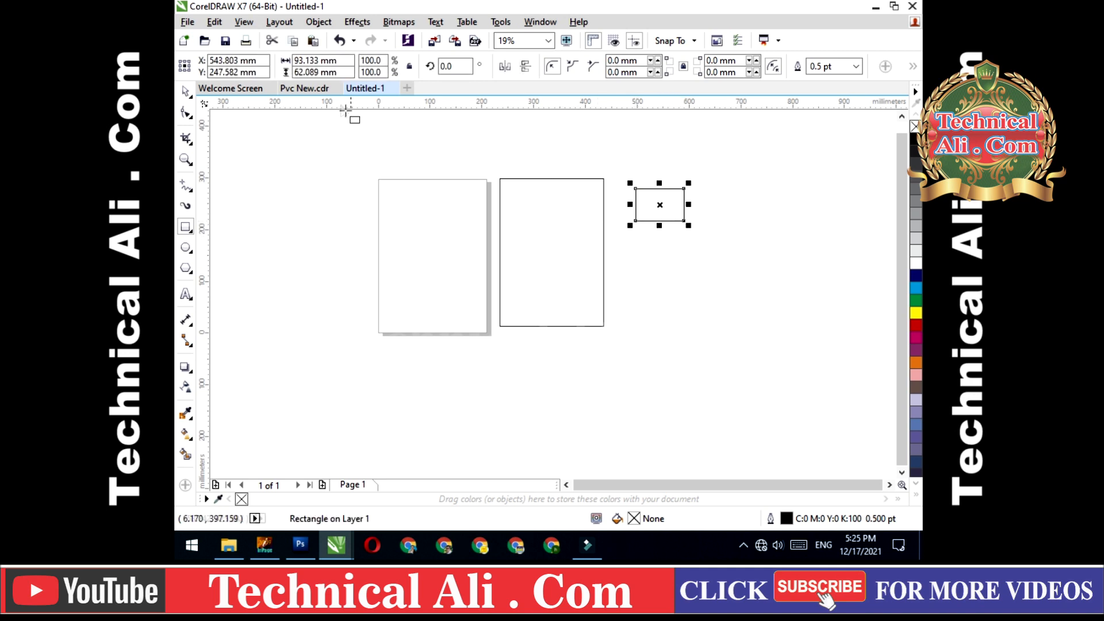
click(311, 89)
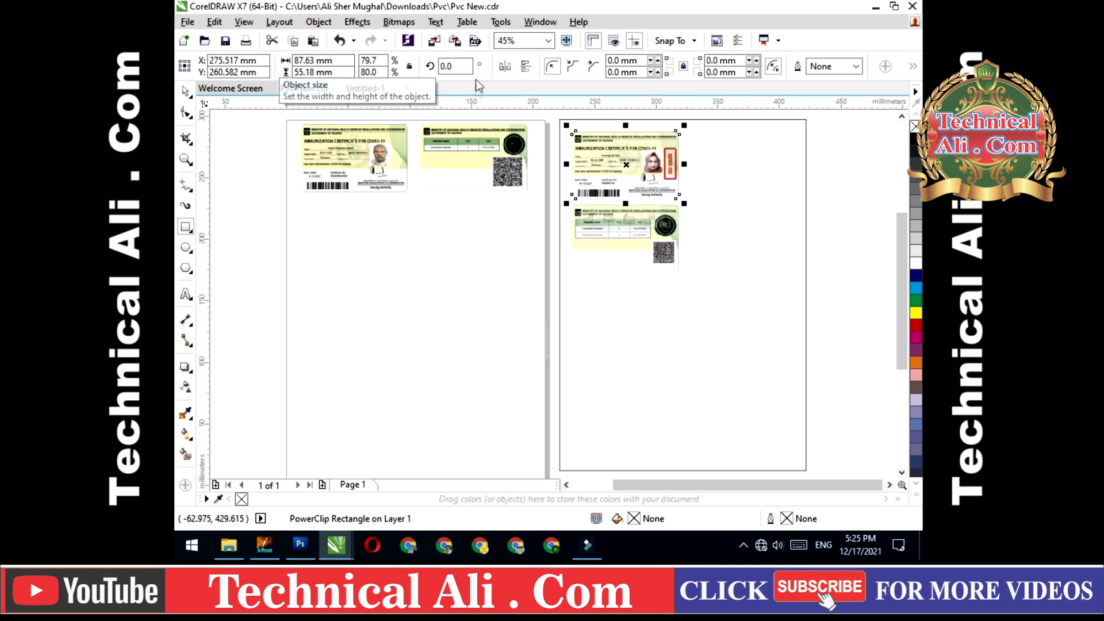
click(364, 89)
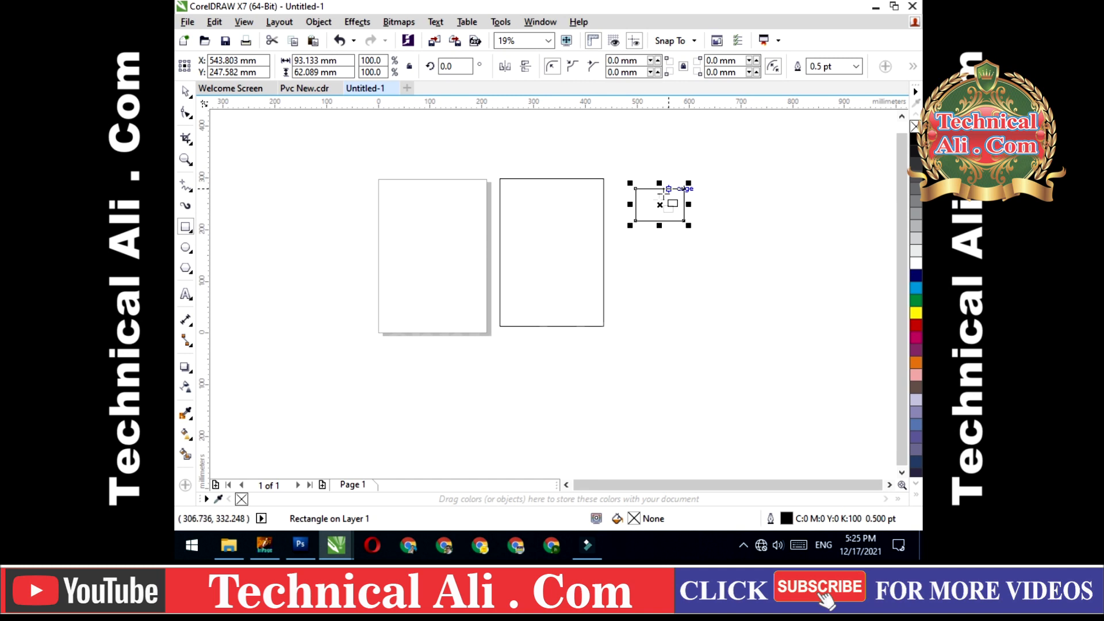
double_click(303, 60)
text(87.63mm)
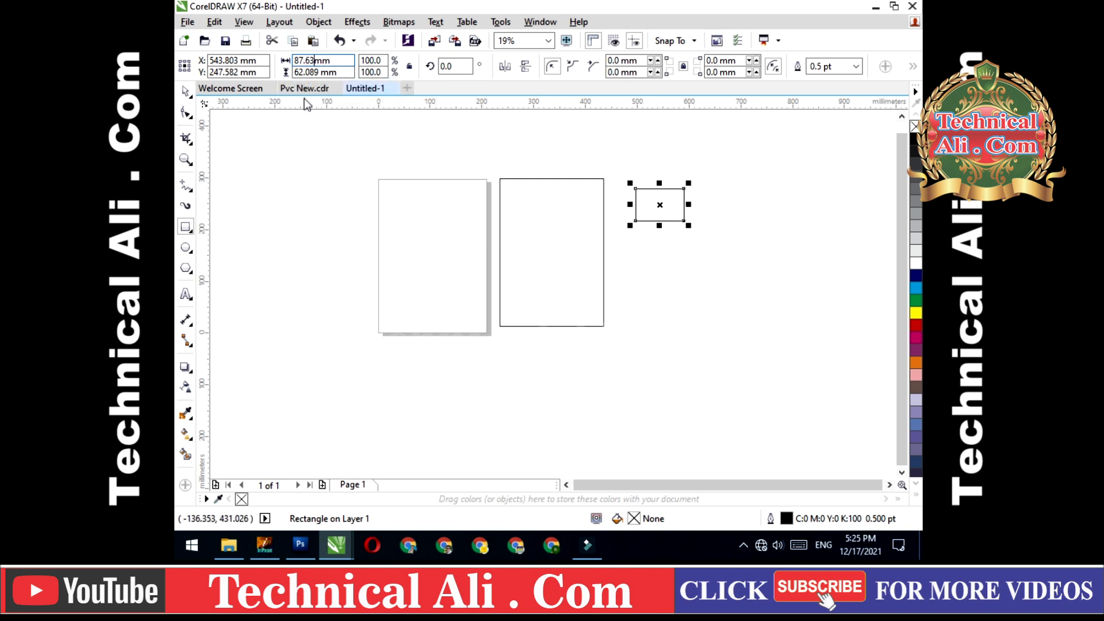
Step: Set the small rectangle's height to 55.18 mm, taken from the card in Pvc New.cdr
click(305, 90)
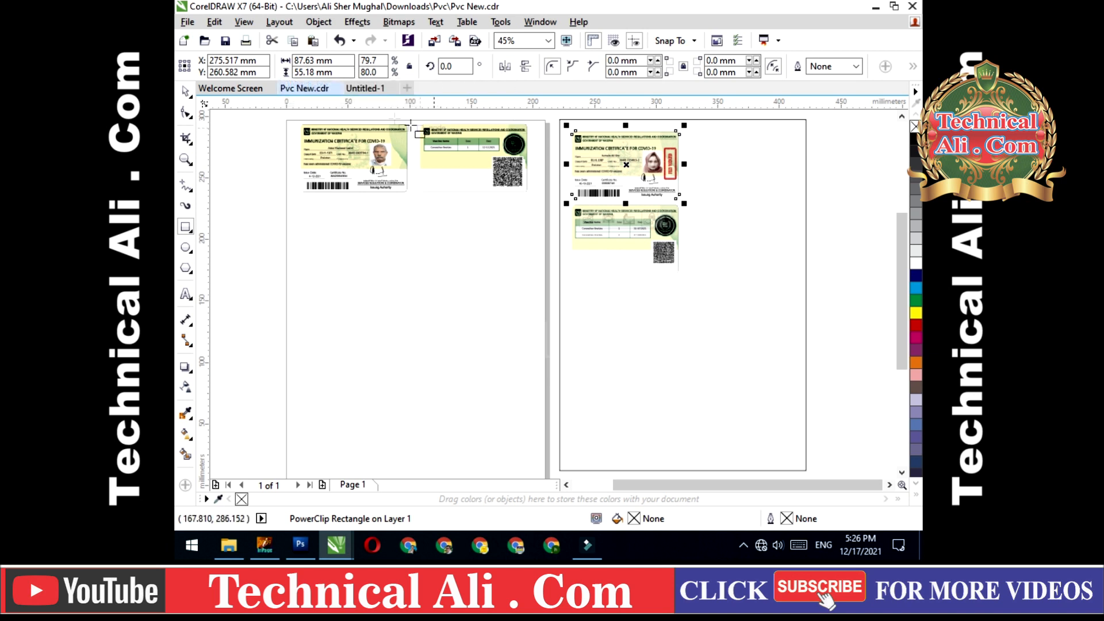
click(365, 88)
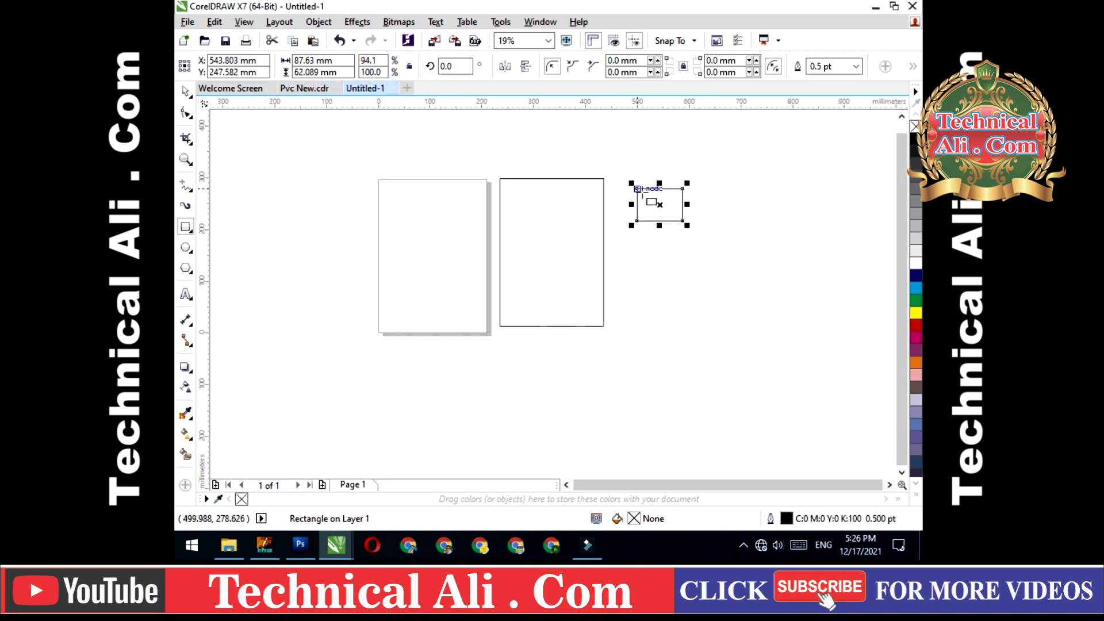
double_click(302, 72)
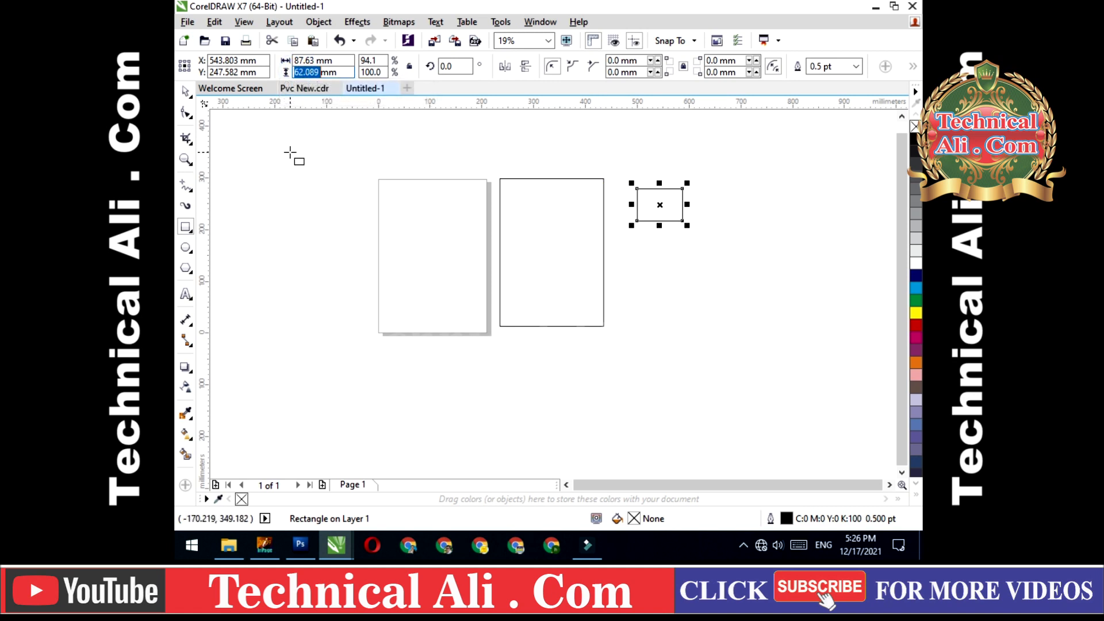
text(55.18)
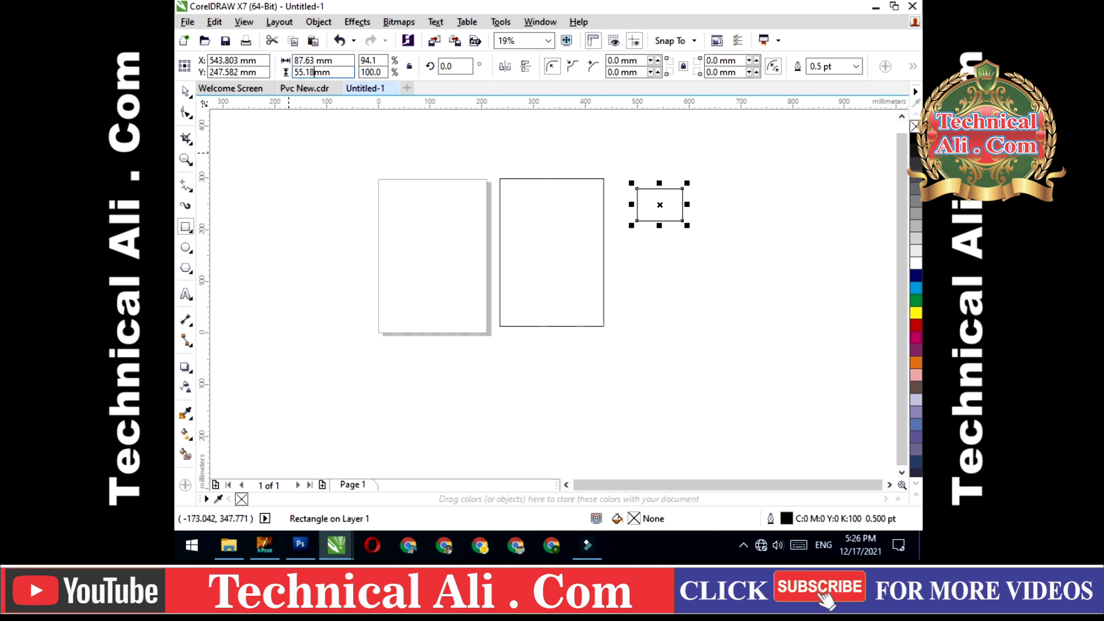
key(Return)
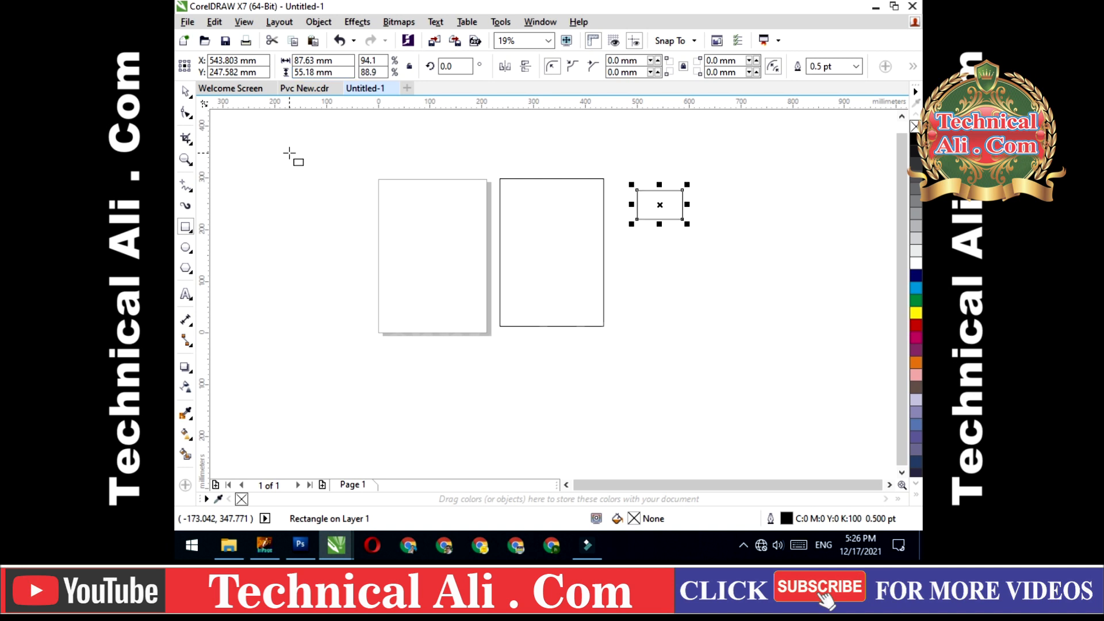
Step: Move the small card rectangle closer to the large frame's right edge and deselect it
click(185, 91)
drag(659, 206, 640, 206)
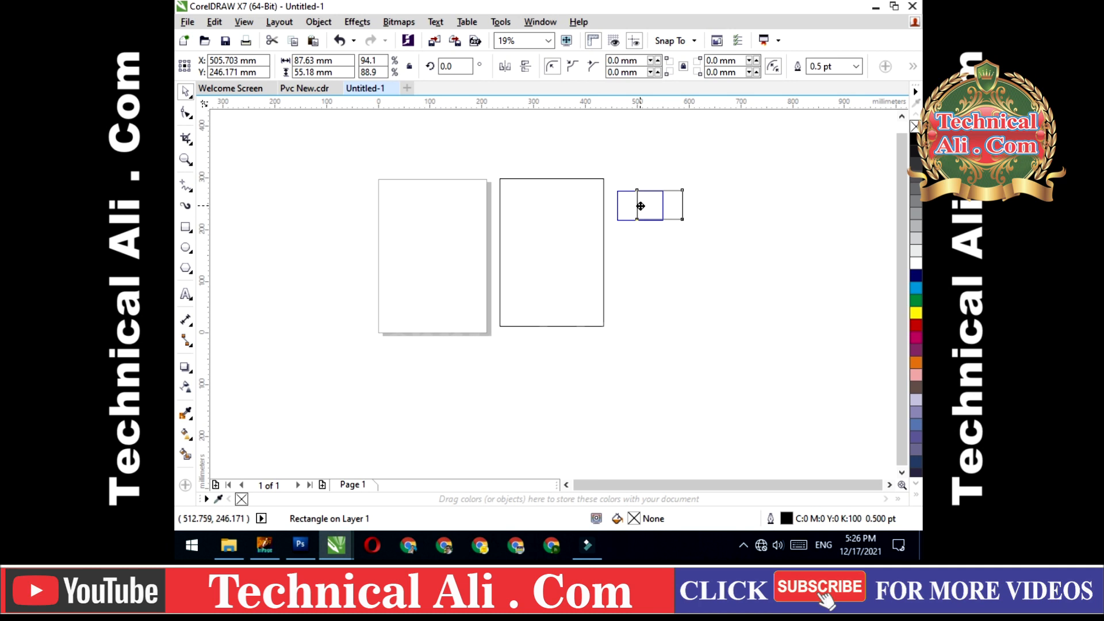
drag(640, 206, 637, 205)
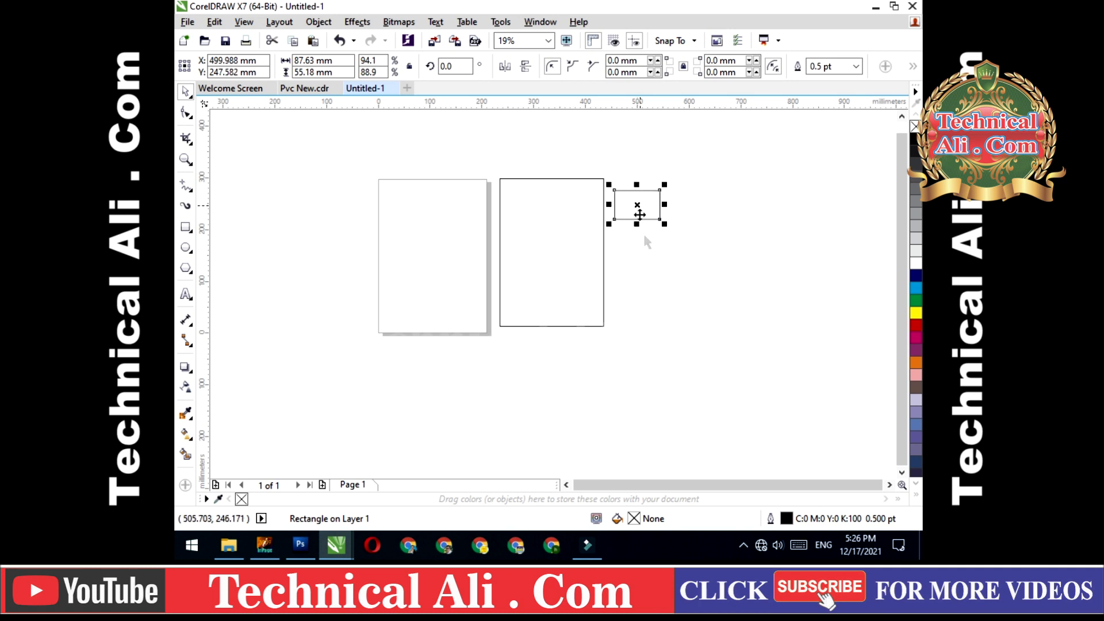
click(649, 240)
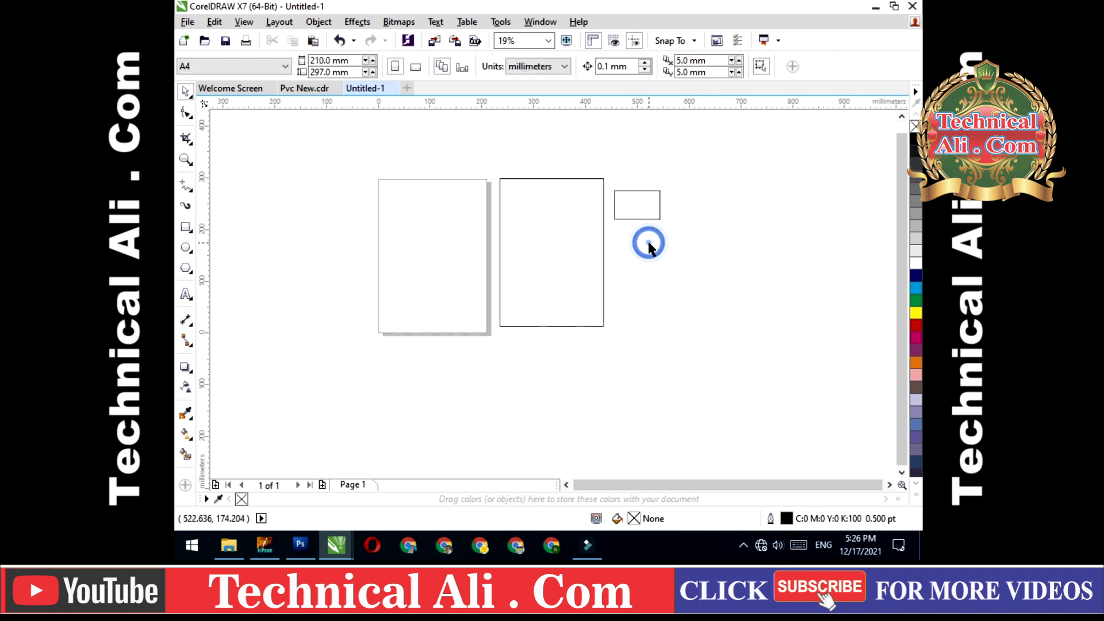
Step: Duplicate the small card rectangle by copy and paste, and place the copy directly below the original
click(640, 205)
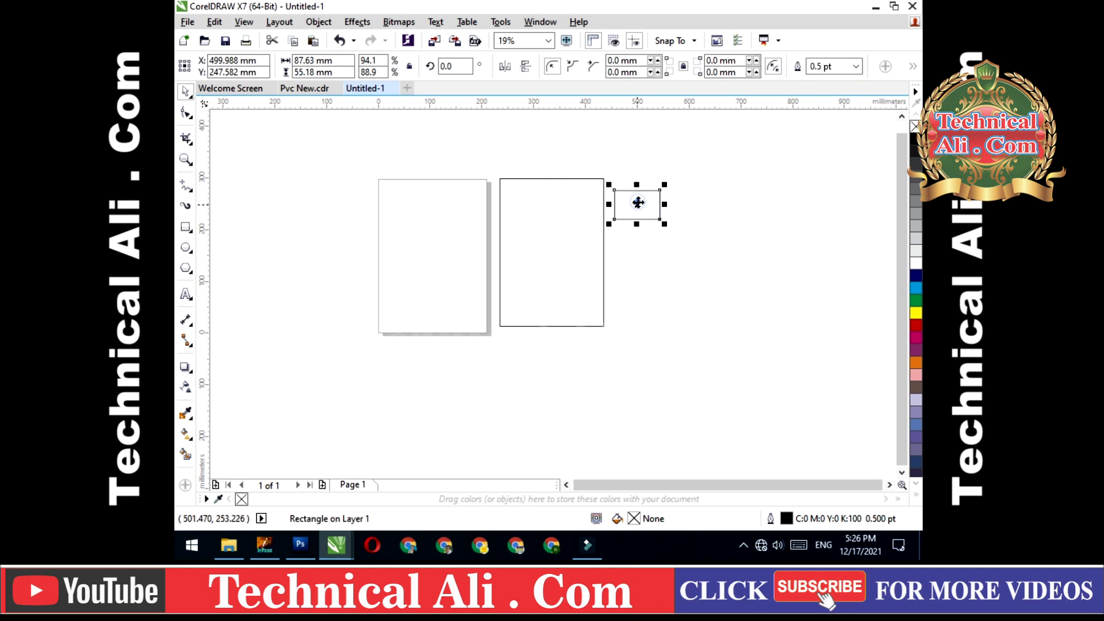
right_click(638, 203)
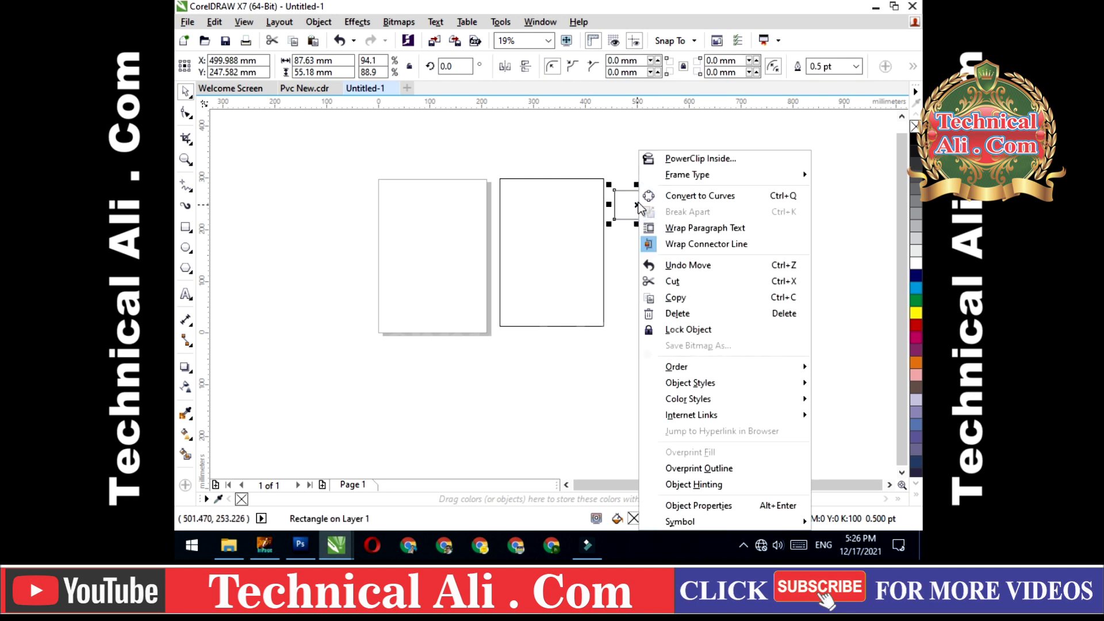
click(677, 298)
right_click(643, 265)
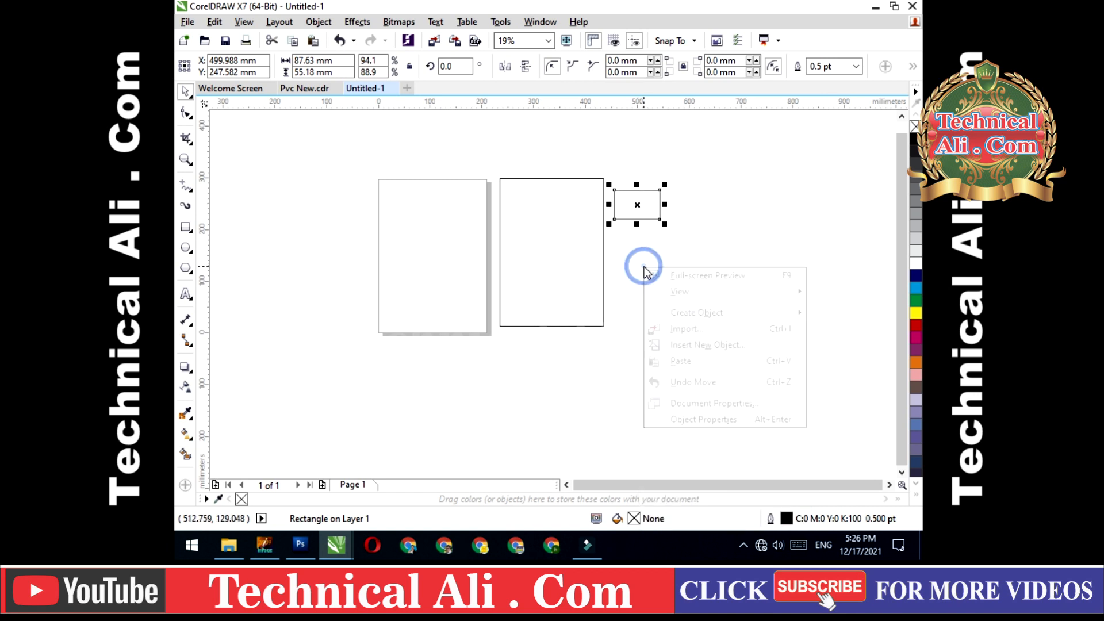
click(677, 360)
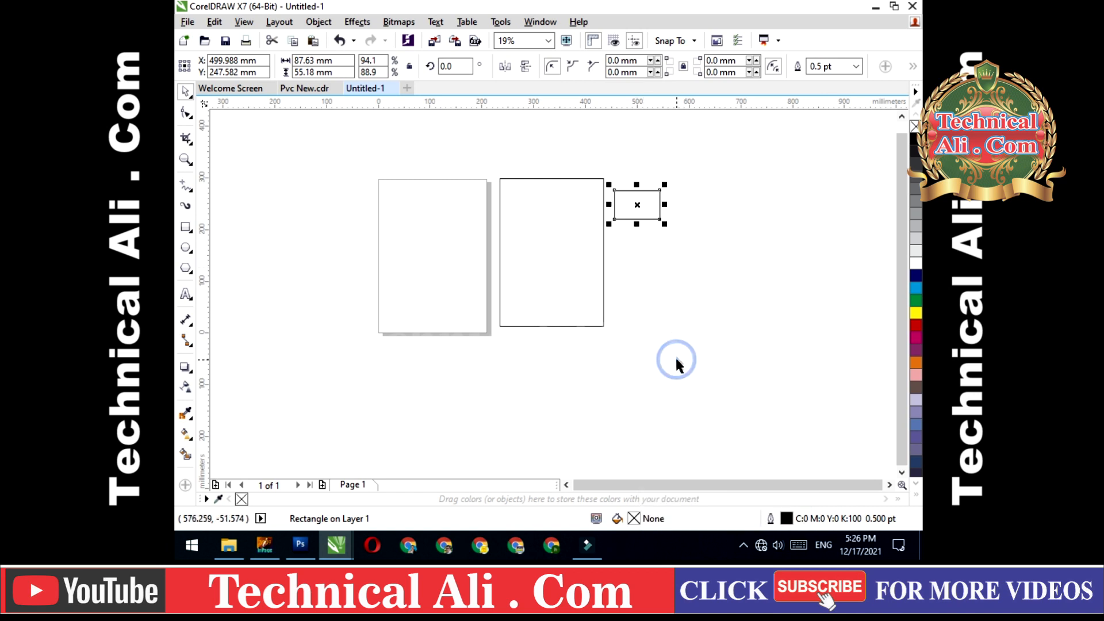
drag(638, 205, 640, 245)
Step: Align the left edges of the two small card rectangles and deselect them
drag(715, 172, 610, 282)
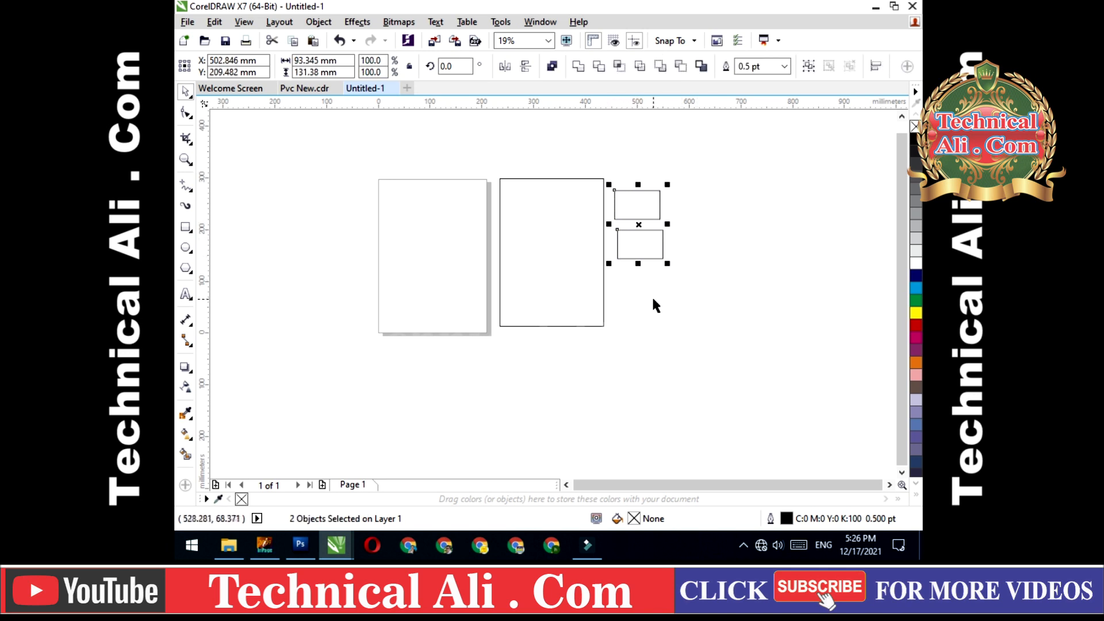
key(l)
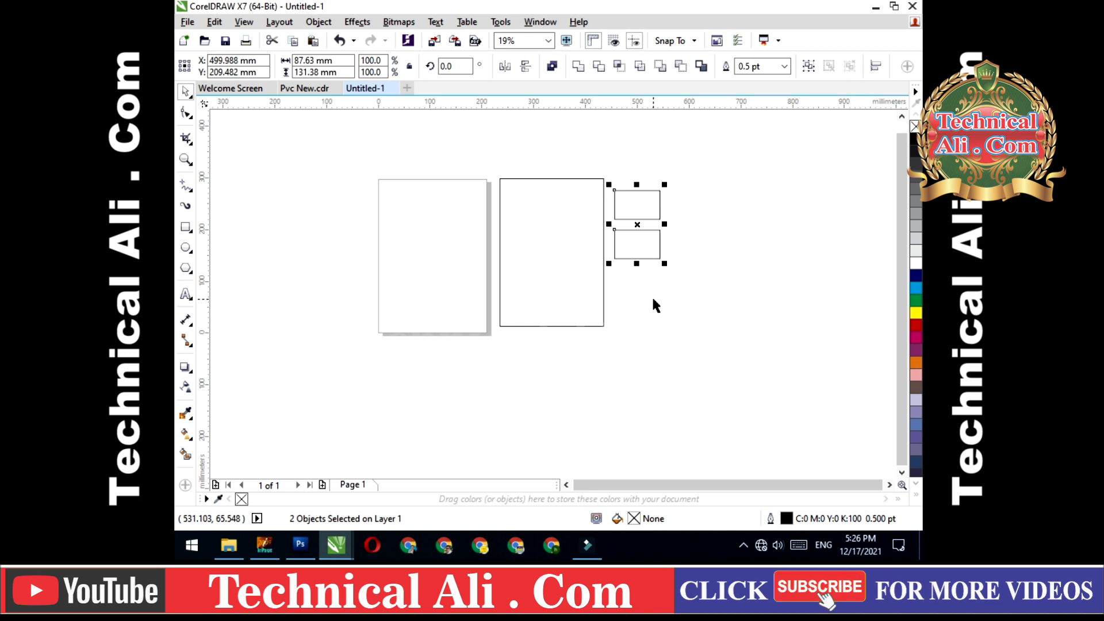
click(692, 247)
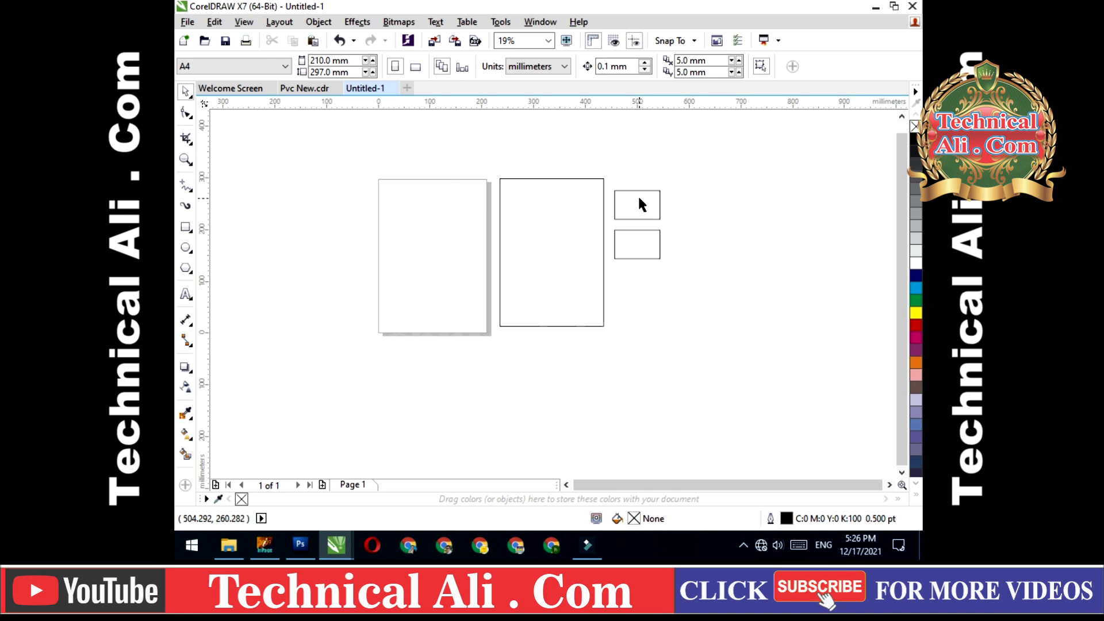
Step: Bring the immunization certificate image from the Downloads folder into the Untitled-1 drawing
scroll(638, 199, up, 3)
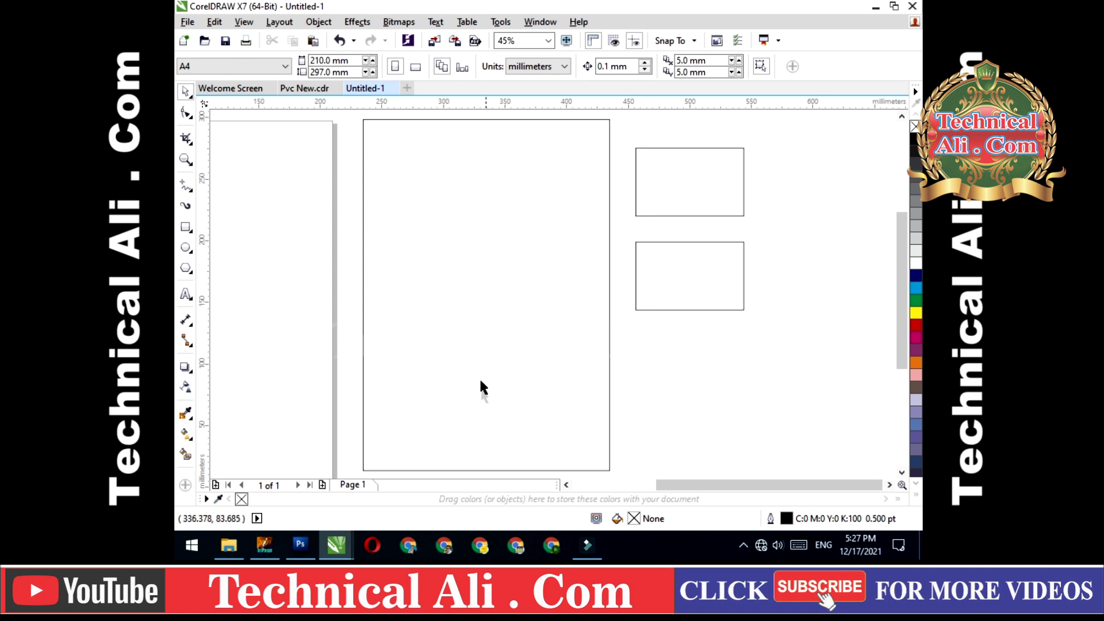
click(226, 550)
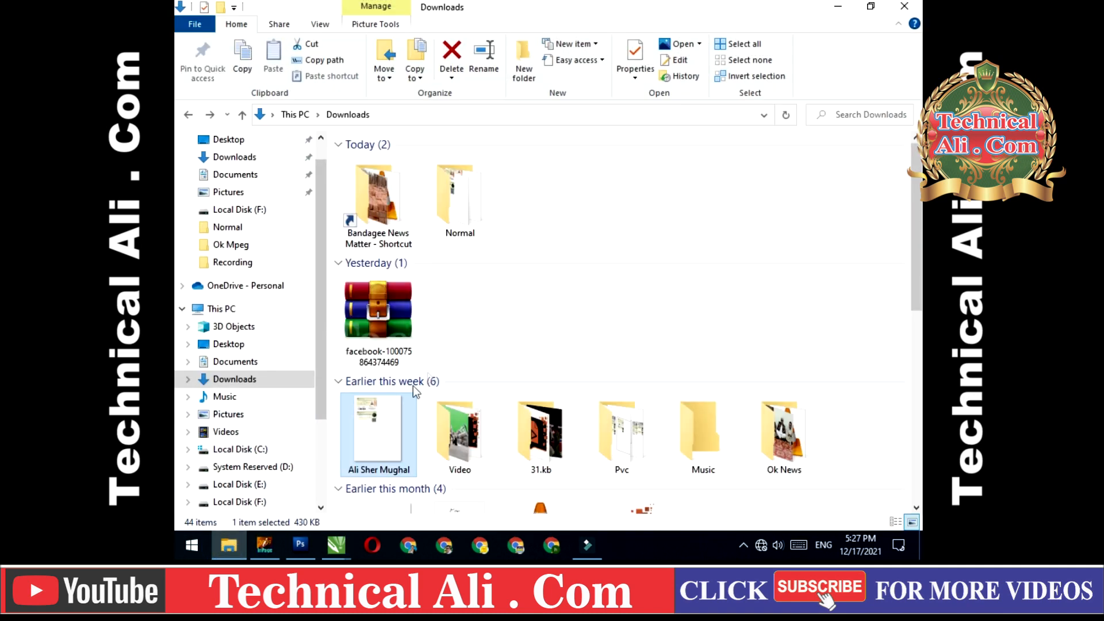
scroll(383, 428, down, 3)
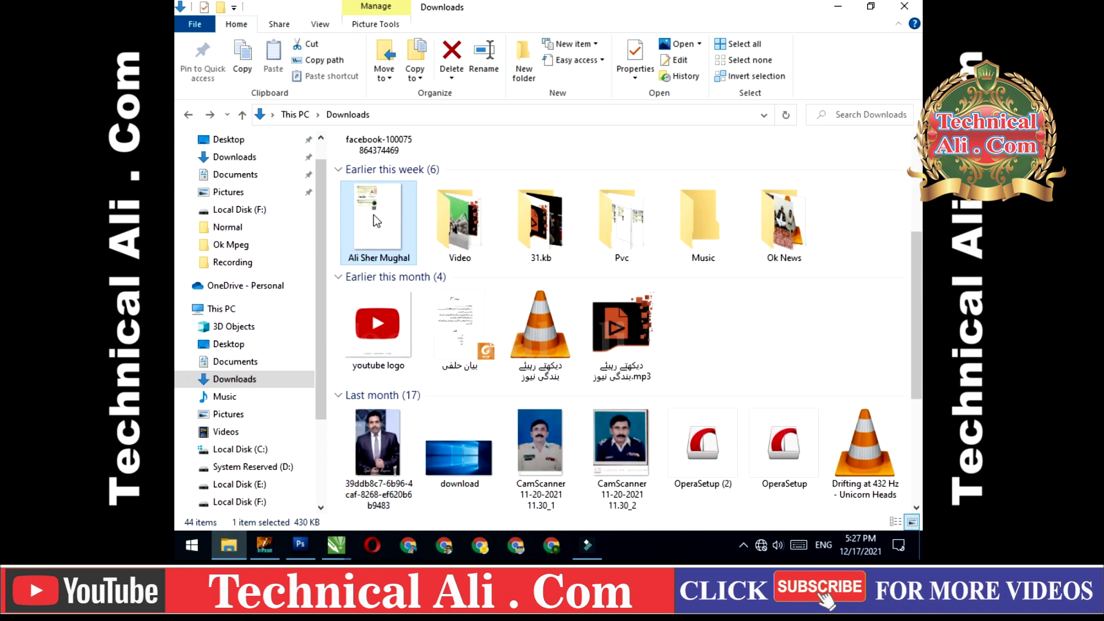
mouse_move(385, 219)
mouse_down()
mouse_move(343, 551)
mouse_move(465, 506)
mouse_move(844, 323)
mouse_move(854, 295)
mouse_up()
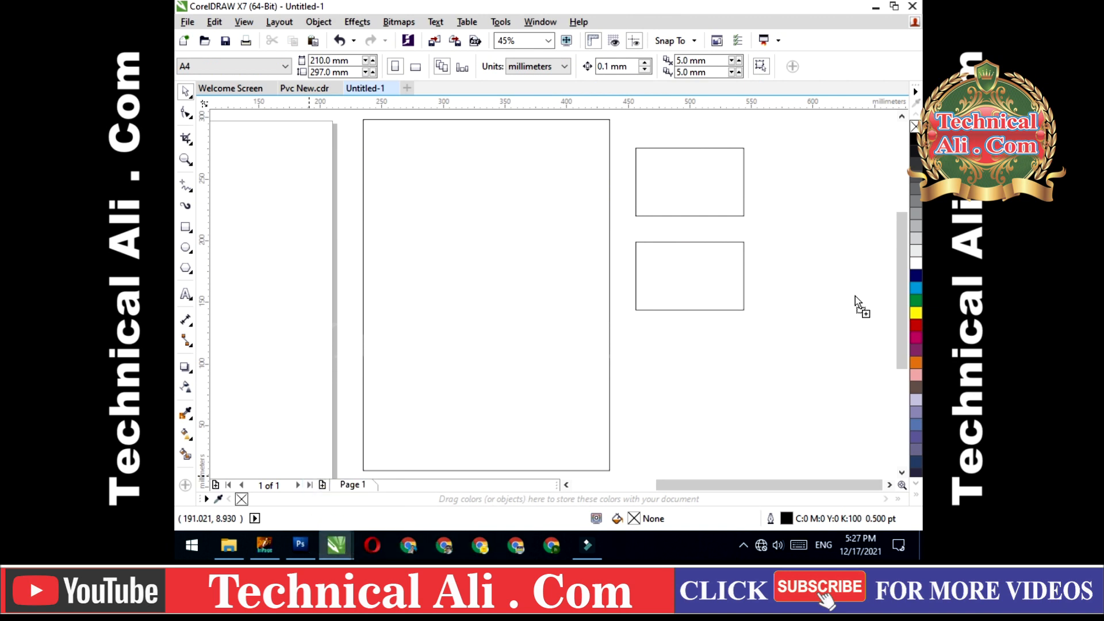
Step: Set the imported certificate image's width to 200 mm and height to 285 mm, matching the large frame
scroll(365, 352, down, 2)
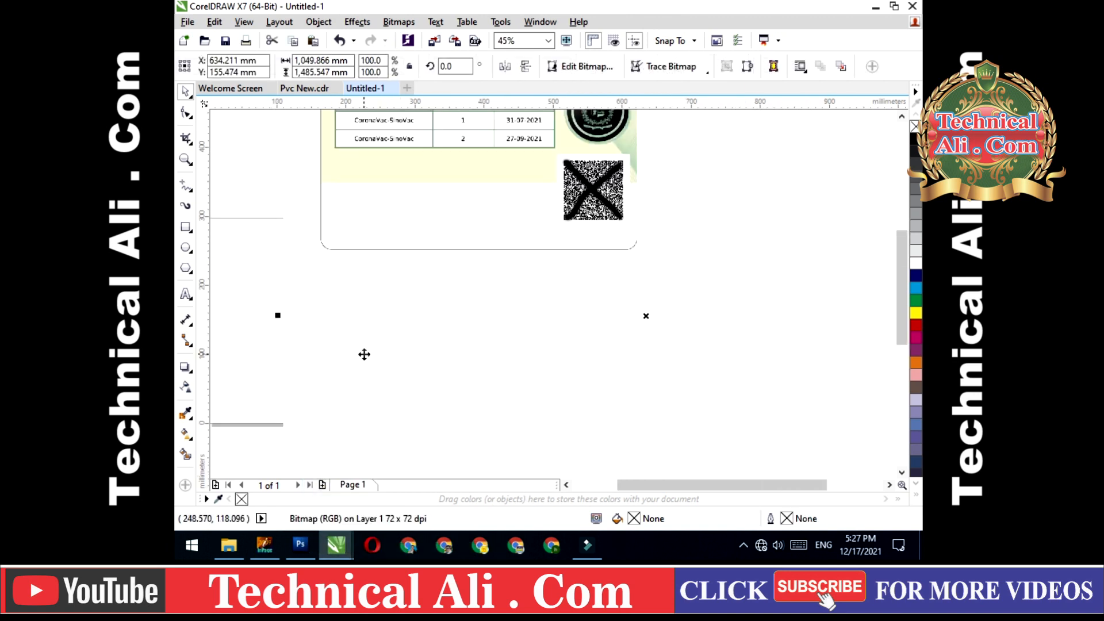
scroll(364, 354, down, 3)
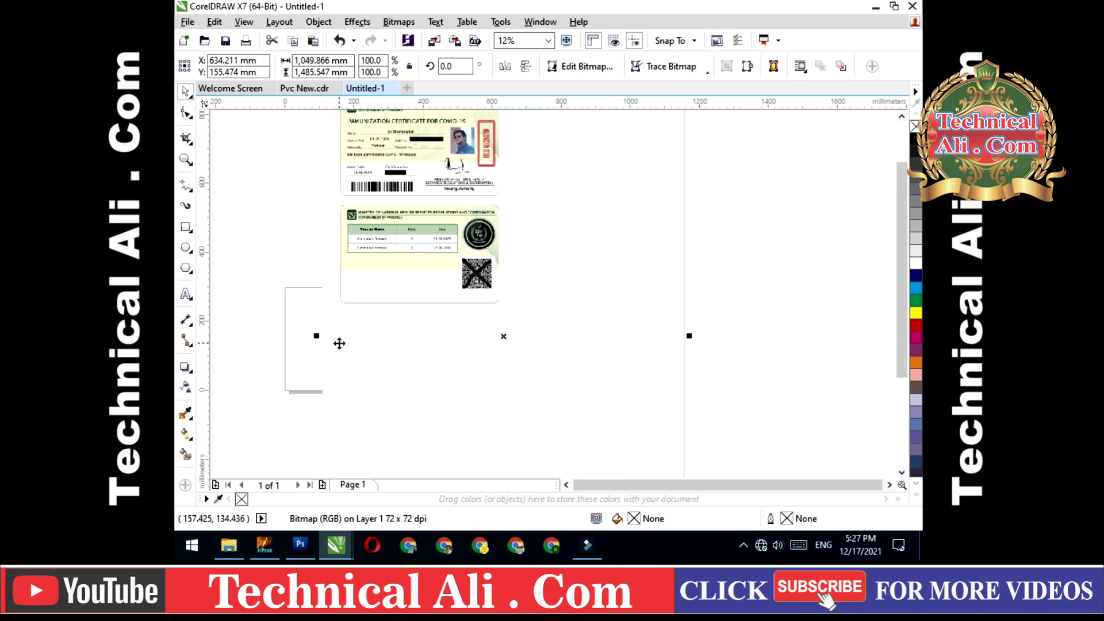
scroll(339, 343, down, 2)
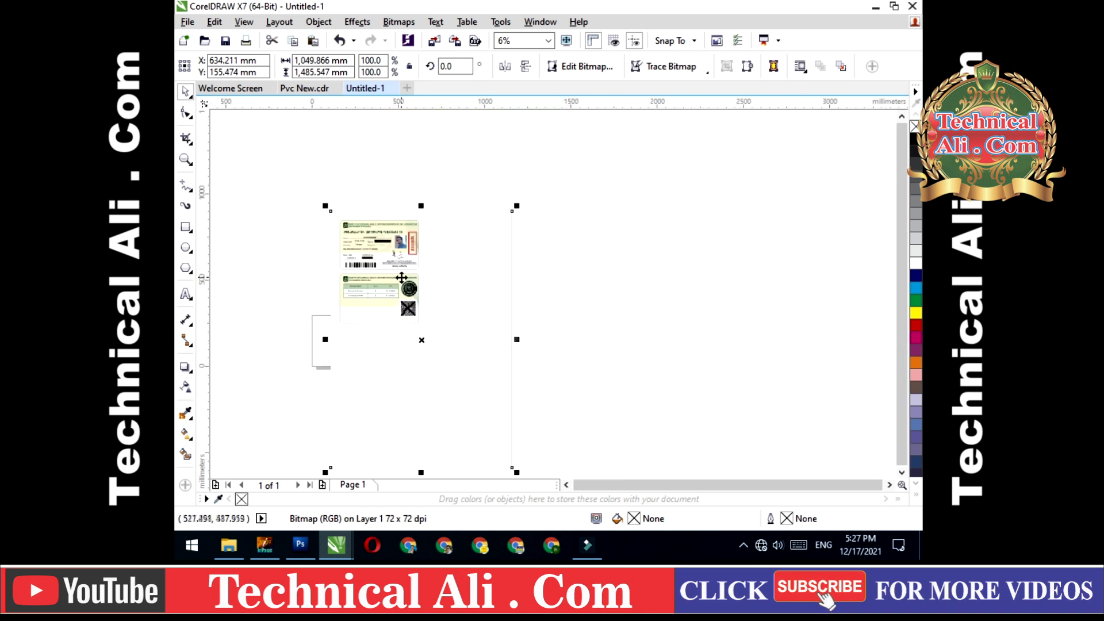
click(303, 59)
double_click(303, 60)
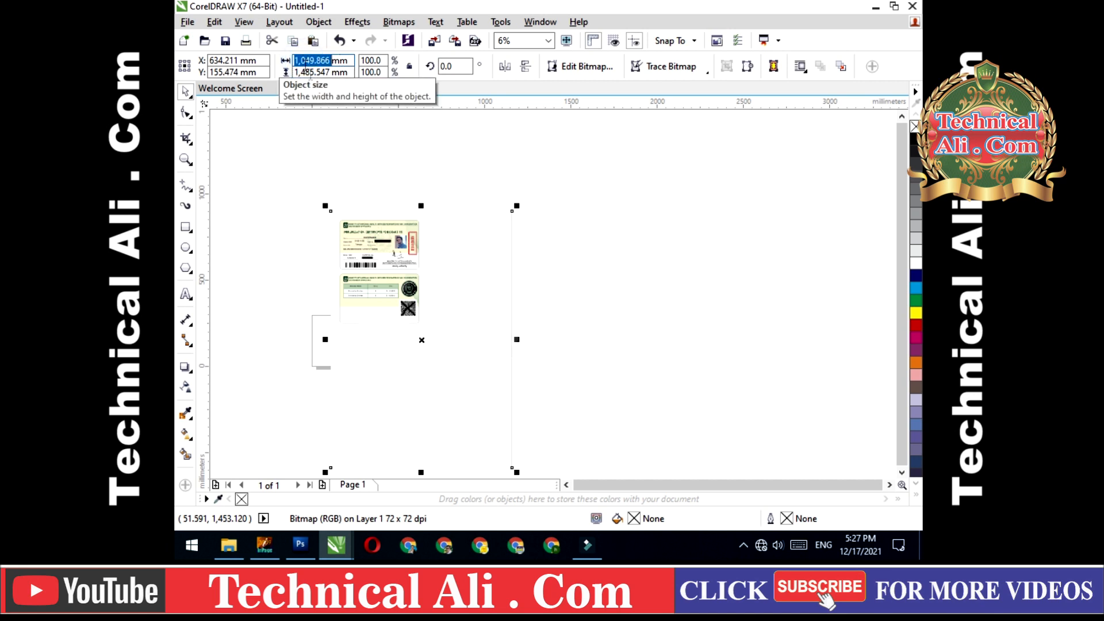
text(20)
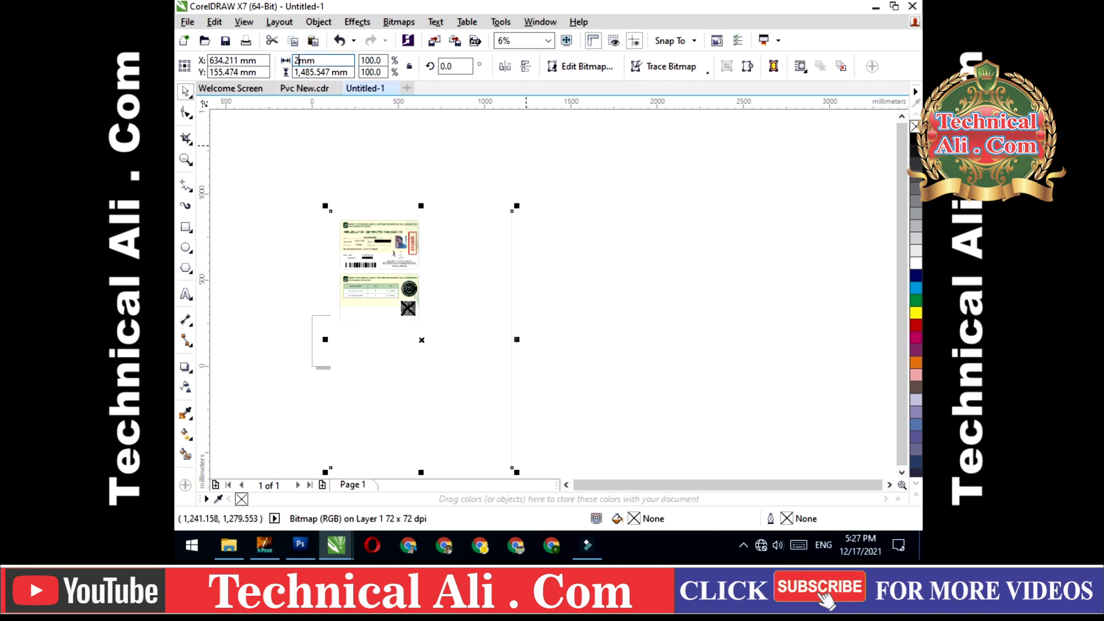
text(0.0)
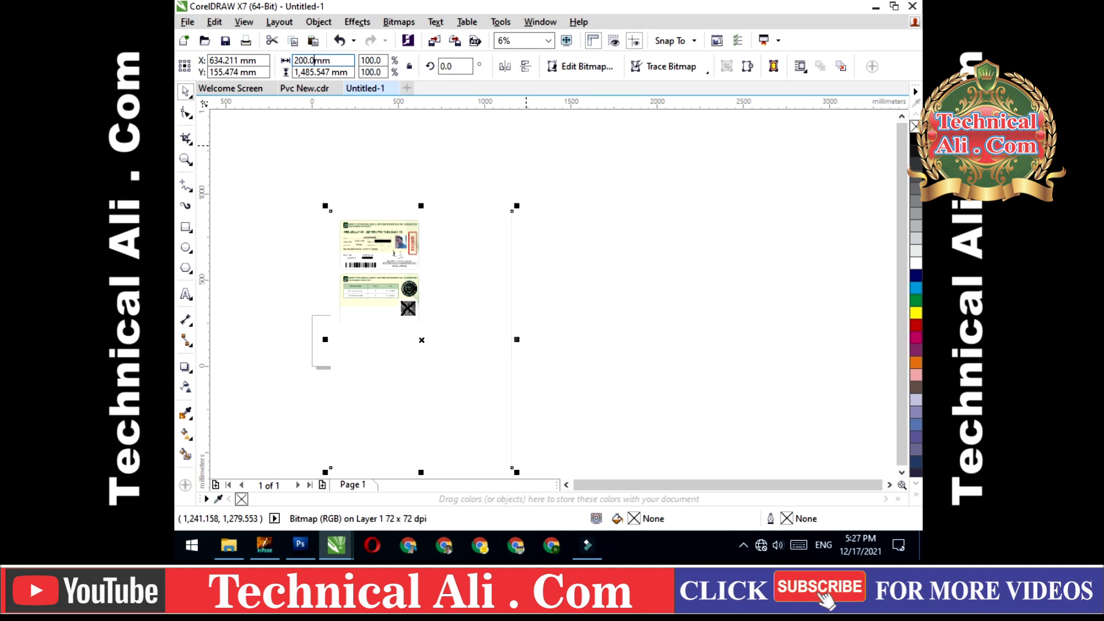
double_click(308, 72)
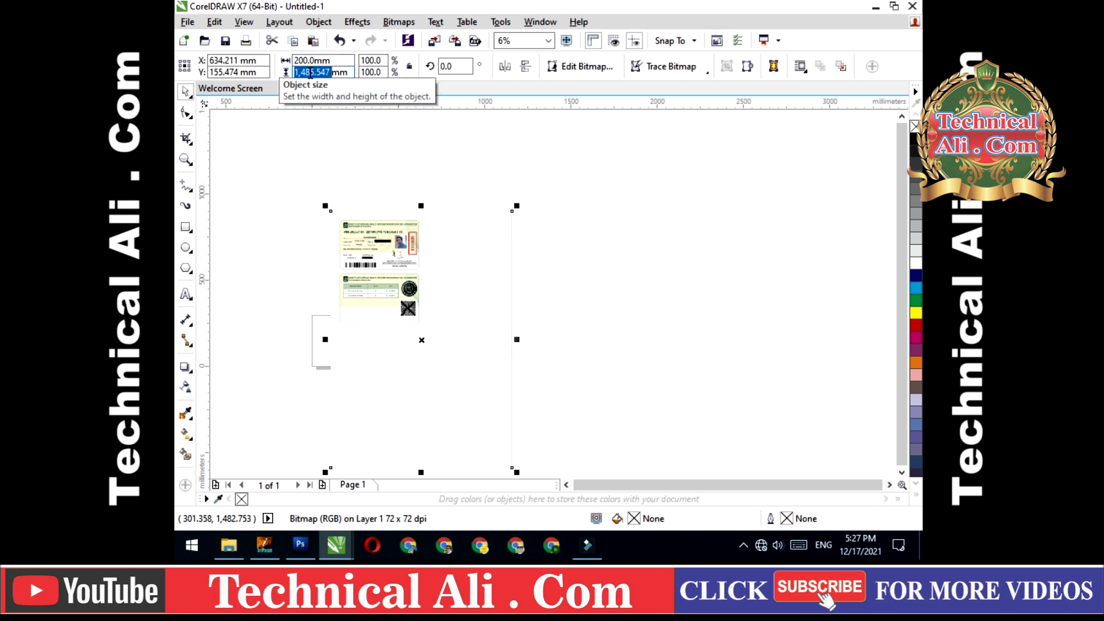
text(285.0)
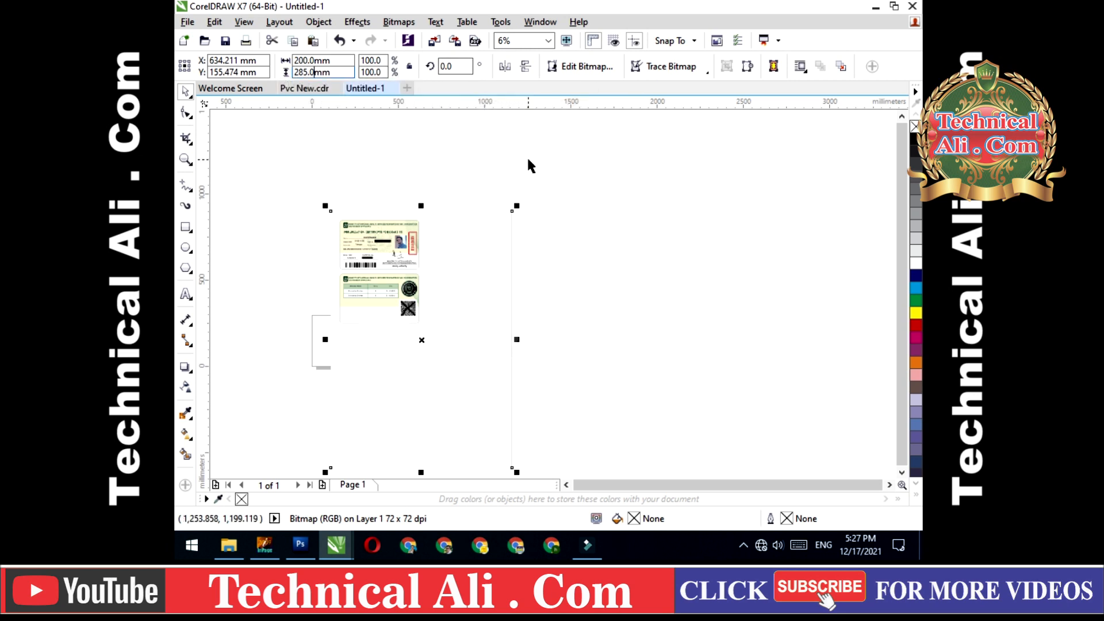
key(Return)
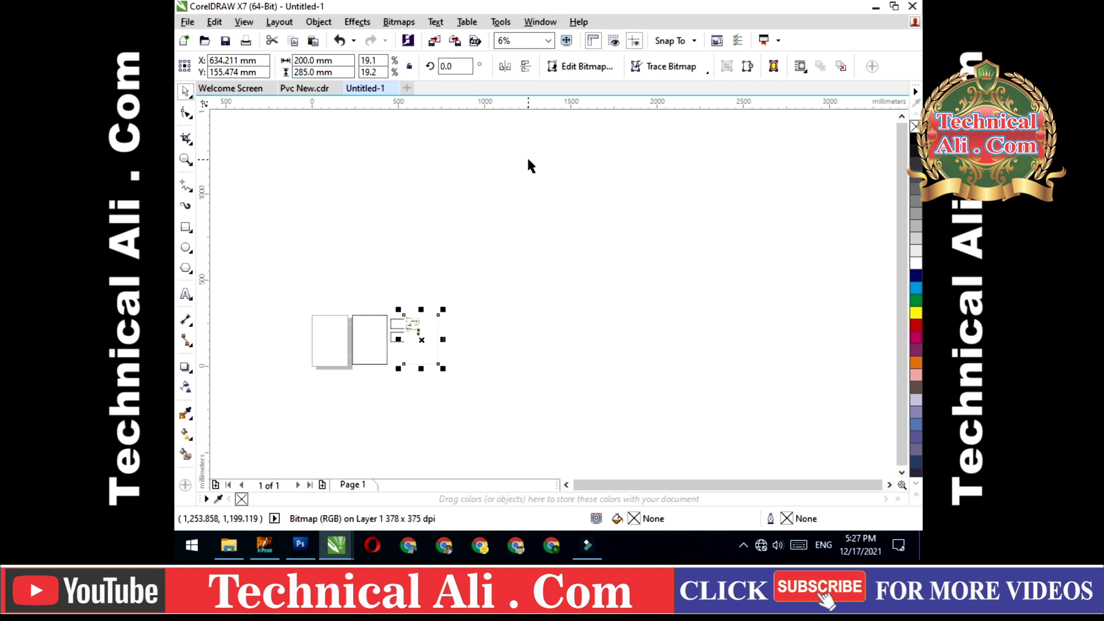
Step: Move the certificate image to the right, clear of the two card rectangles, and check the large frame's size
key(shift+F2)
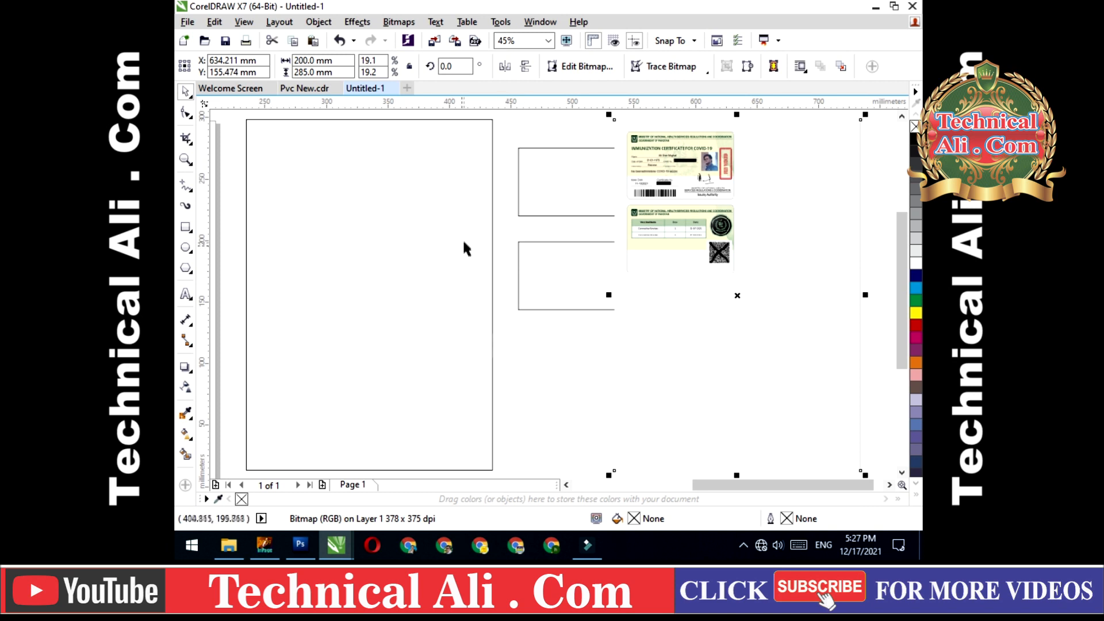
scroll(389, 239, down, 2)
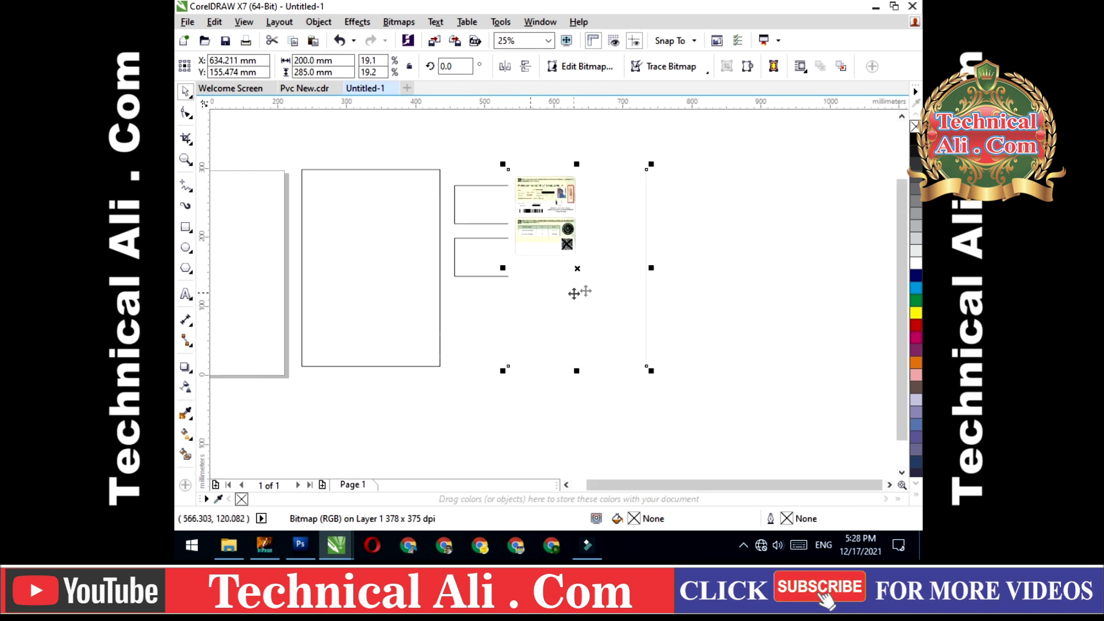
drag(573, 269, 622, 262)
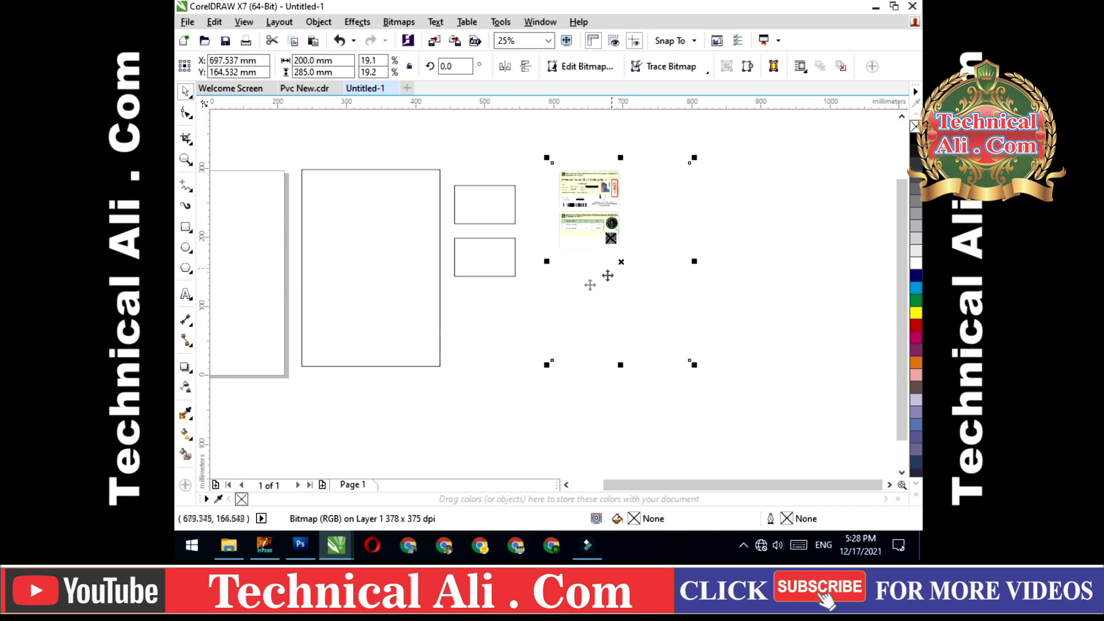
drag(298, 154, 447, 392)
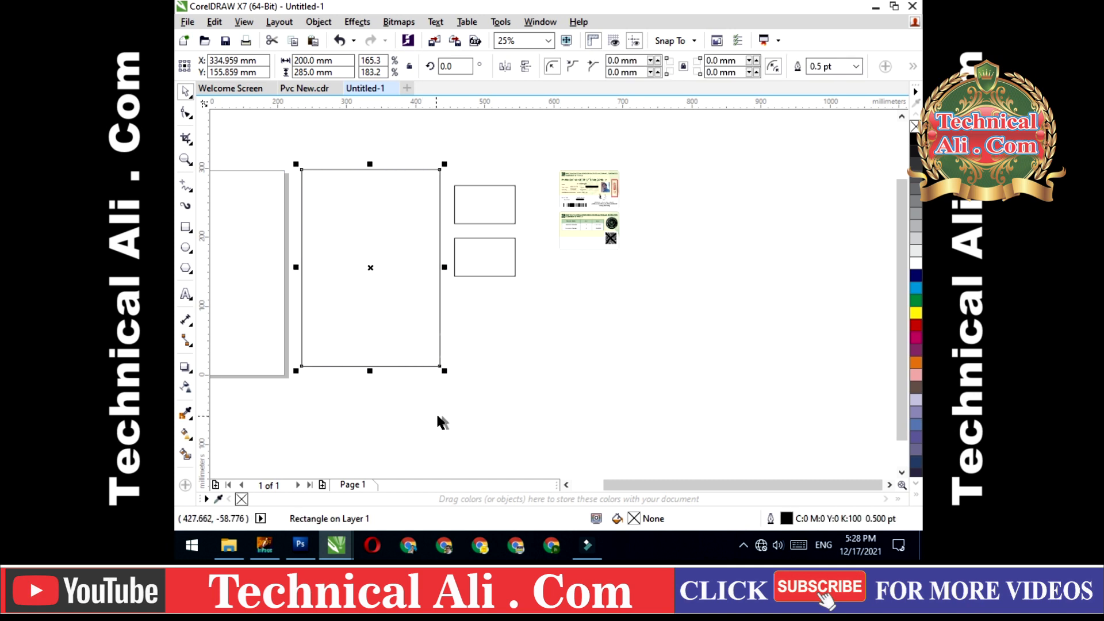
click(444, 418)
Step: Align the certificate image to the large frame's top and left edges so it sits inside the frame, and deselect both
click(583, 228)
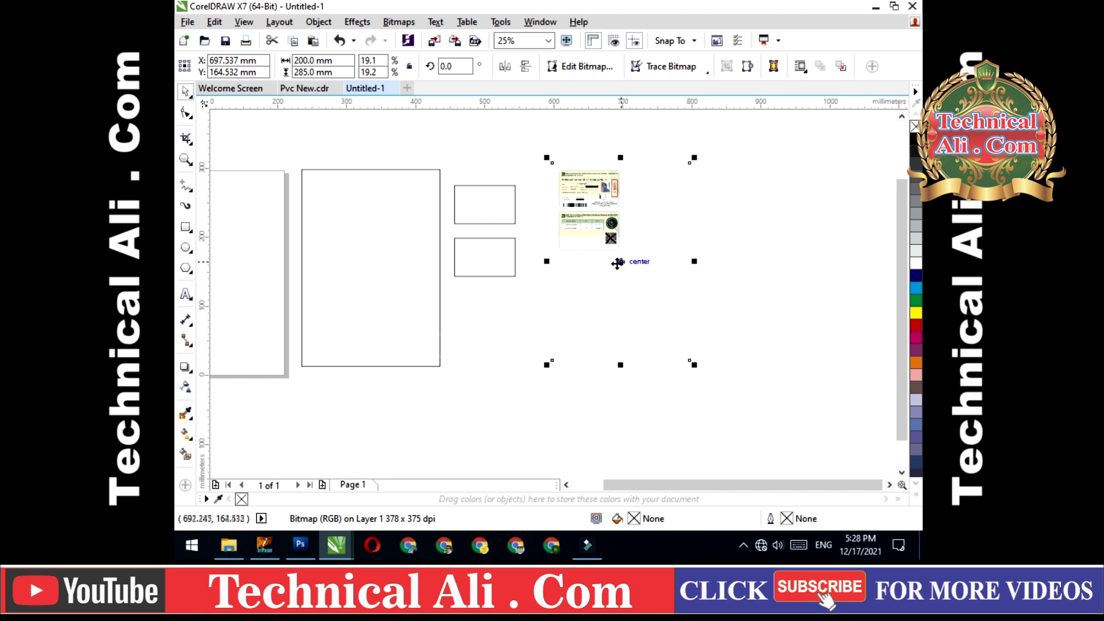
shift+click(400, 281)
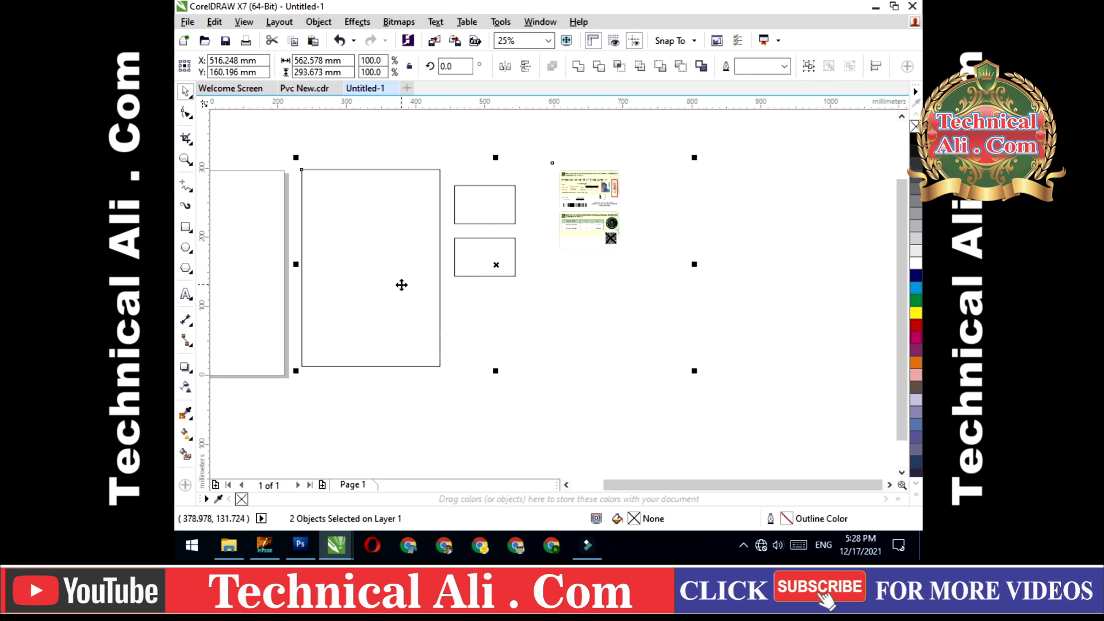
key(t)
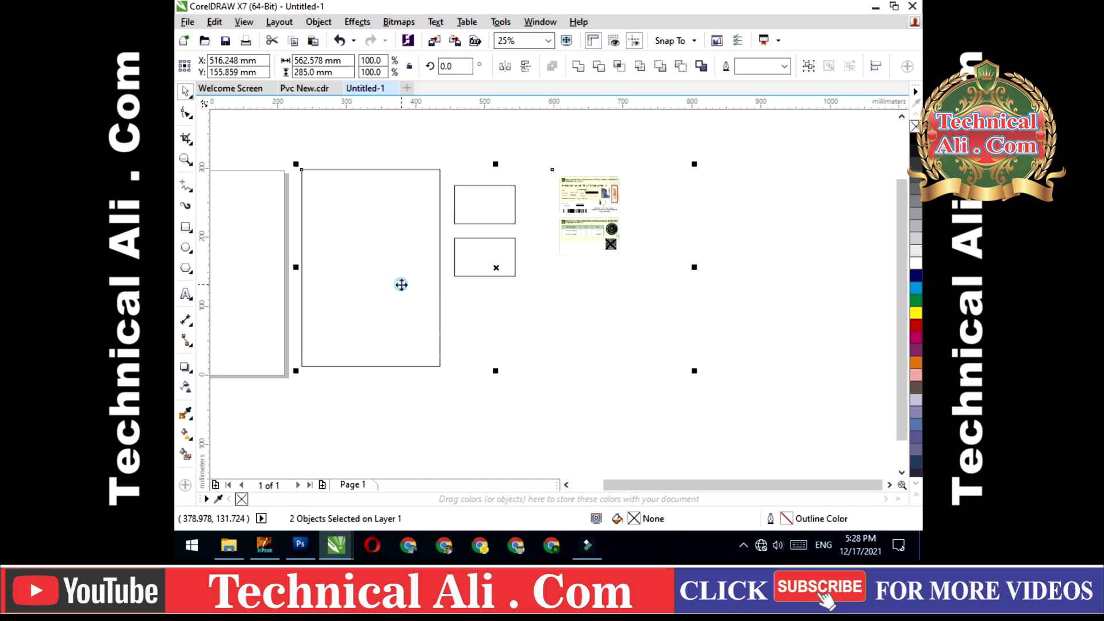
key(l)
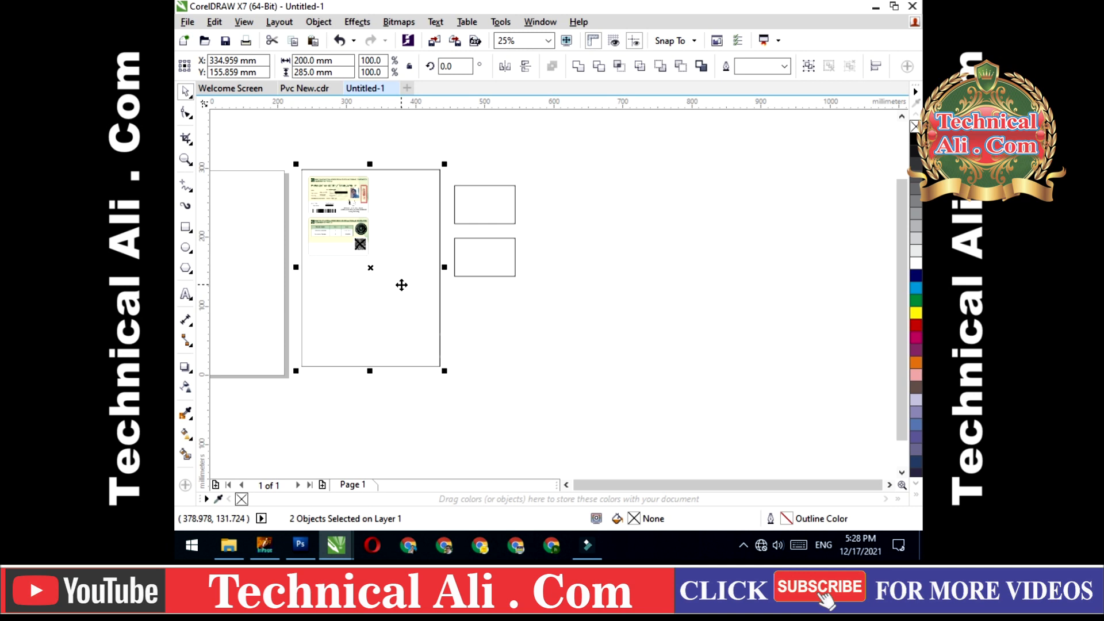
key(shift+F2)
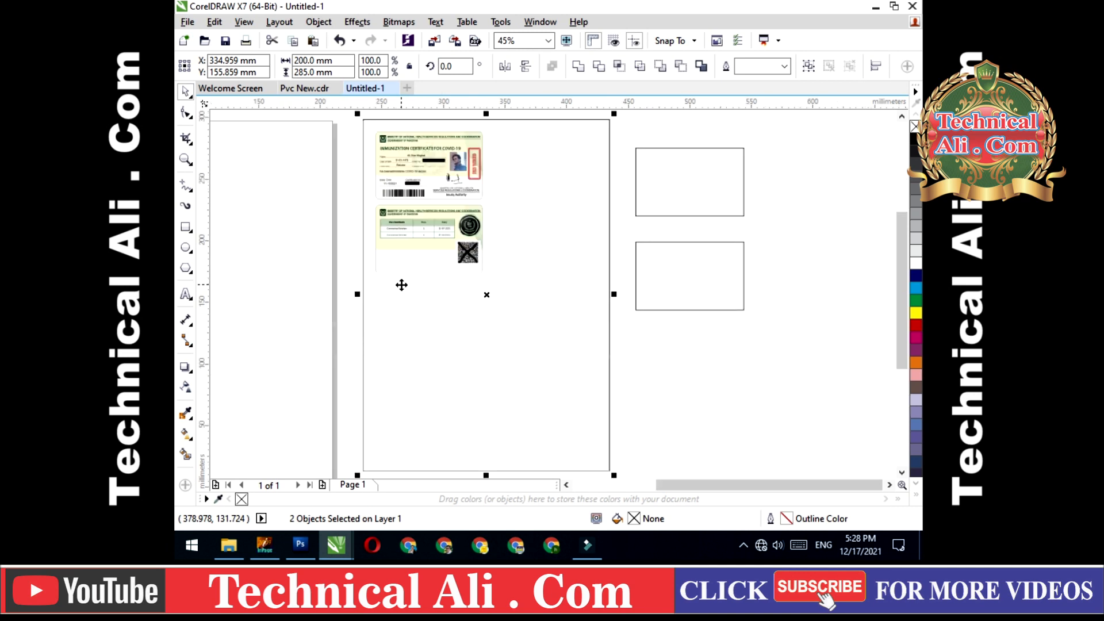
click(685, 361)
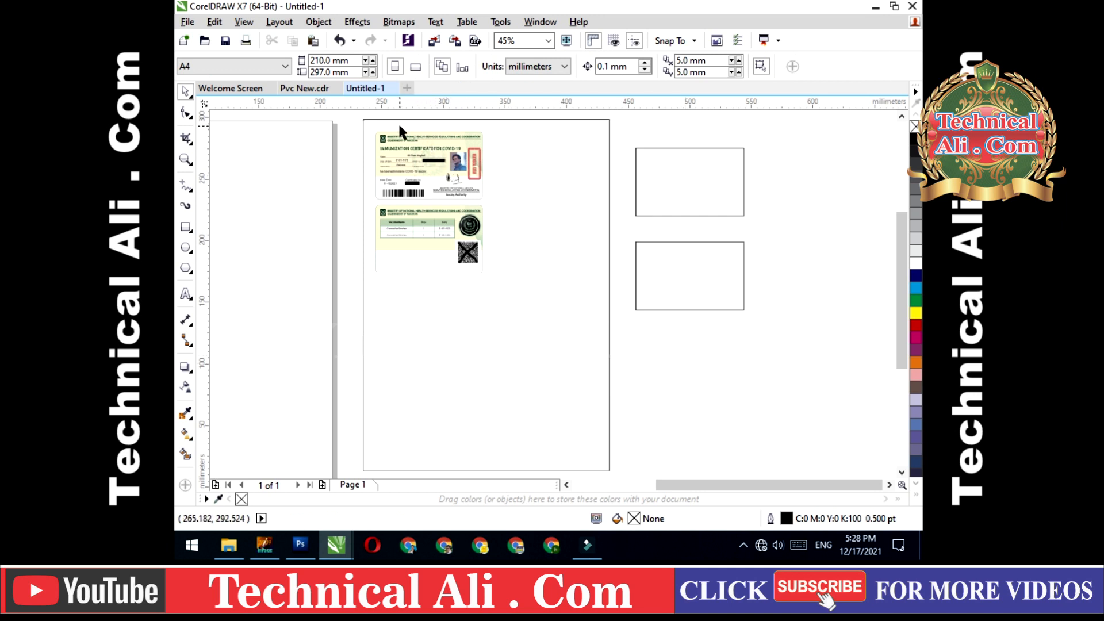
Step: Move the upper card rectangle over the front side of the certificate card and bring it in front of the image
click(677, 195)
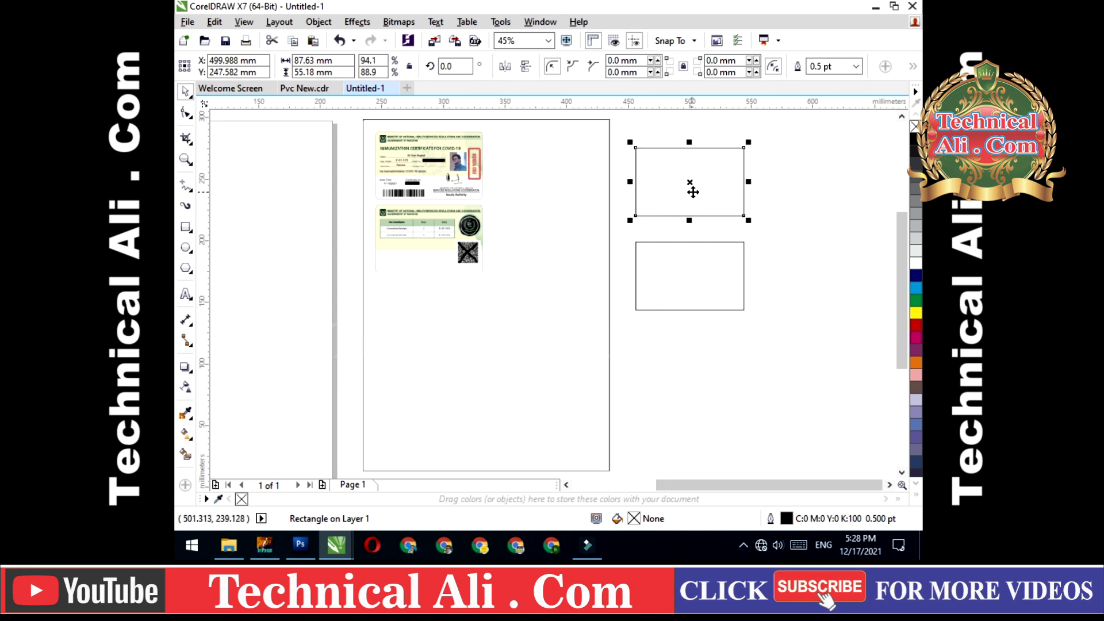
drag(689, 182, 429, 167)
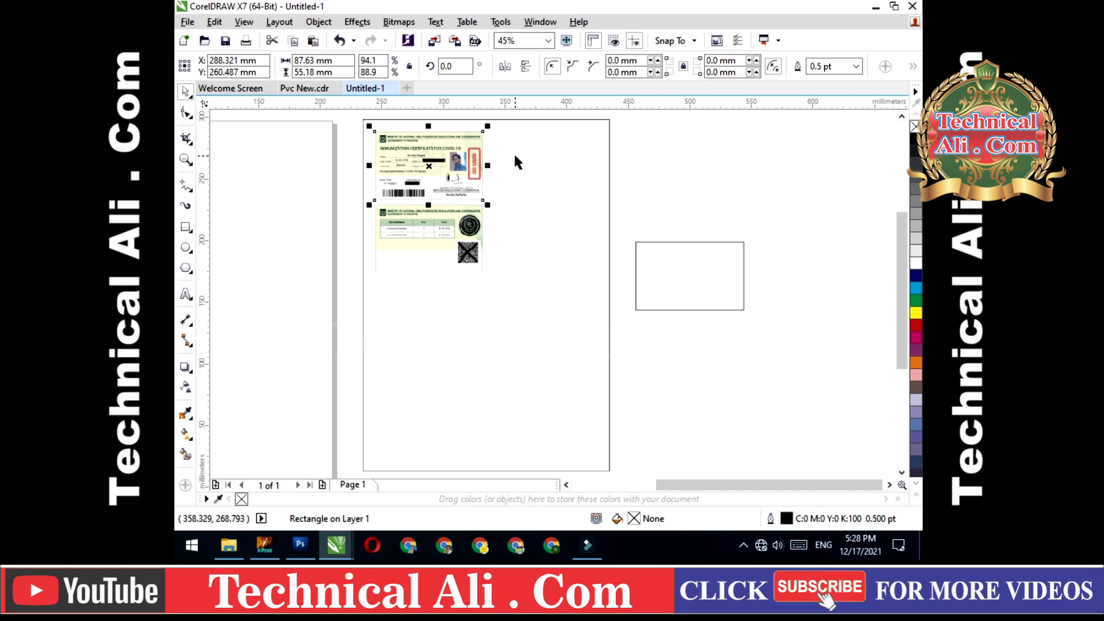
key(shift+Page_Up)
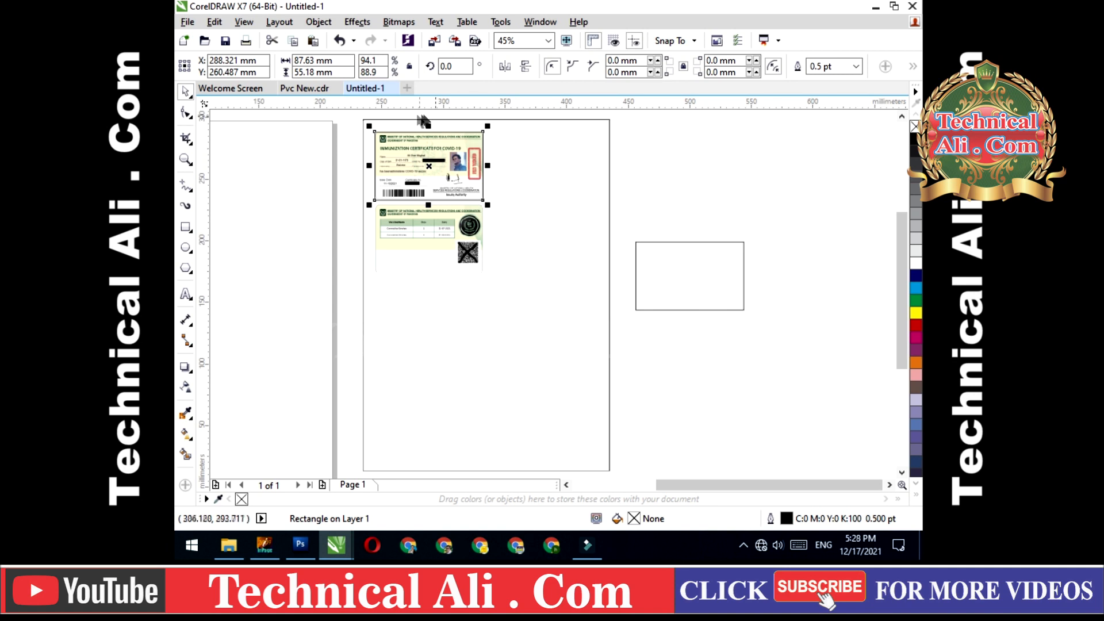
scroll(401, 121, up, 2)
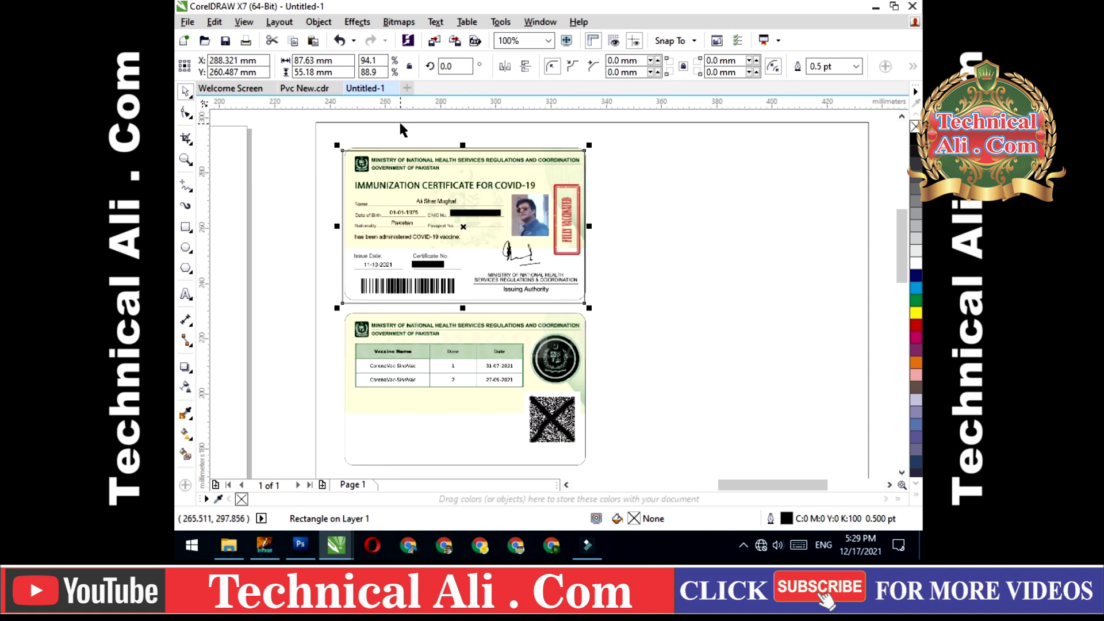
scroll(410, 138, up, 1)
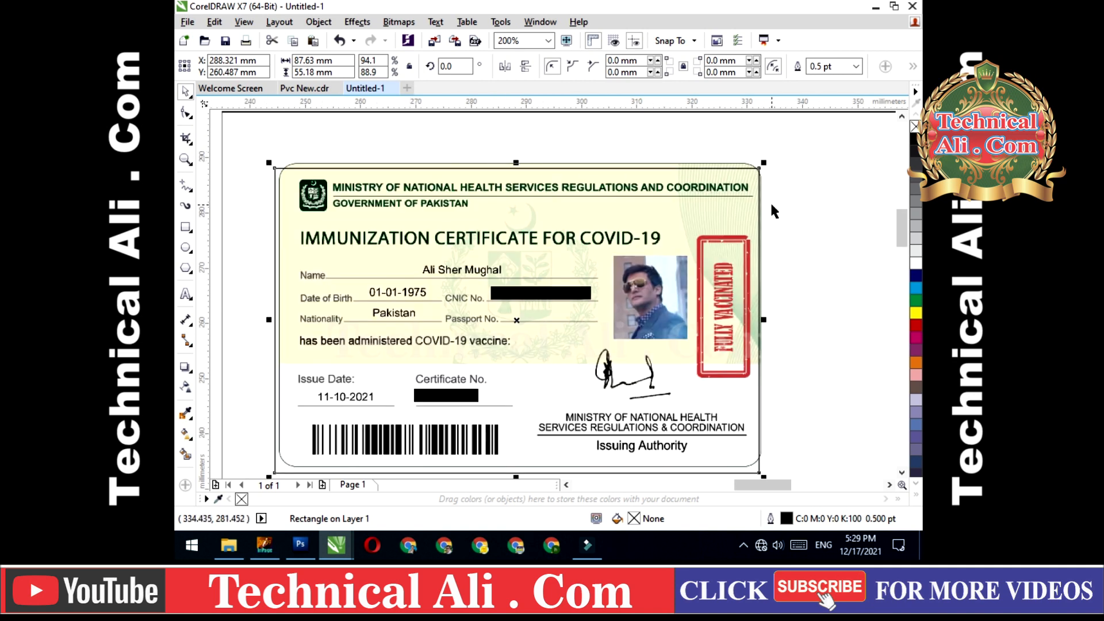
Step: Nudge the upper card rectangle up and right to X 288.921 mm, Y 261.587 mm so it frames the card's front side
key(Up)
key(Up)
key(Up)
key(Up)
key(Up)
key(Up)
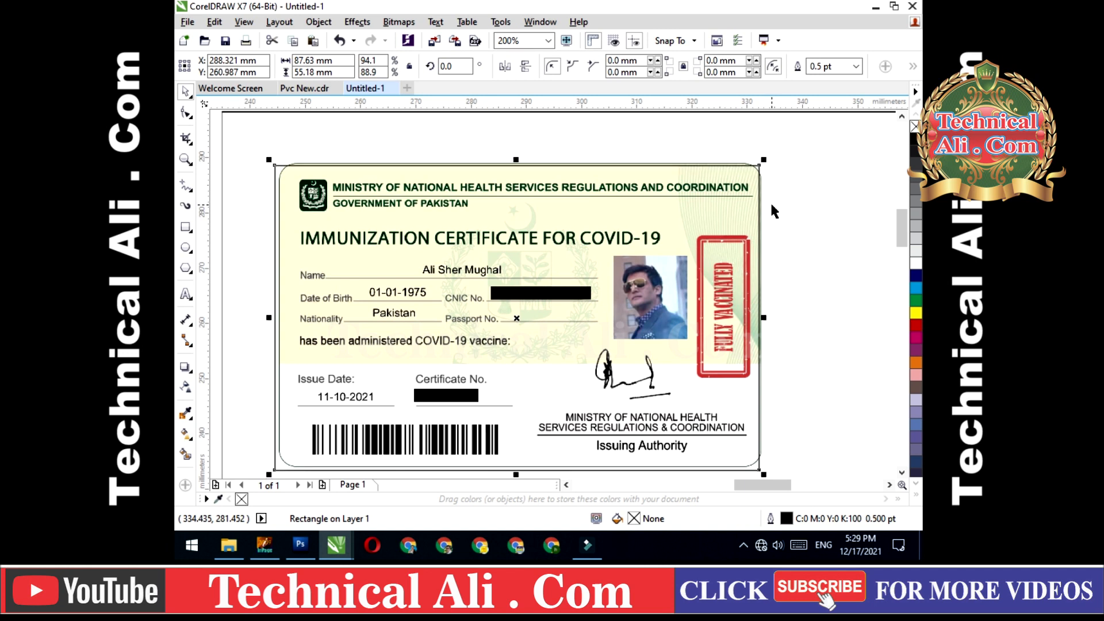
key(Up)
key(Up)
key(Up)
key(Up)
key(Up)
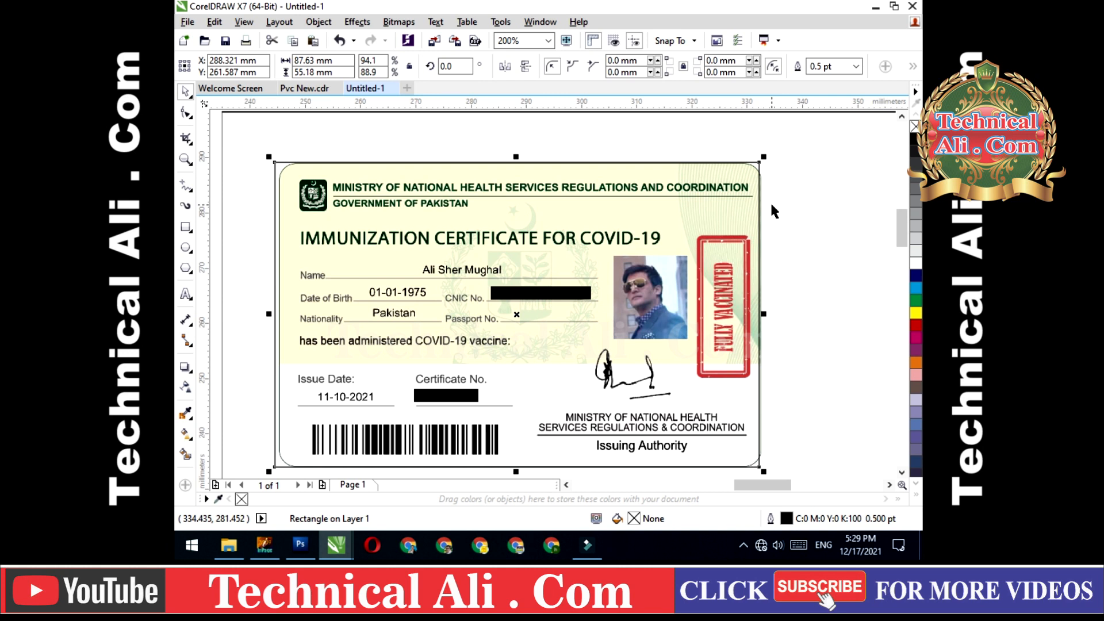
key(Right)
key(Right)
key(Right)
key(Right)
key(Right)
key(Right)
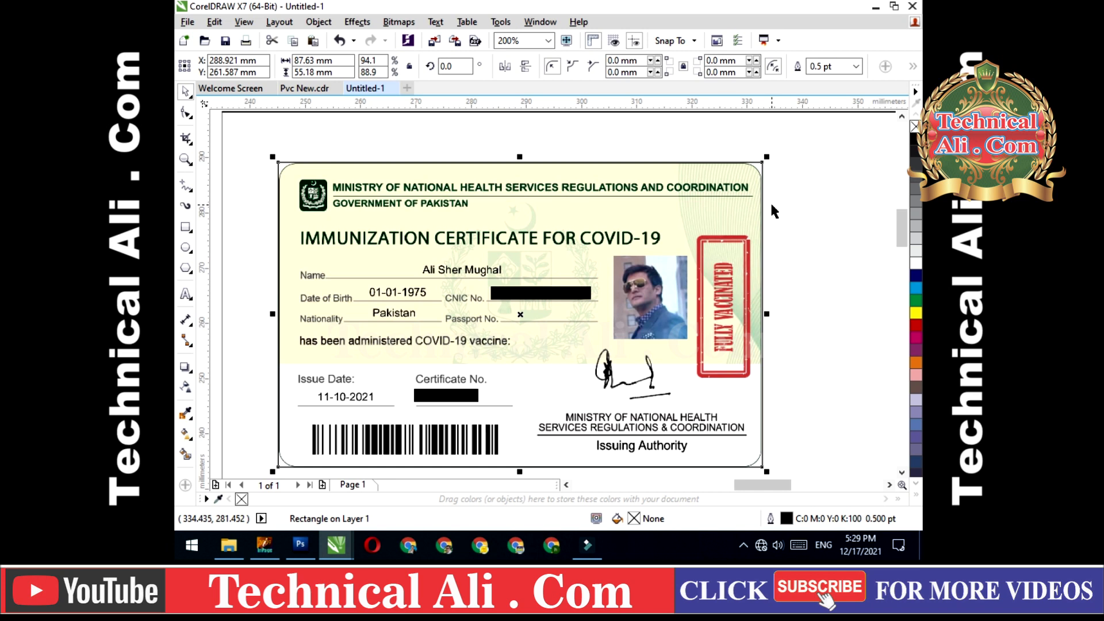
Step: Move the second small card rectangle over the back side of the certificate card and bring it in front of the image
scroll(428, 183, down, 3)
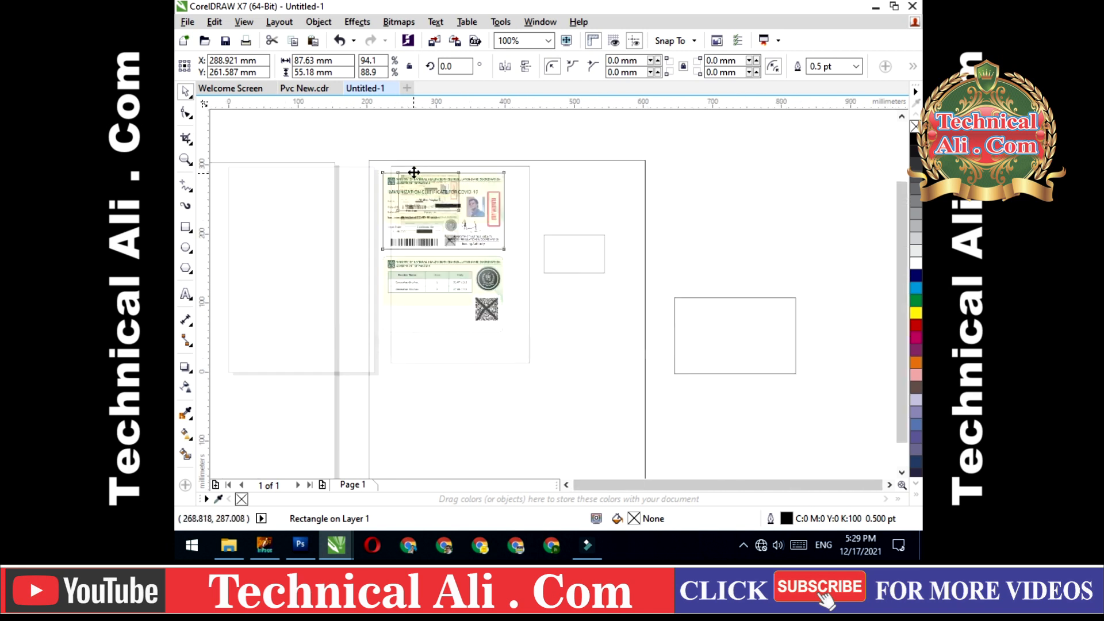
click(575, 254)
drag(577, 260, 410, 229)
scroll(411, 226, up, 4)
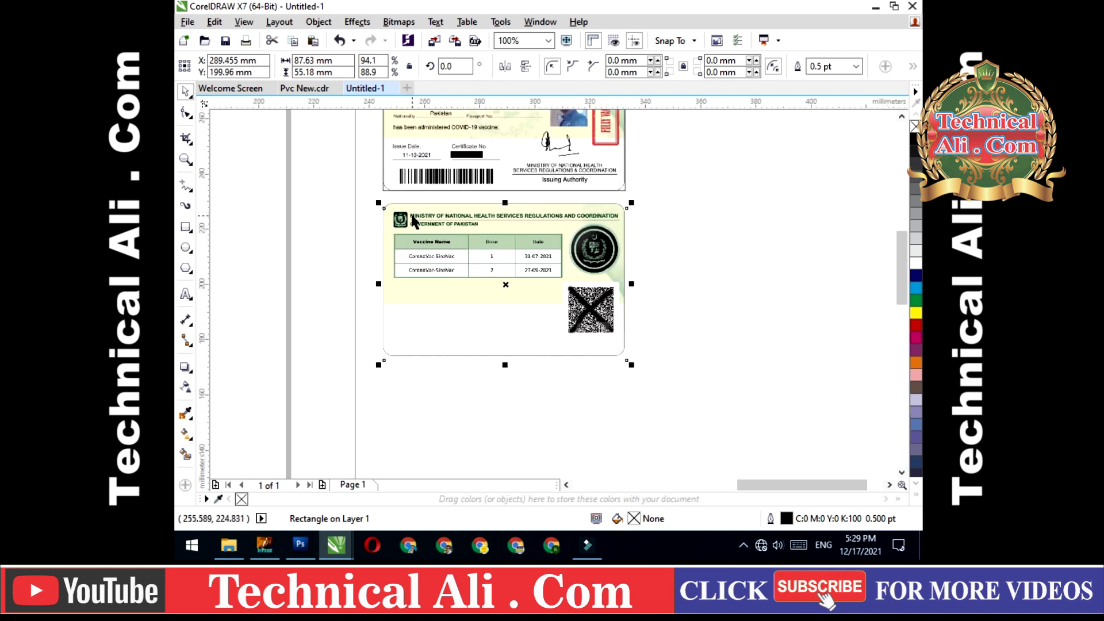
scroll(413, 221, up, 2)
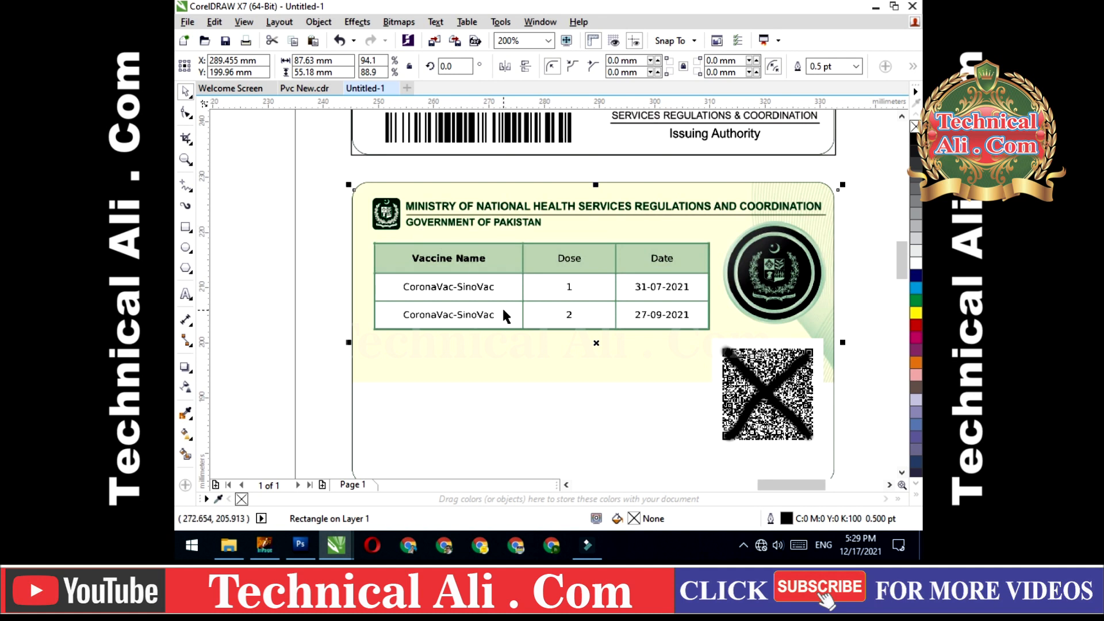
key(shift+Page_Up)
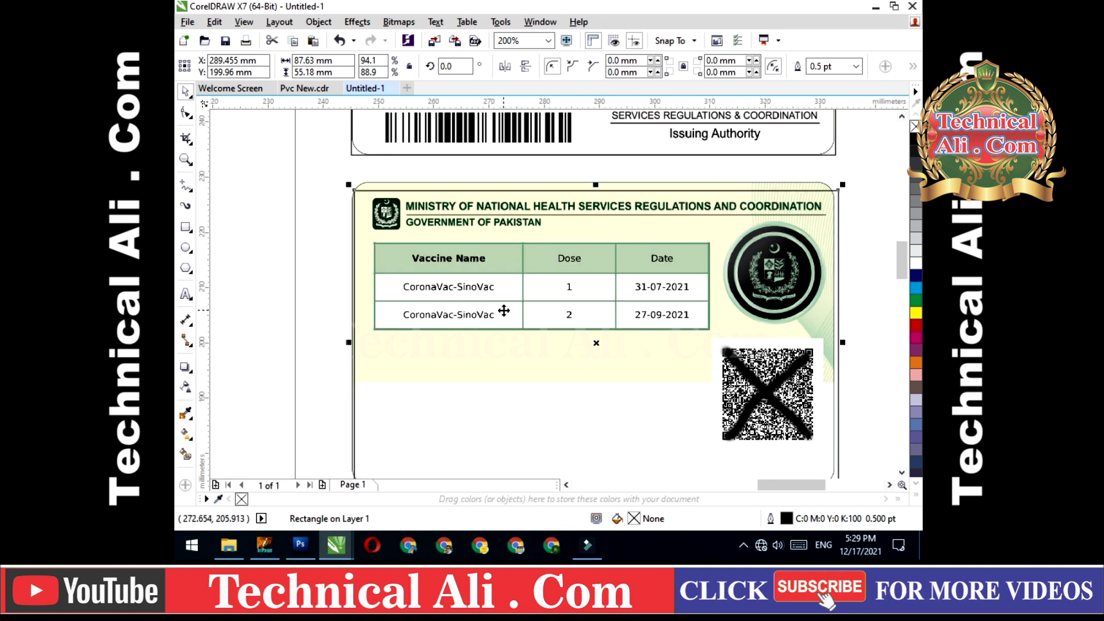
Step: Nudge the lower card rectangle left and up to X 288.855 mm, Y 201.56 mm so it frames the card's back side
scroll(495, 271, down, 2)
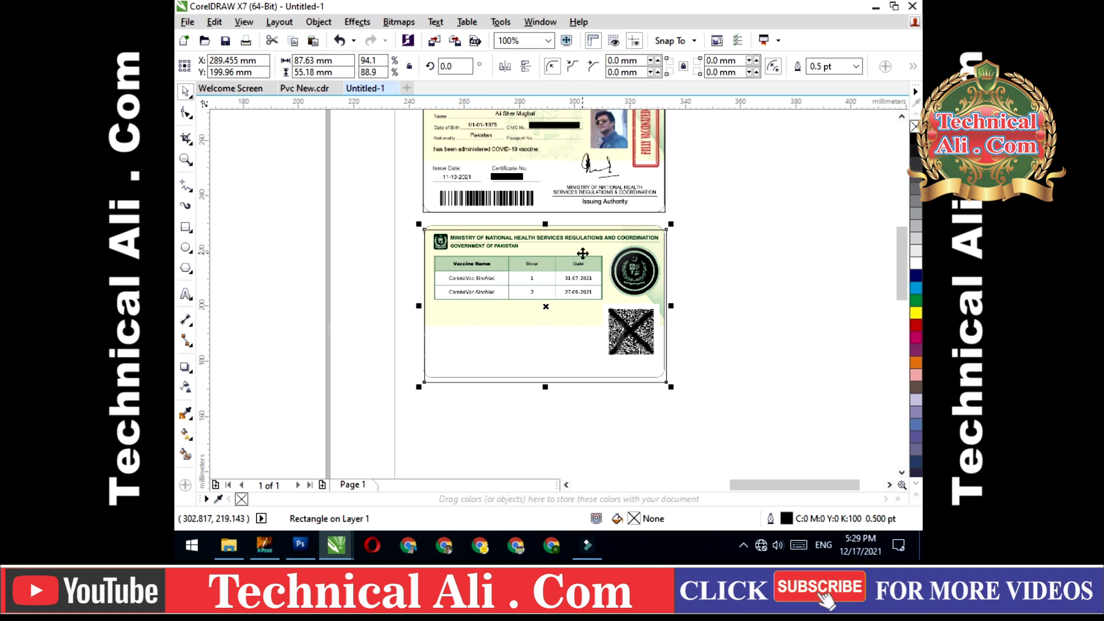
key(Left)
key(Left)
key(Left)
key(Left)
key(Left)
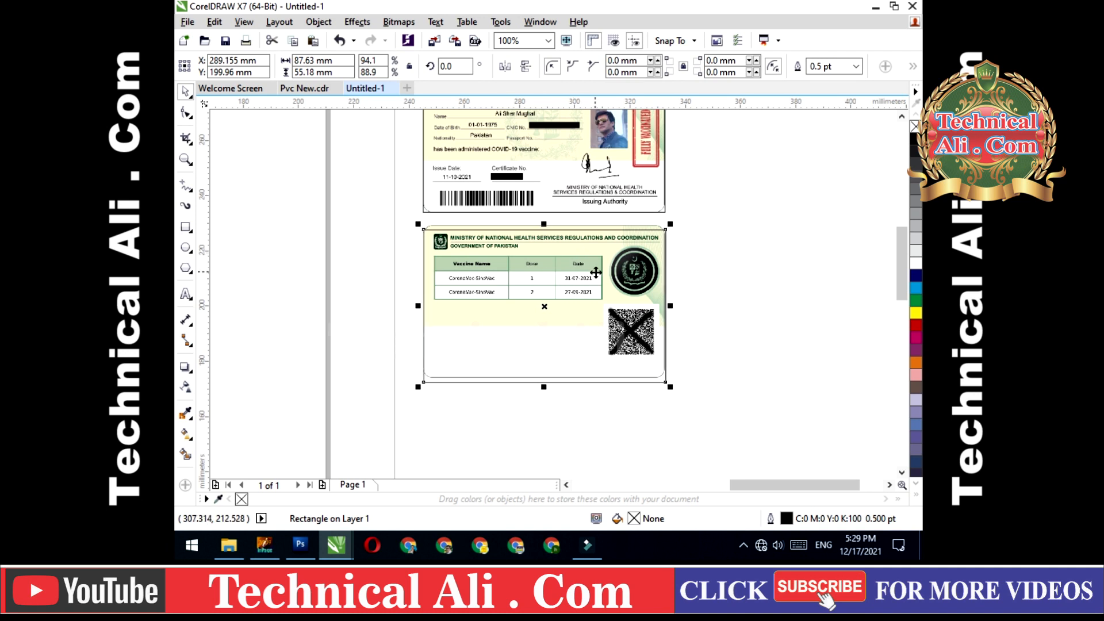
key(Left)
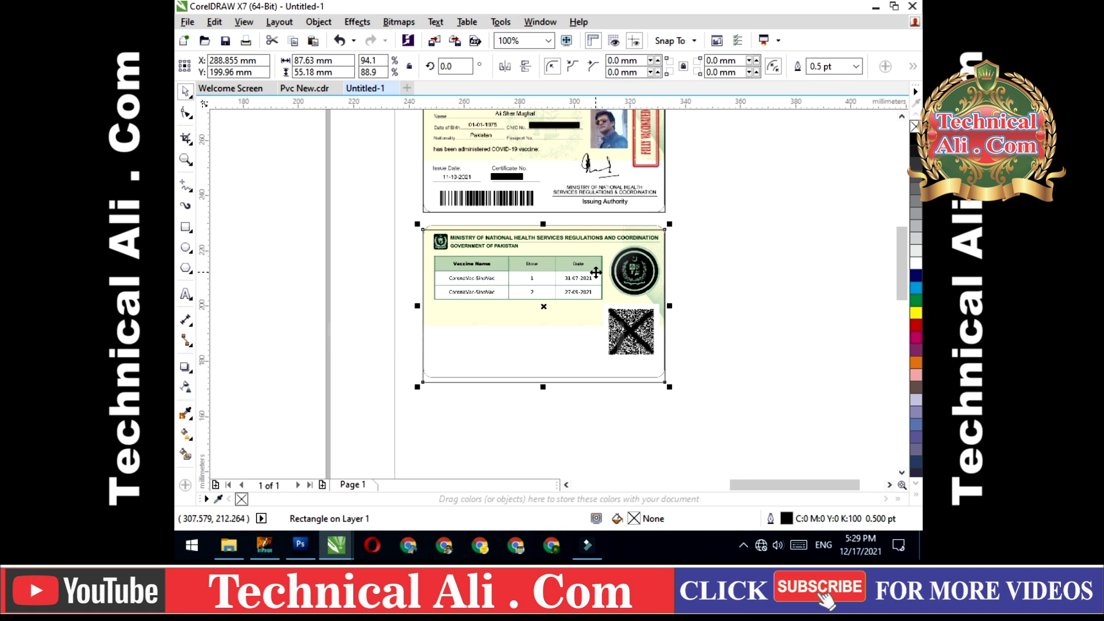
key(Up)
key(Up)
key(Up)
key(Up)
key(Up)
key(Up)
key(Up)
key(Up)
key(Up)
key(Up)
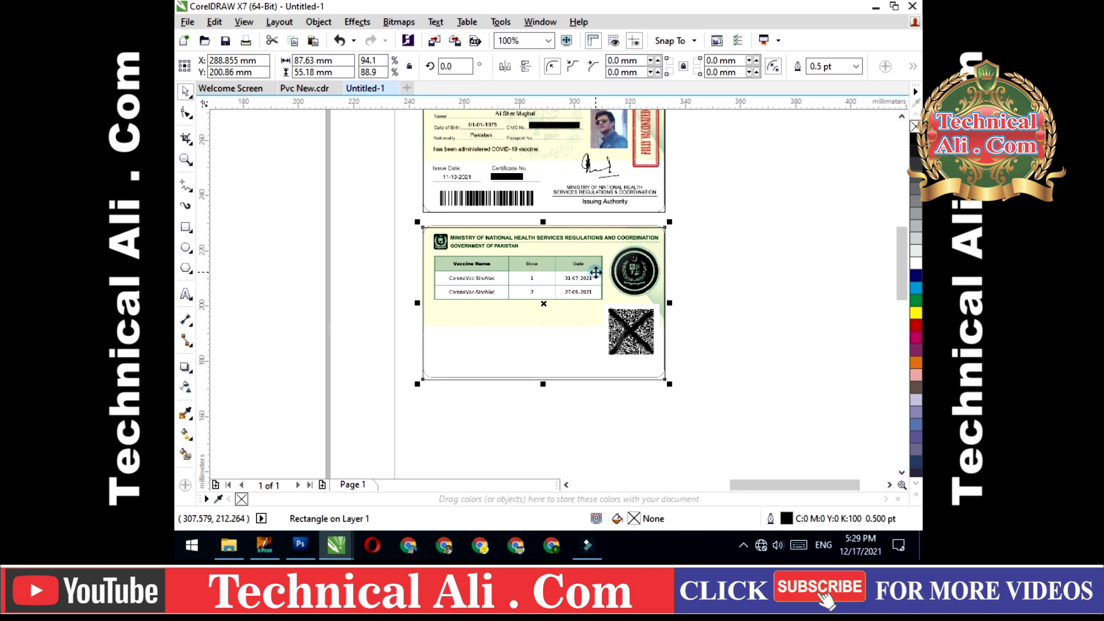
key(Up)
key(Up)
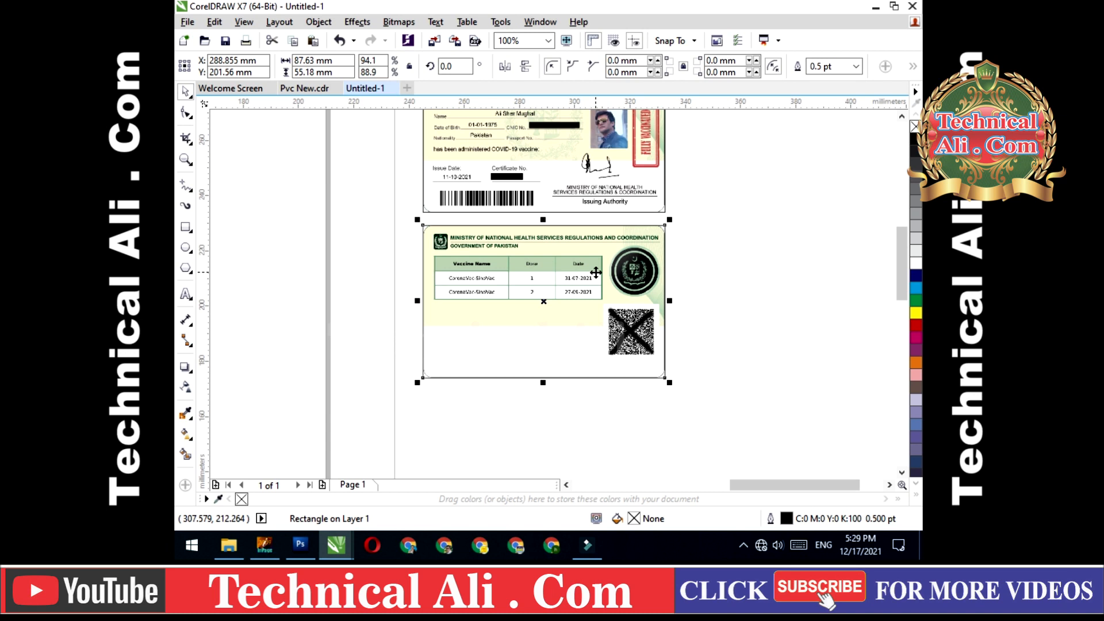
Step: Copy the certificate image to the clipboard and undo its removal from the large frame
key(shift+F4)
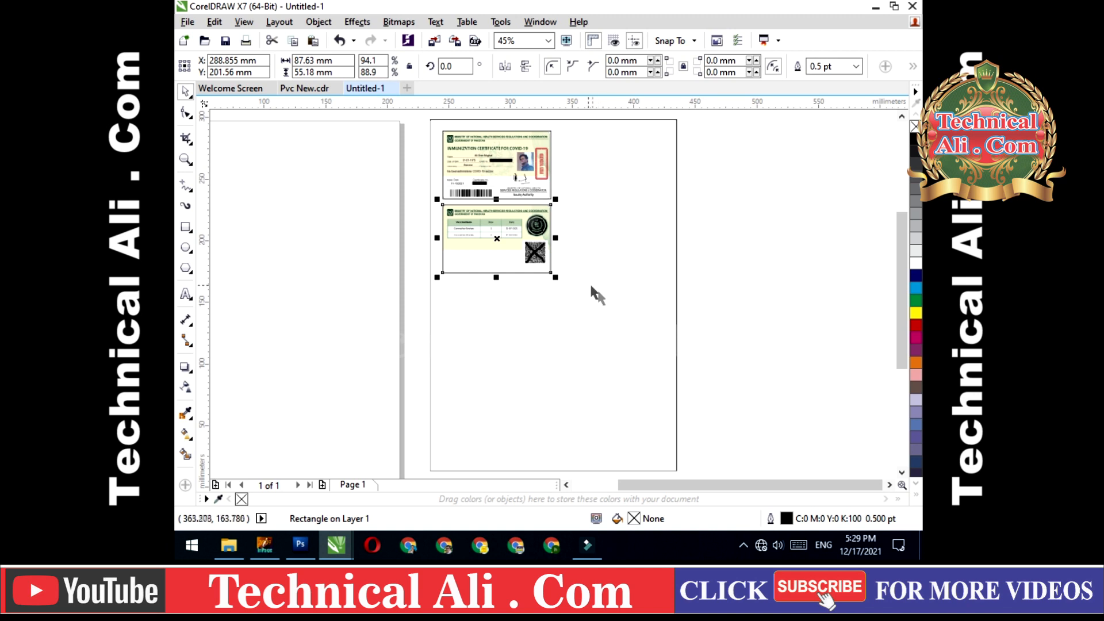
click(611, 303)
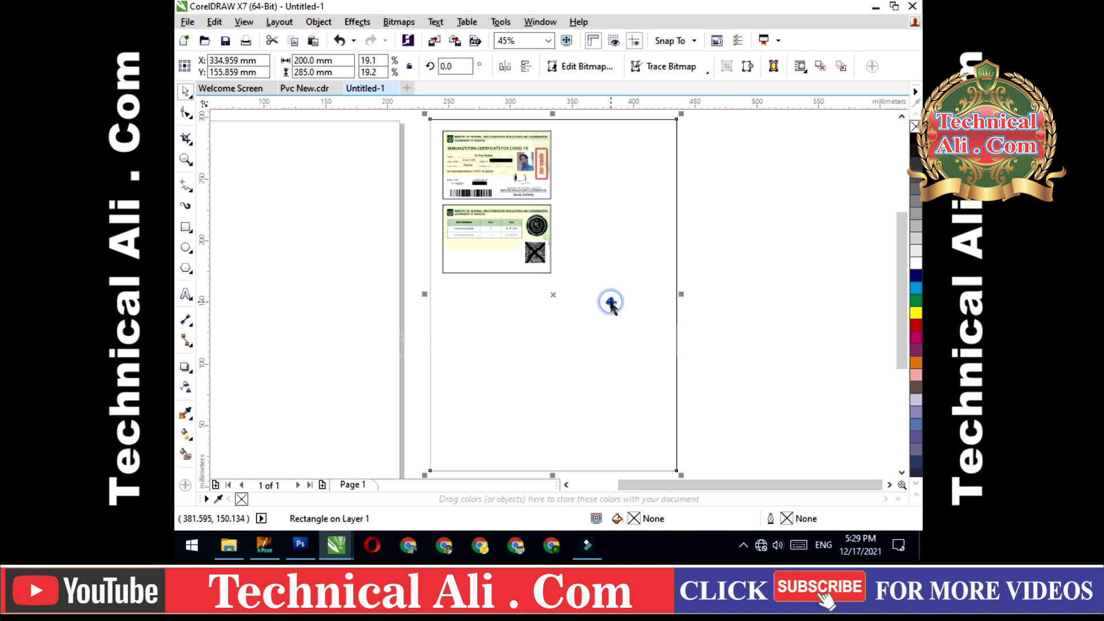
click(742, 263)
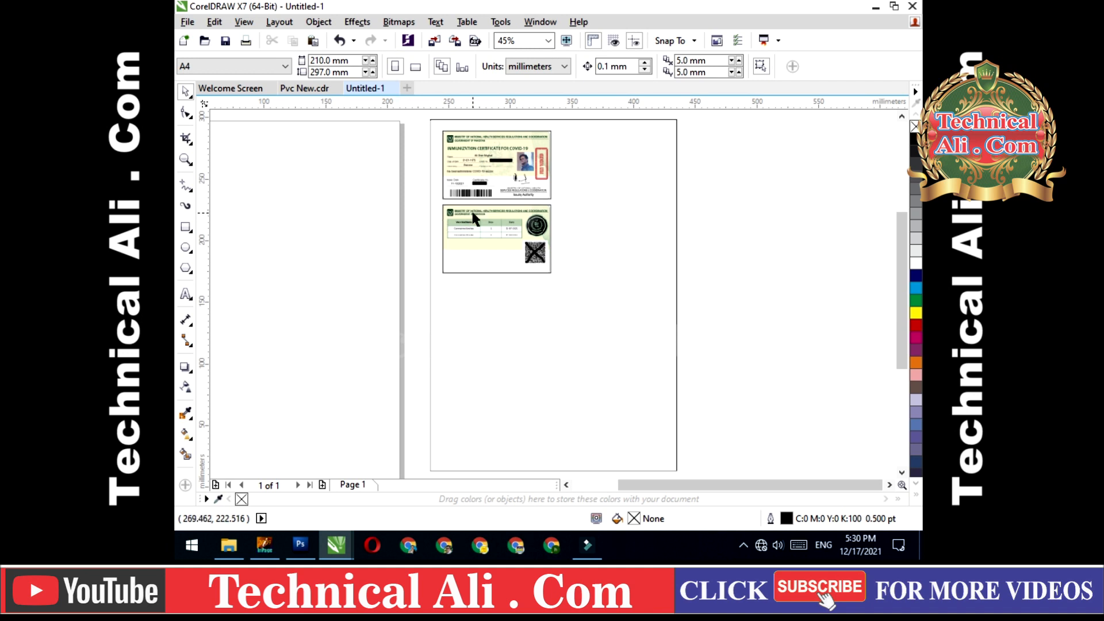
click(601, 325)
key(ctrl+c)
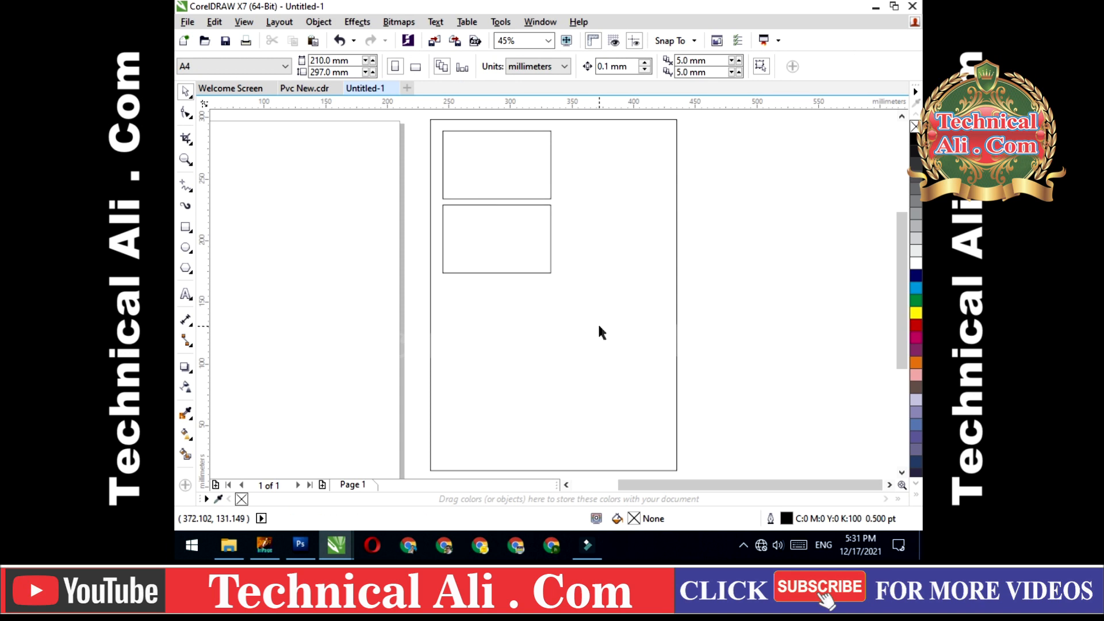
key(ctrl+z)
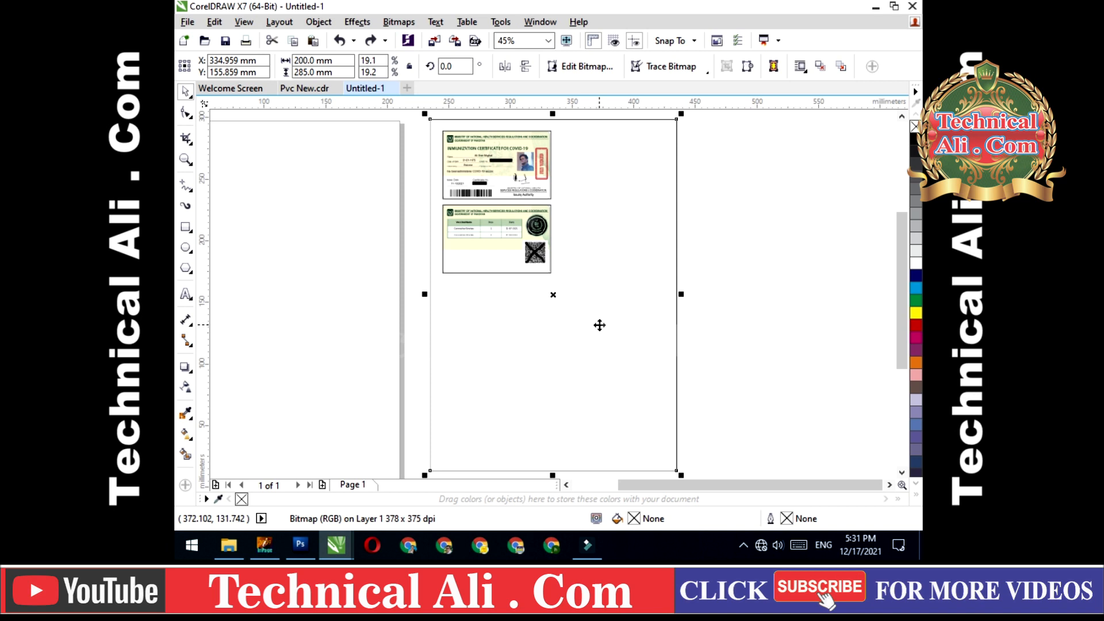
Step: PowerClip the certificate image inside the upper card rectangle and deselect it
right_click(635, 215)
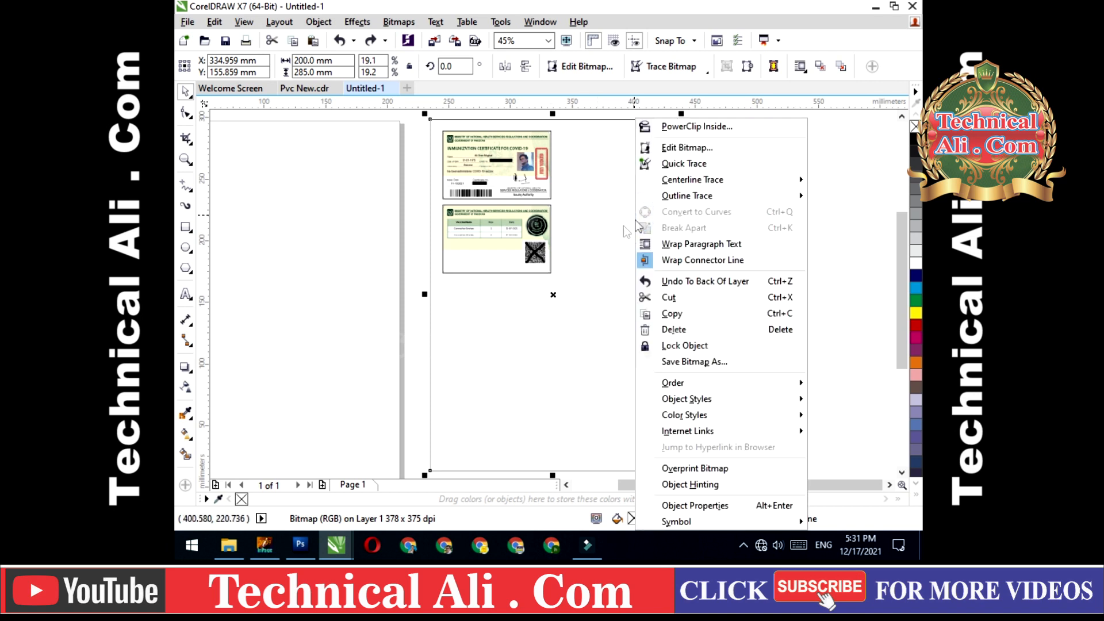
click(702, 128)
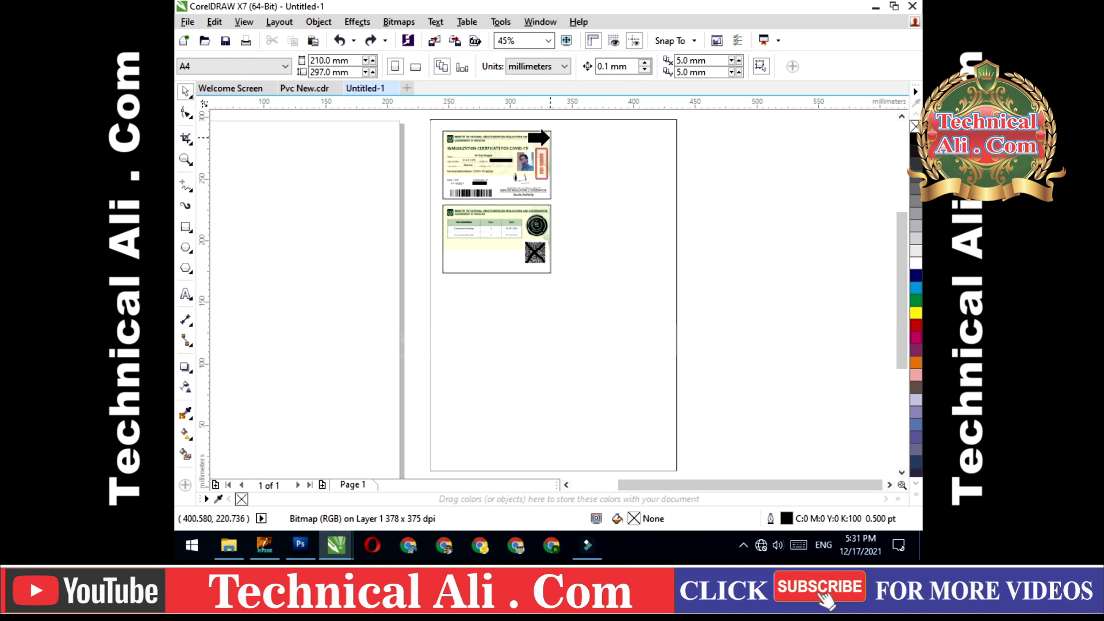
click(546, 138)
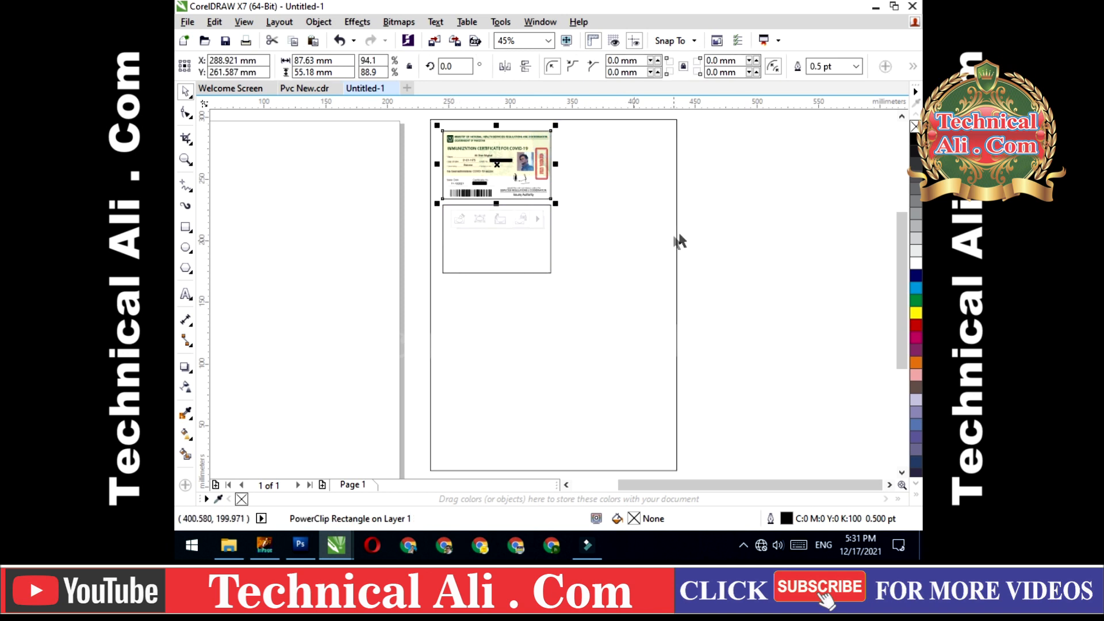
click(720, 213)
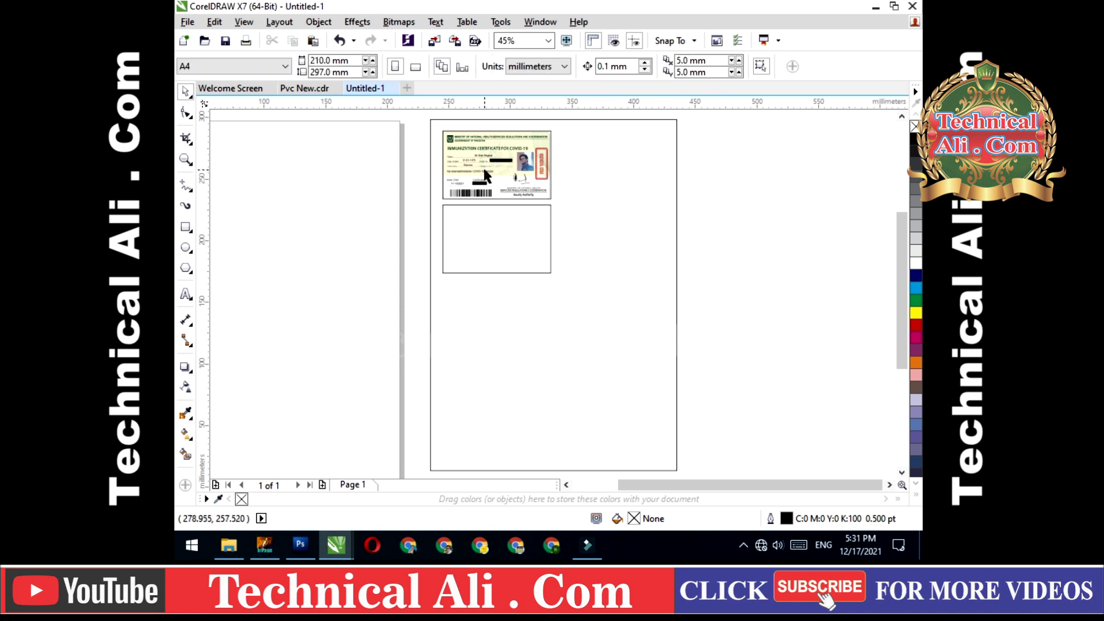
Step: Open the upper card's PowerClip contents to examine the full certificate image inside, and finish editing
click(485, 178)
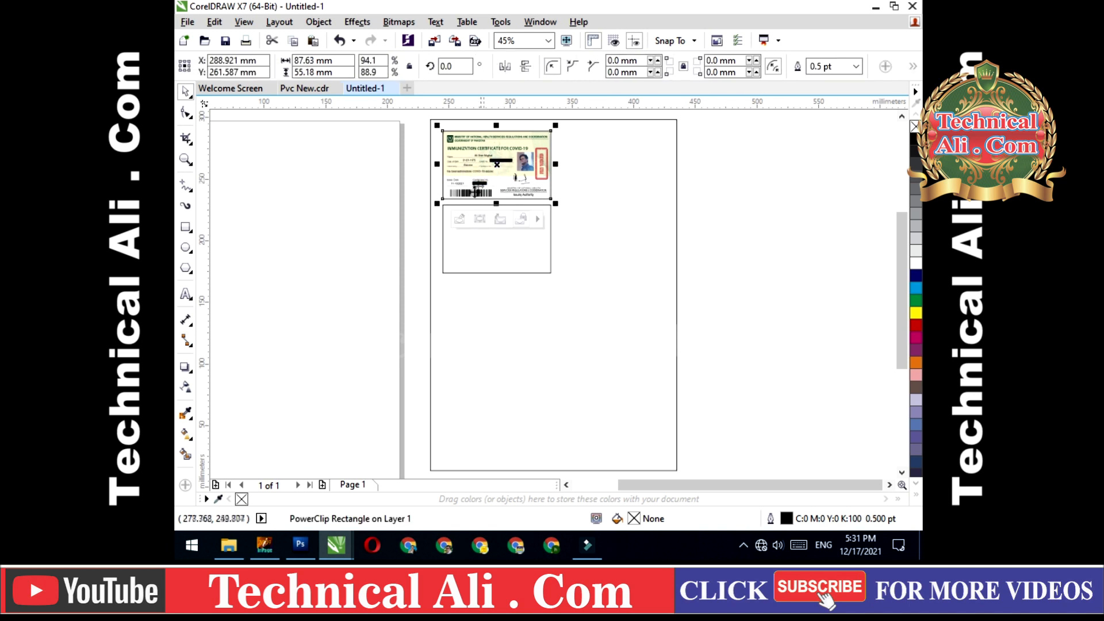
click(460, 221)
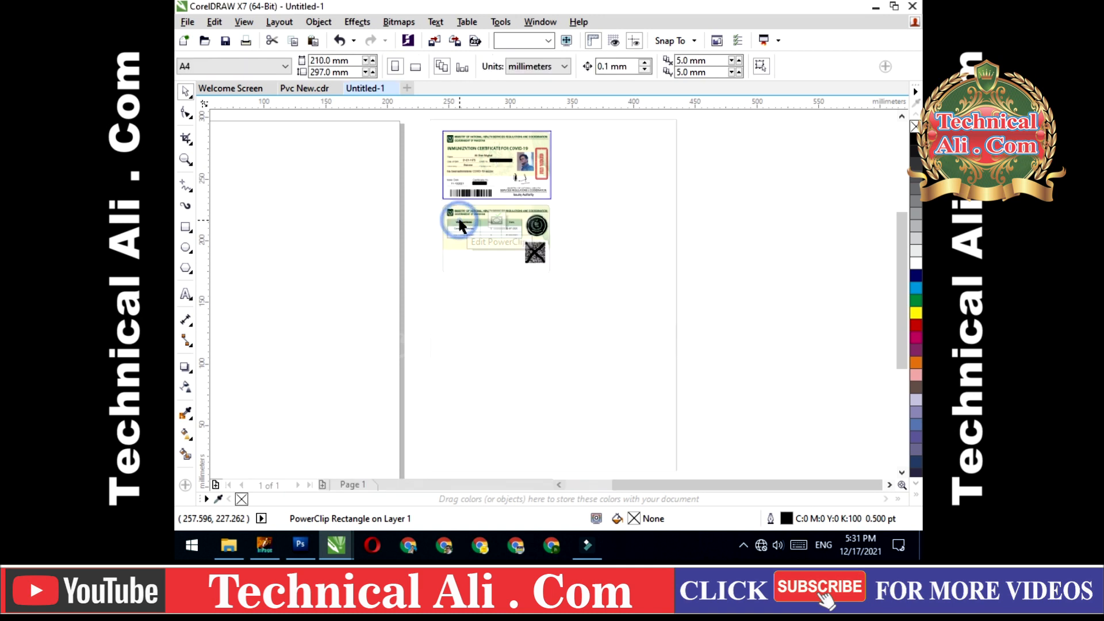
click(493, 246)
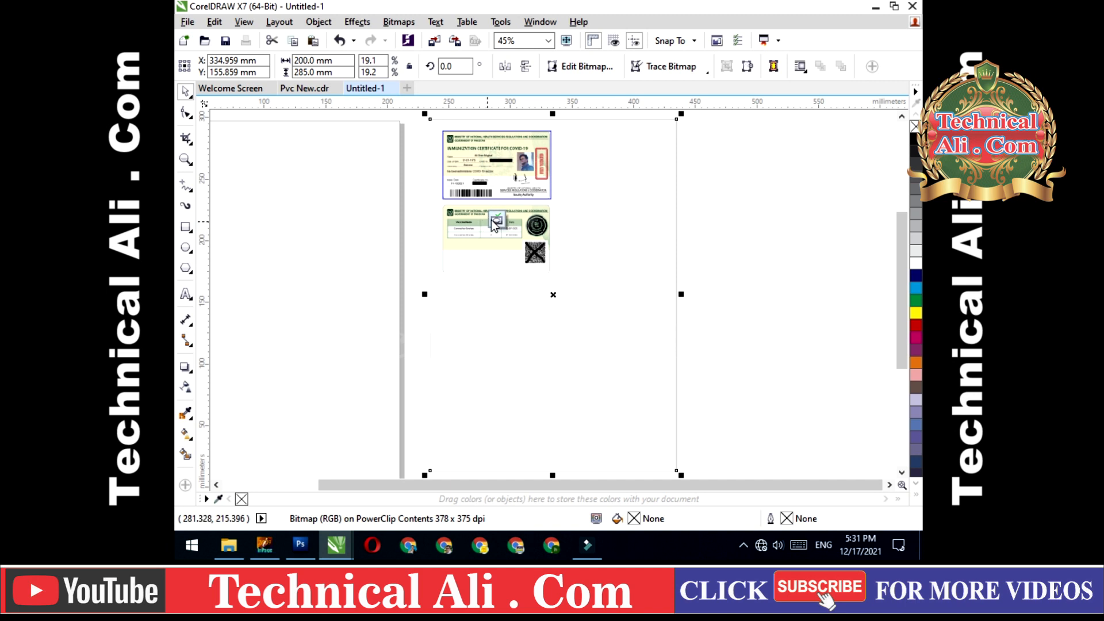
click(497, 223)
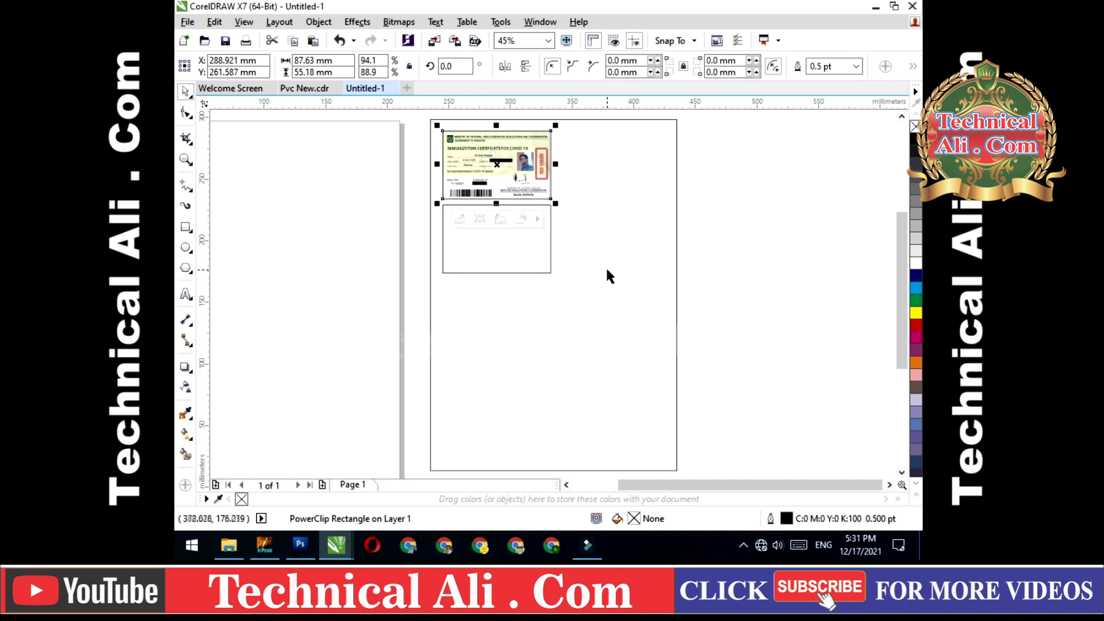
Step: Paste a copy of the certificate image in place and bring the lower card rectangle in front of it
click(681, 305)
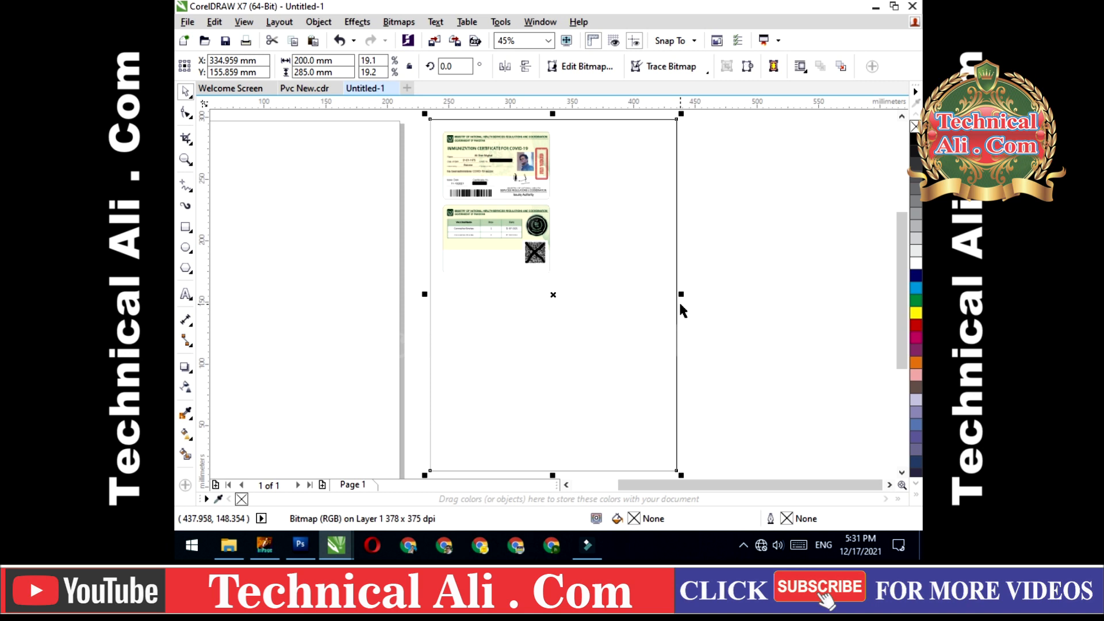
drag(718, 192, 406, 302)
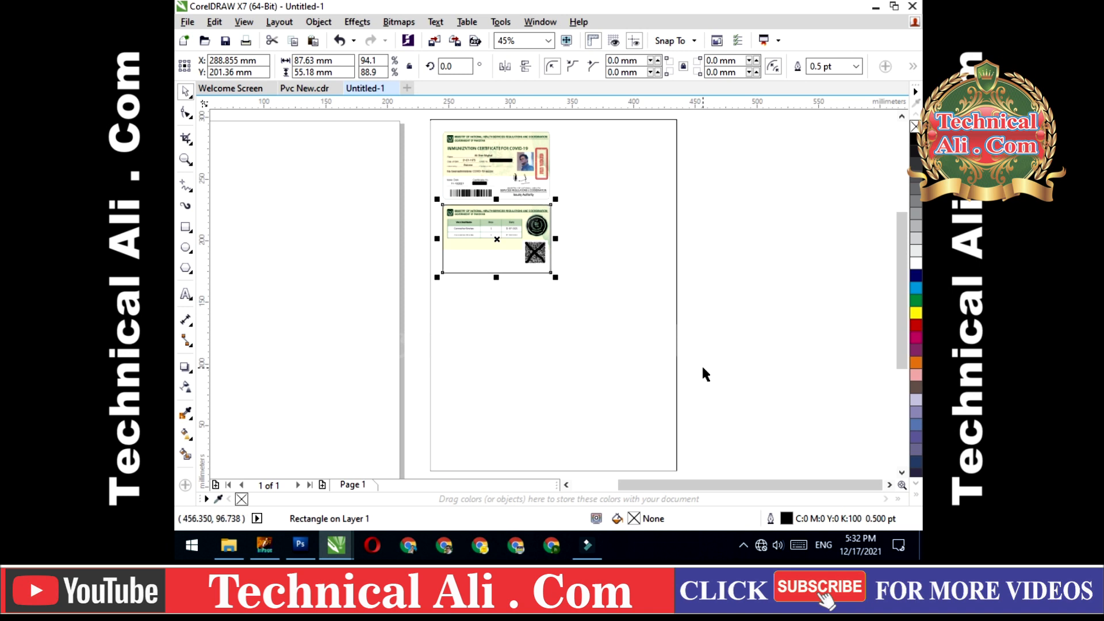
Step: PowerClip the pasted certificate image inside the lower card rectangle and deselect it
click(620, 329)
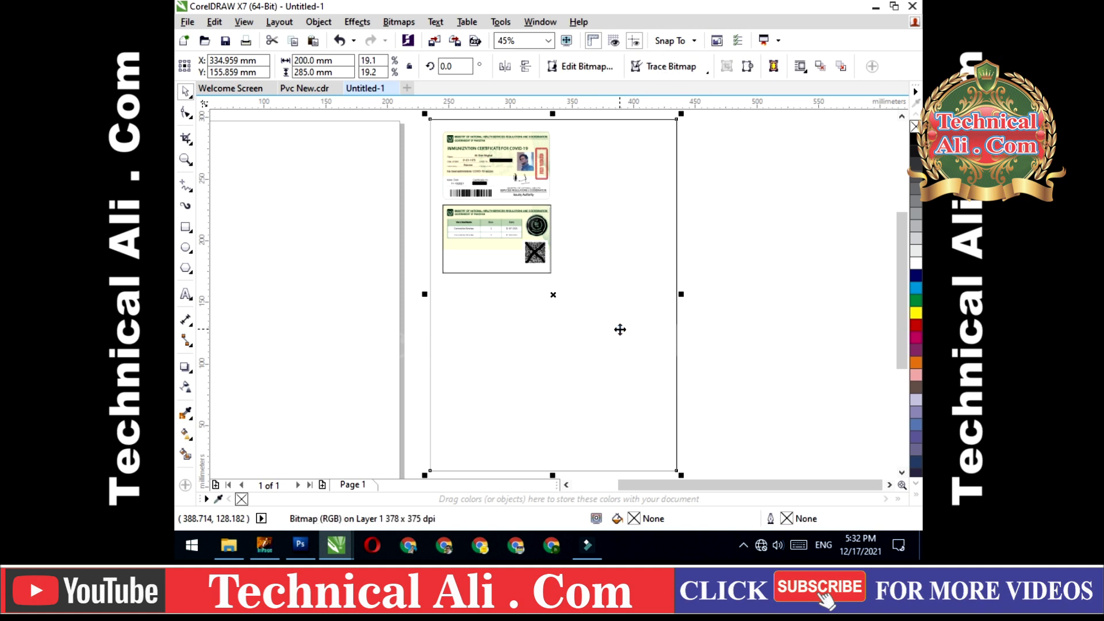
right_click(620, 329)
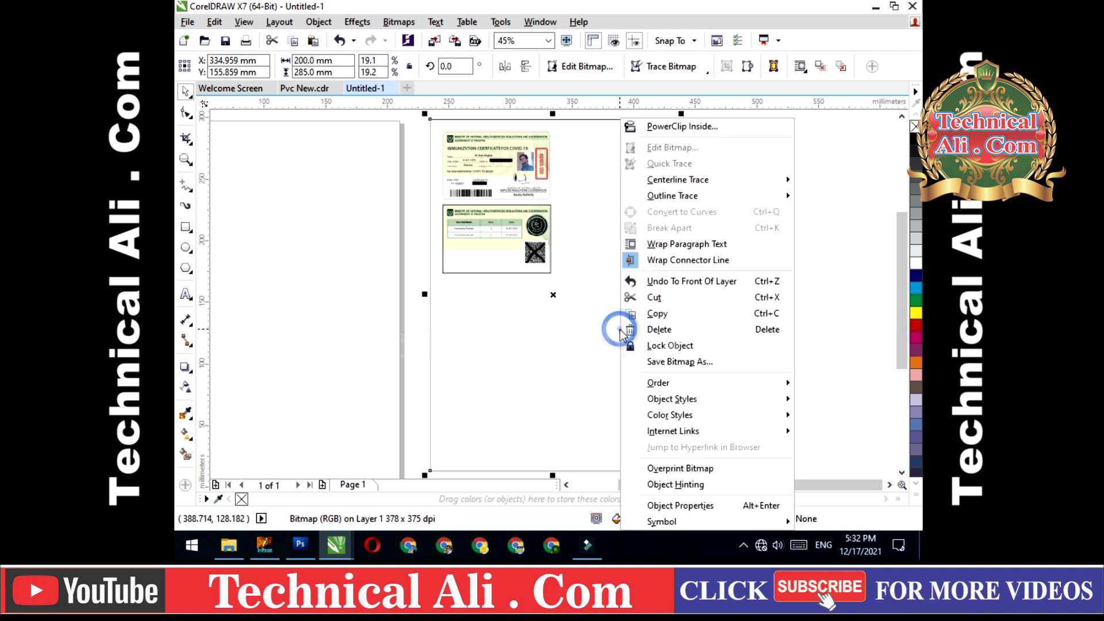
click(679, 127)
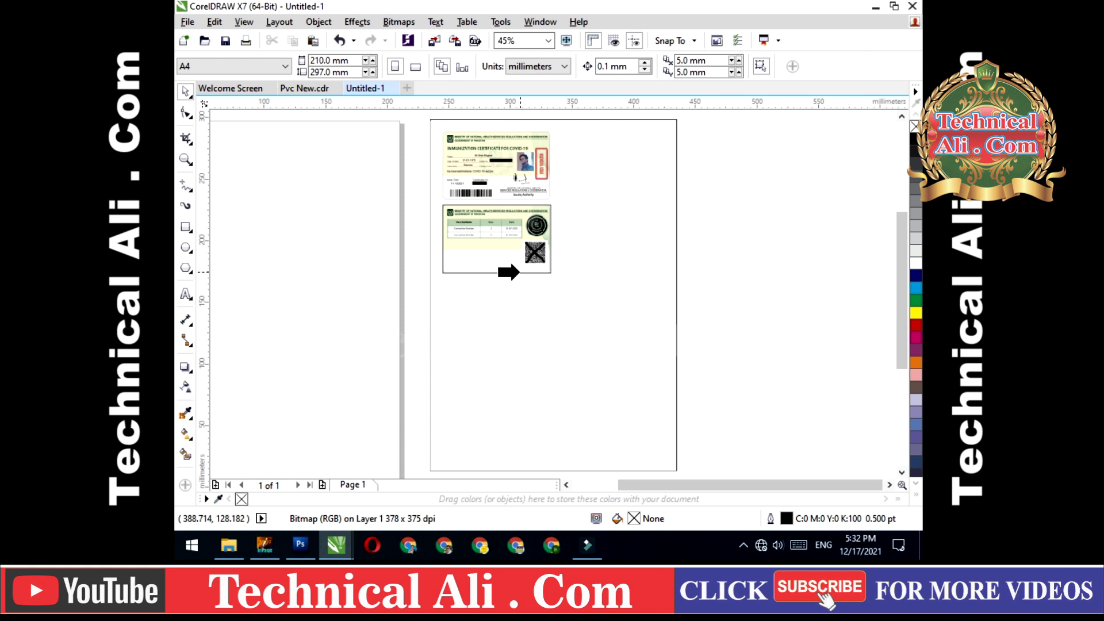
click(516, 272)
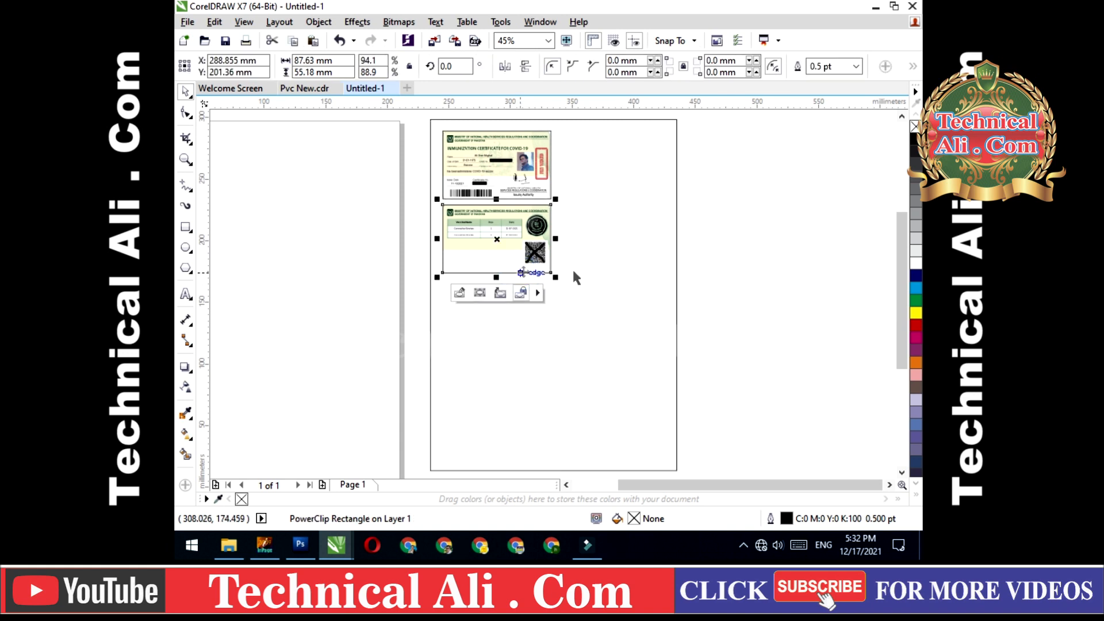
click(712, 250)
Step: Duplicate both clipped certificate cards from the frame into the empty area beside the A4 page and deselect them
scroll(493, 173, up, 4)
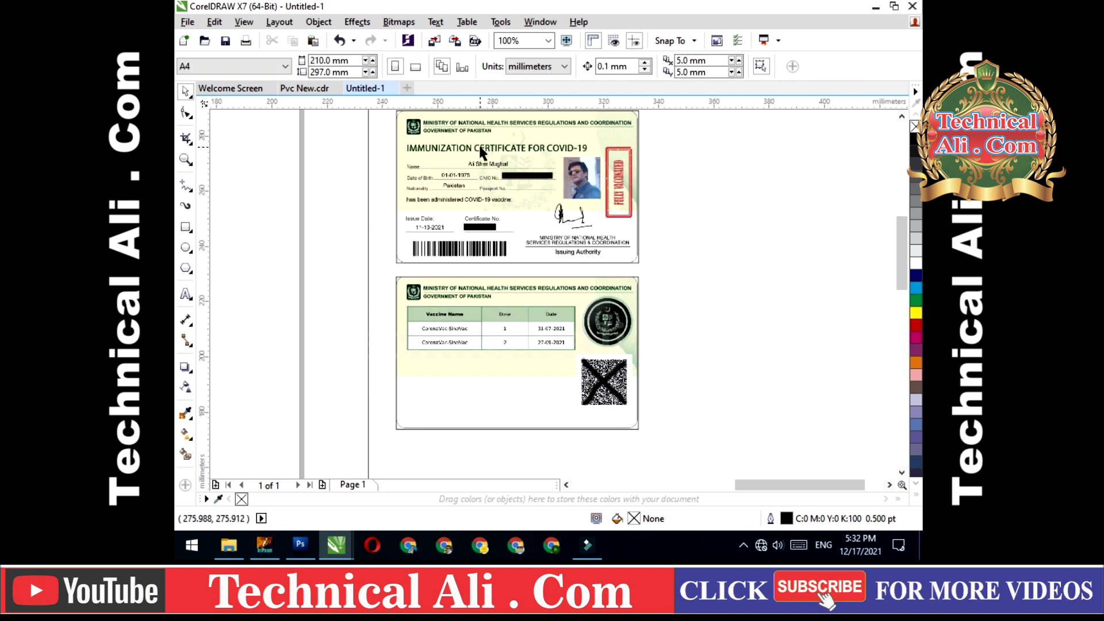
scroll(492, 169, down, 4)
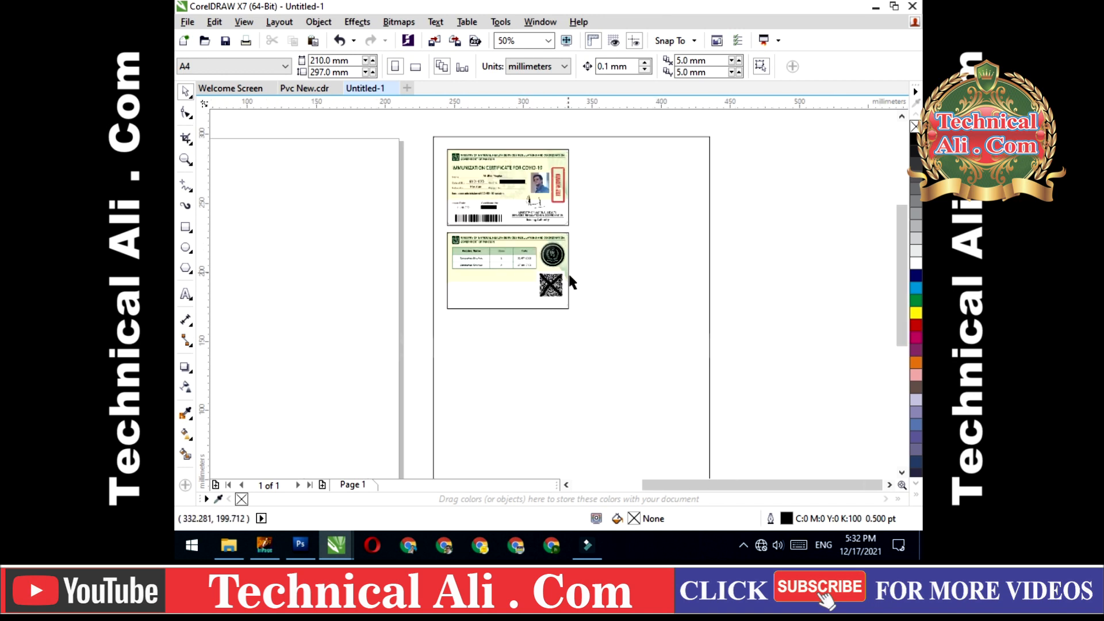
scroll(569, 271, down, 2)
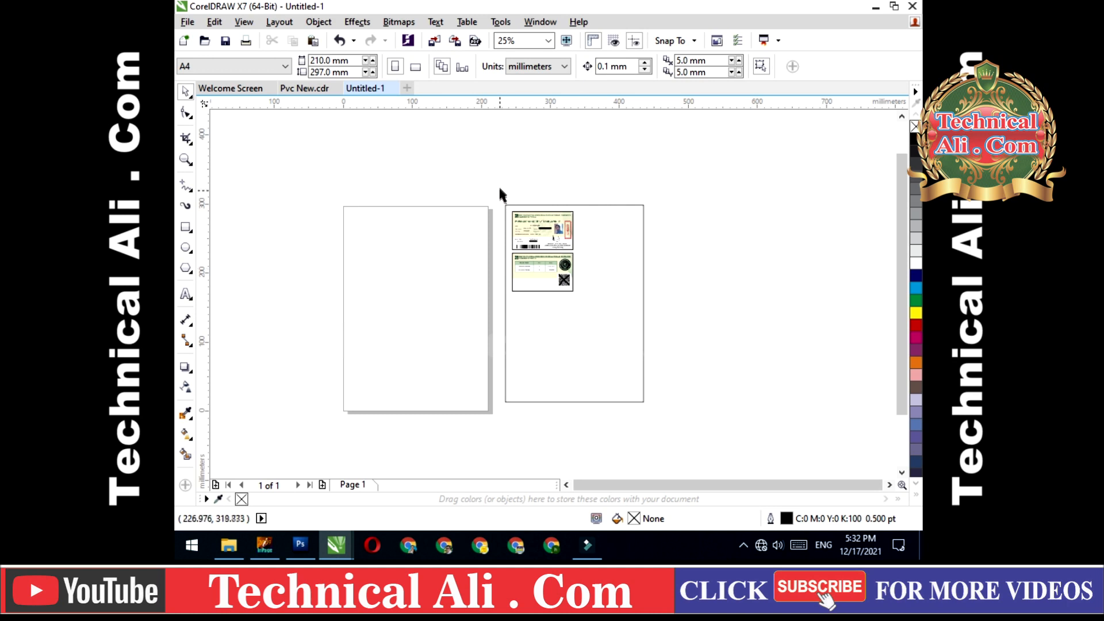
drag(500, 185, 588, 304)
drag(678, 168, 498, 427)
click(657, 177)
drag(494, 180, 584, 298)
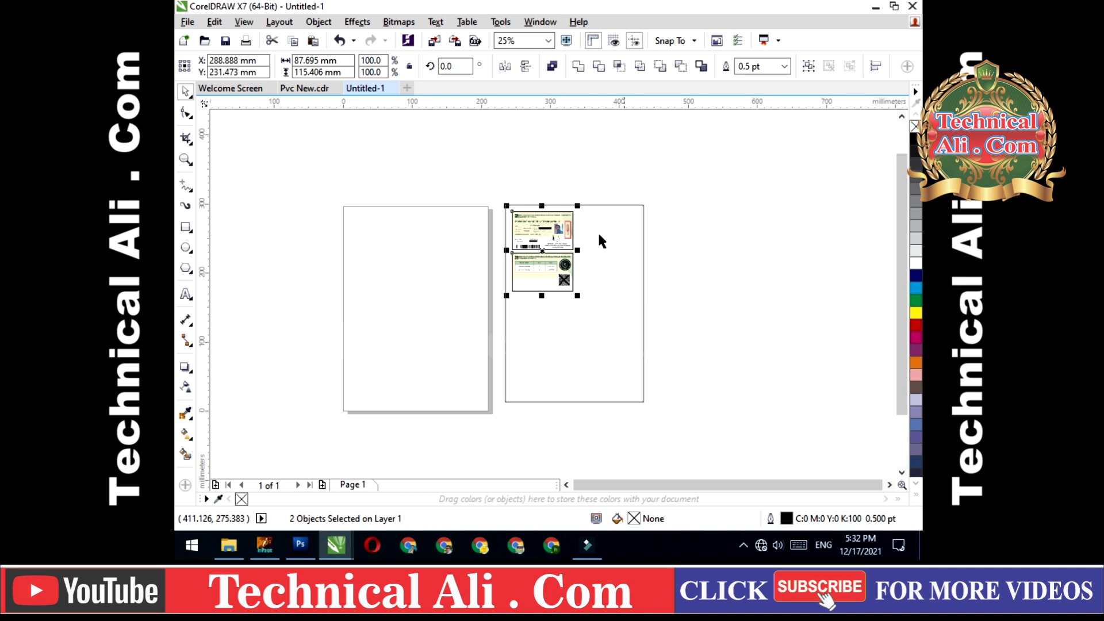
drag(542, 251, 299, 248)
click(267, 312)
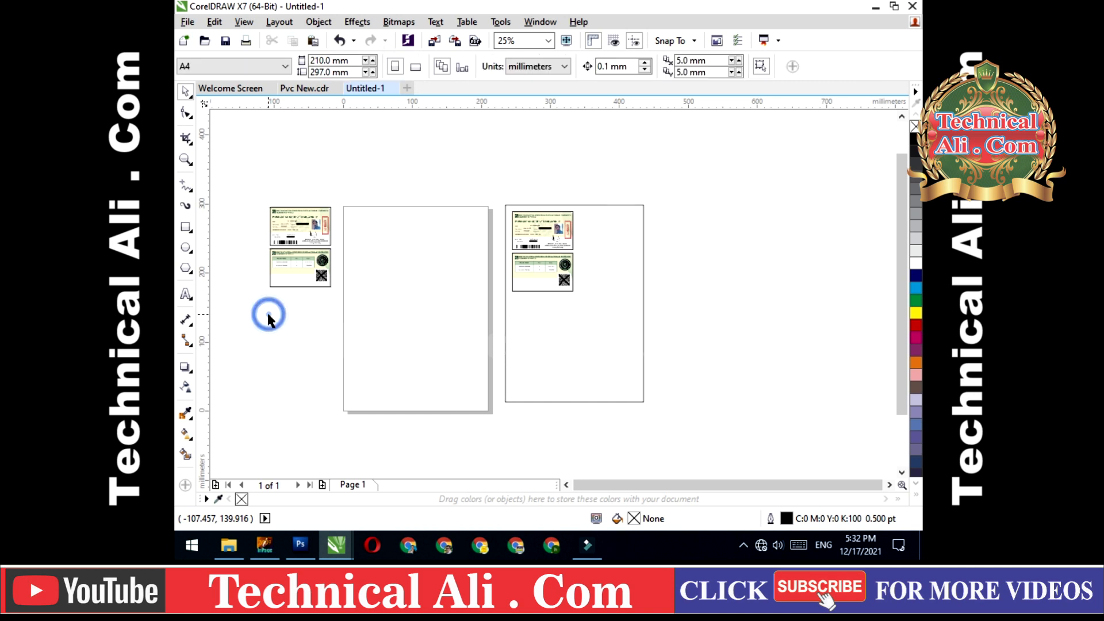
Step: Move the copied front card to the upper part of the A4 page and place the back card beside it
drag(298, 227, 384, 232)
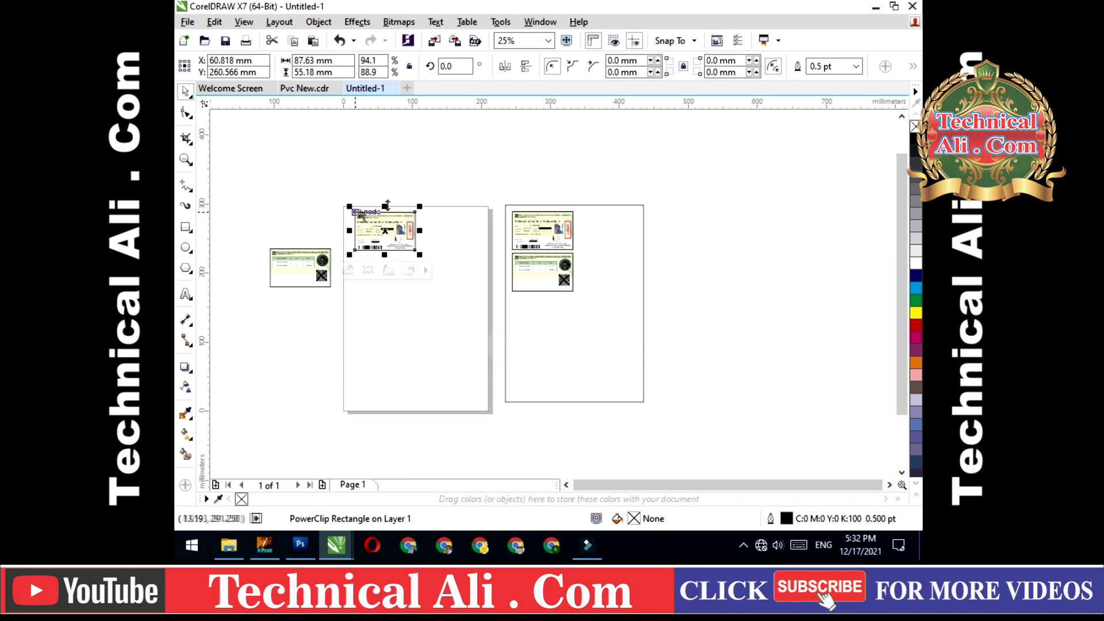
click(294, 267)
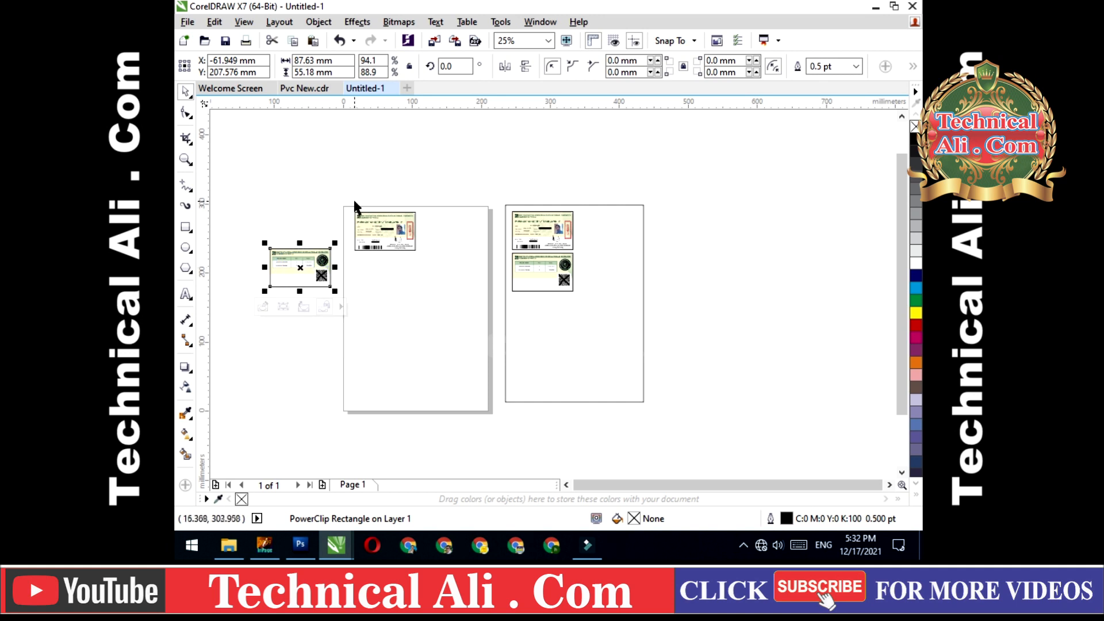
drag(297, 267, 451, 232)
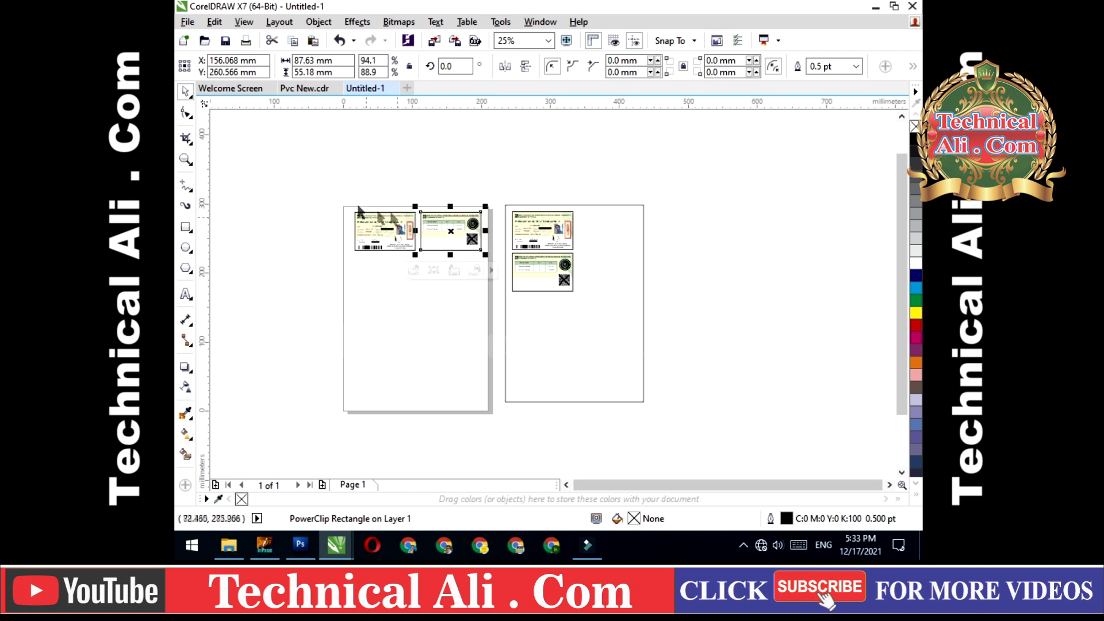
Step: Nudge both cards on the A4 page left together to an X position of about 105.44 mm, and deselect them
drag(327, 189, 490, 268)
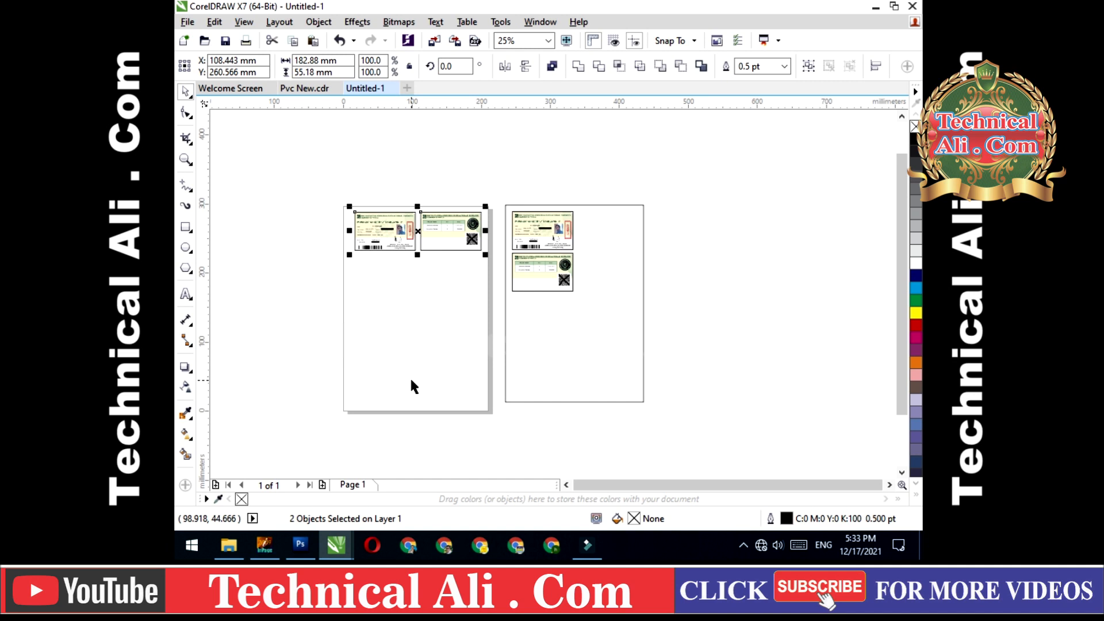
key(Left)
key(Left)
key(Left)
key(Left)
key(Left)
key(Left)
key(Left)
key(Left)
key(Left)
key(Left)
key(Left)
key(Left)
key(Left)
key(Left)
key(Left)
key(Left)
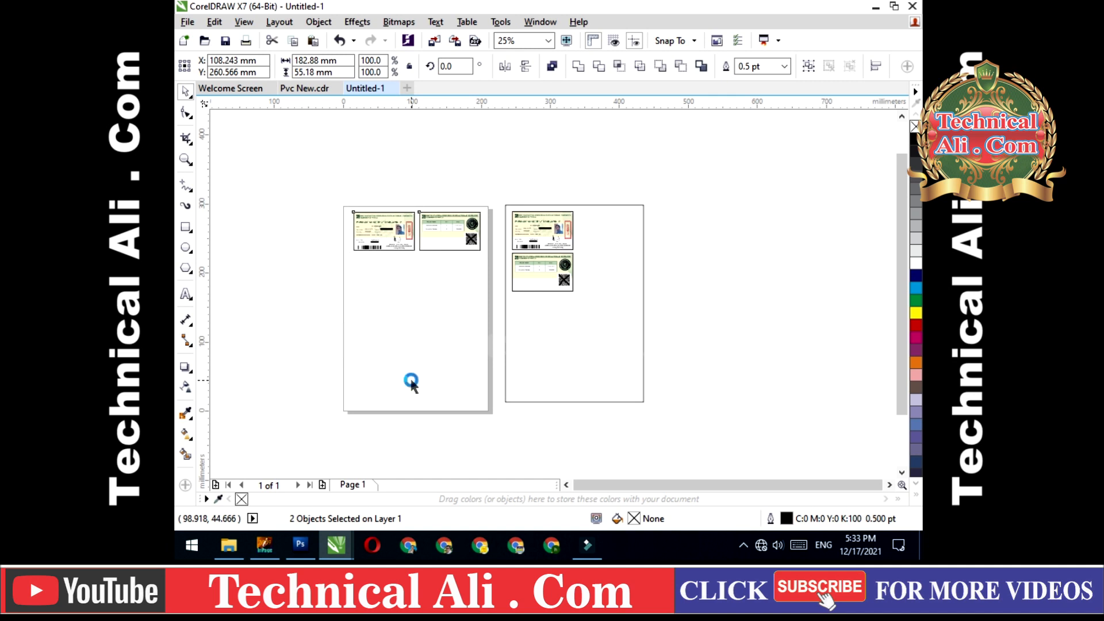
key(Left)
key(Left)
key(Left)
key(Left)
key(Left)
key(Left)
key(Left)
key(Left)
key(Left)
key(Left)
key(Left)
key(Left)
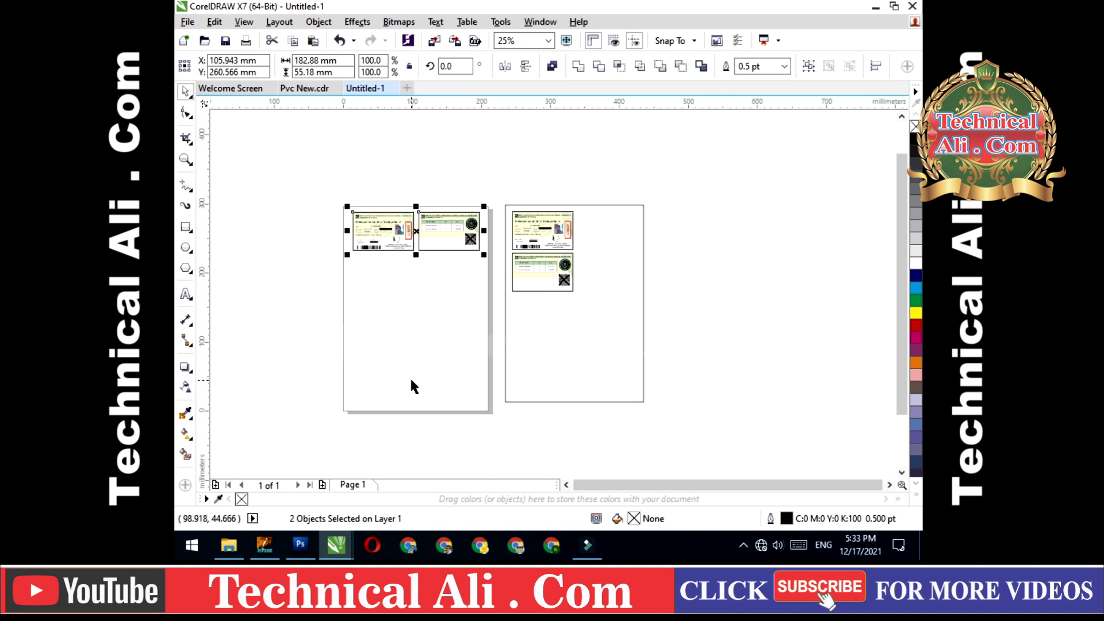
key(Left)
key(Left)
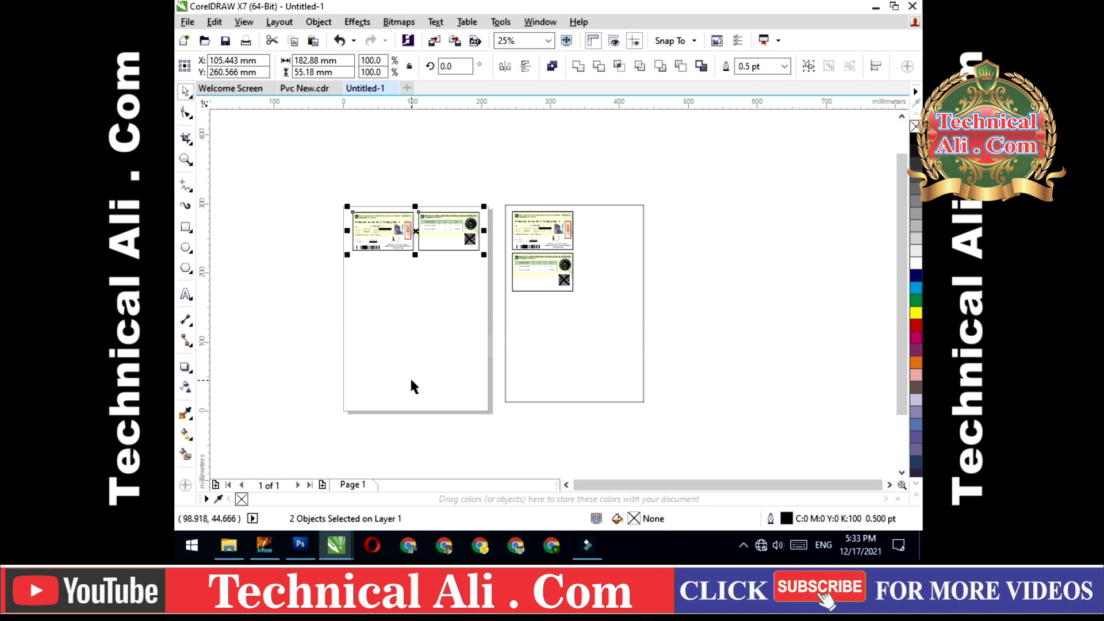
click(320, 349)
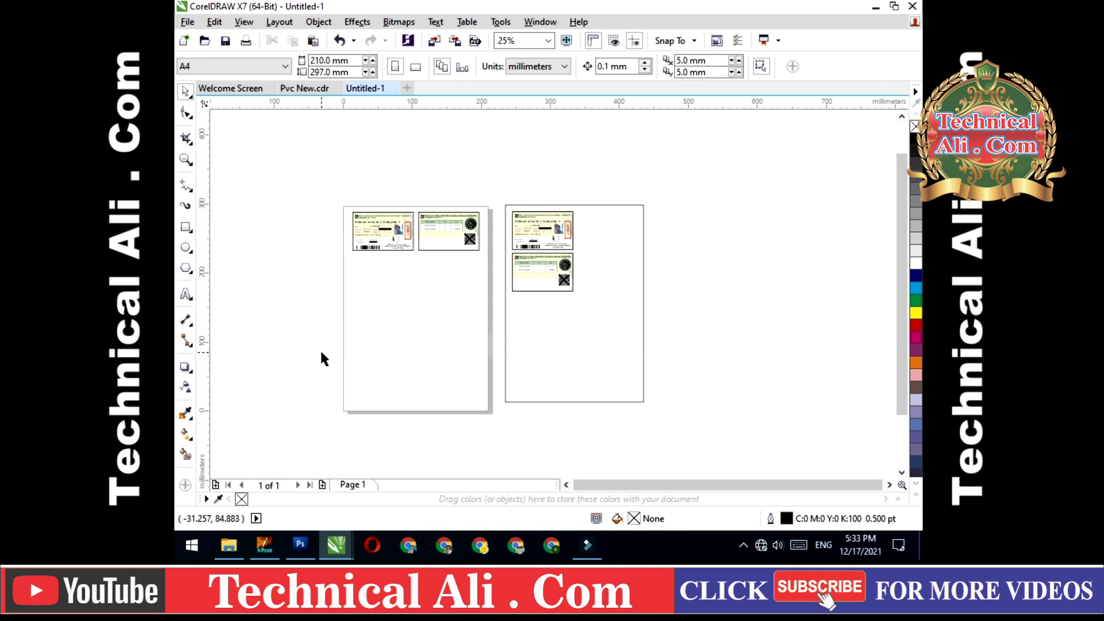
Step: Set the EPSON L110 Series document size to A4 210 x 297 mm in the print settings and apply it
drag(671, 188, 612, 340)
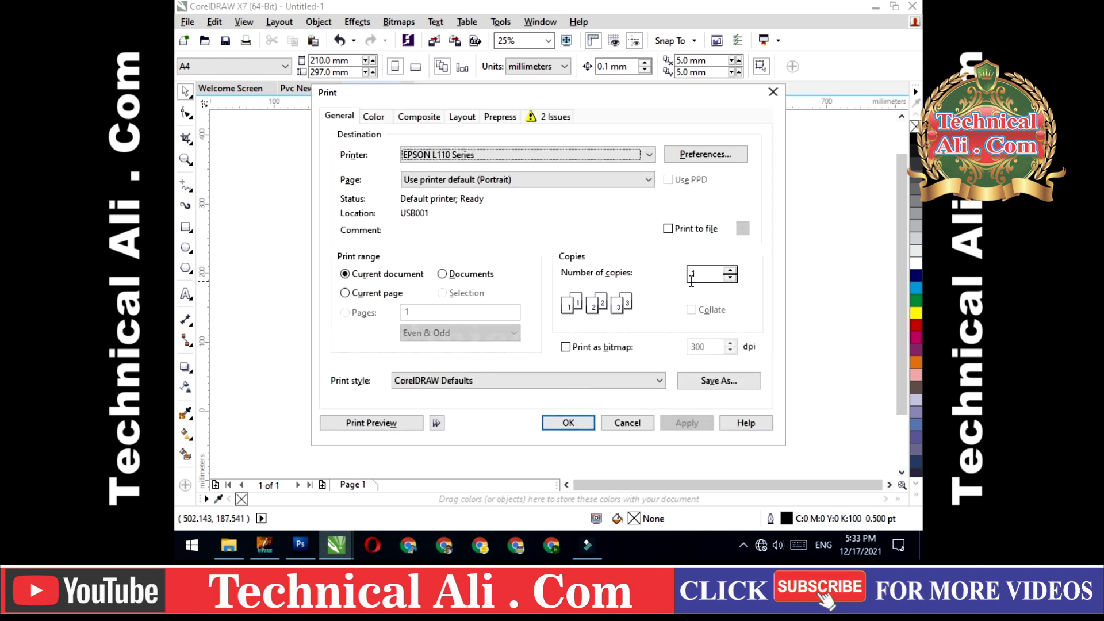
click(707, 154)
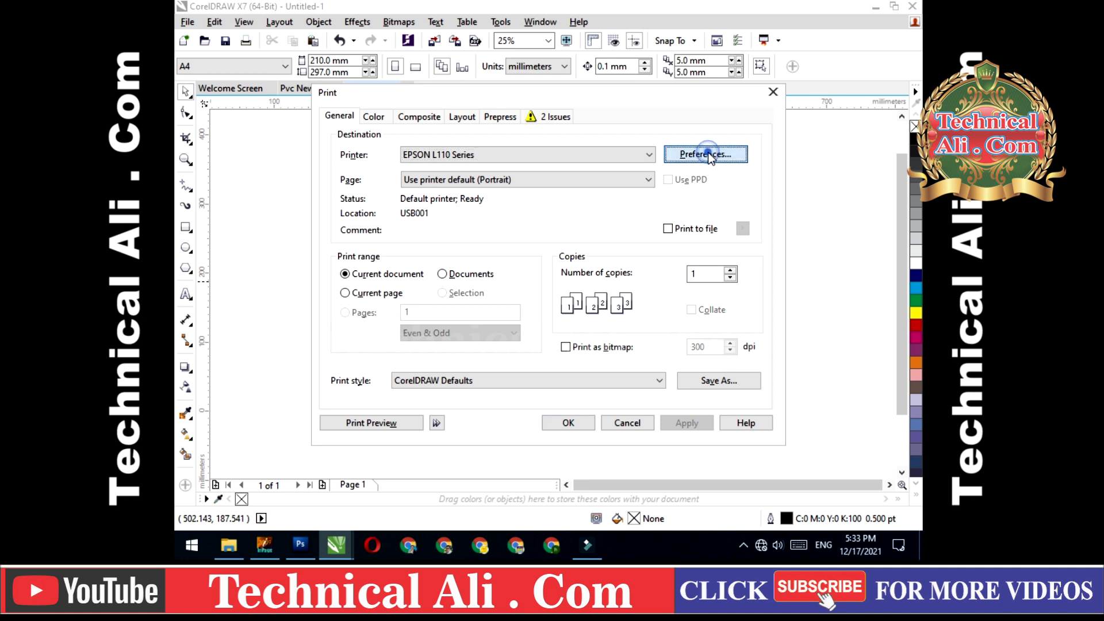
click(674, 198)
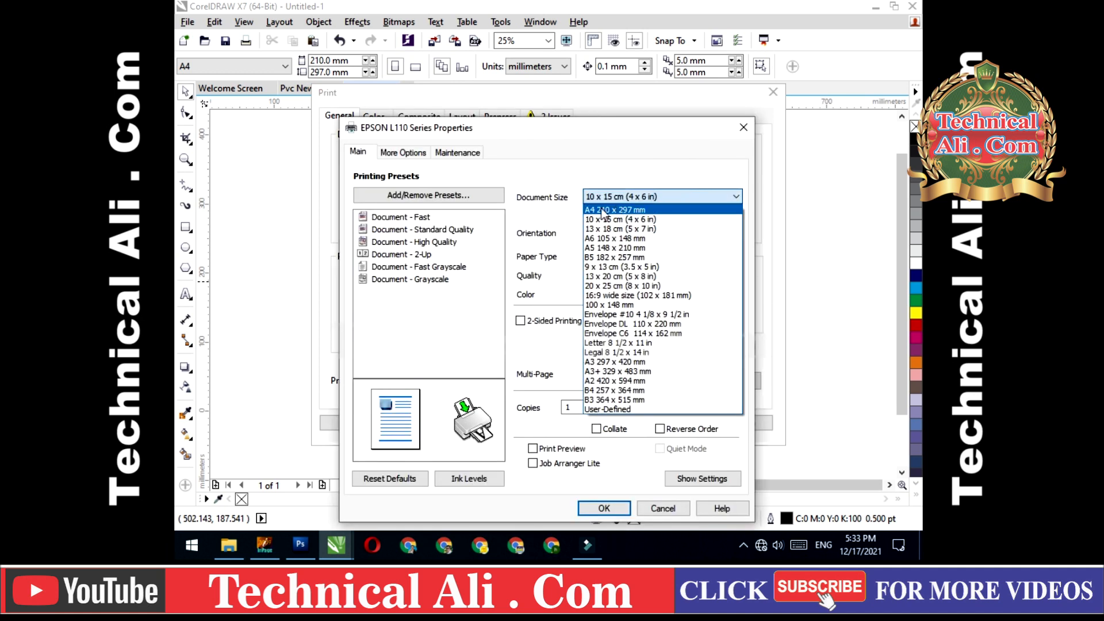
click(605, 211)
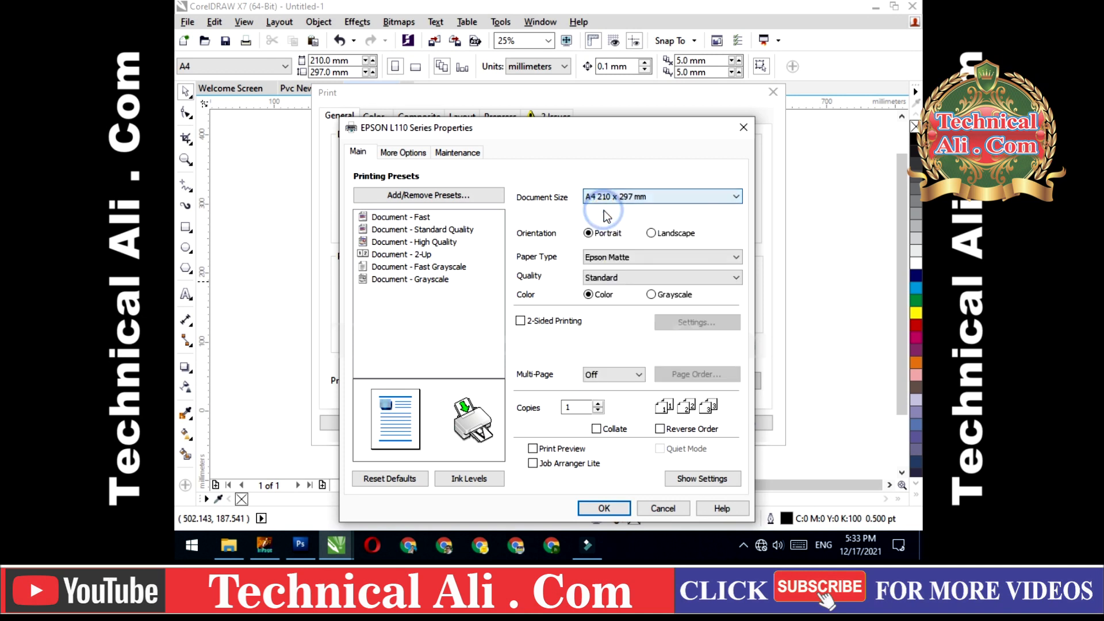
click(602, 509)
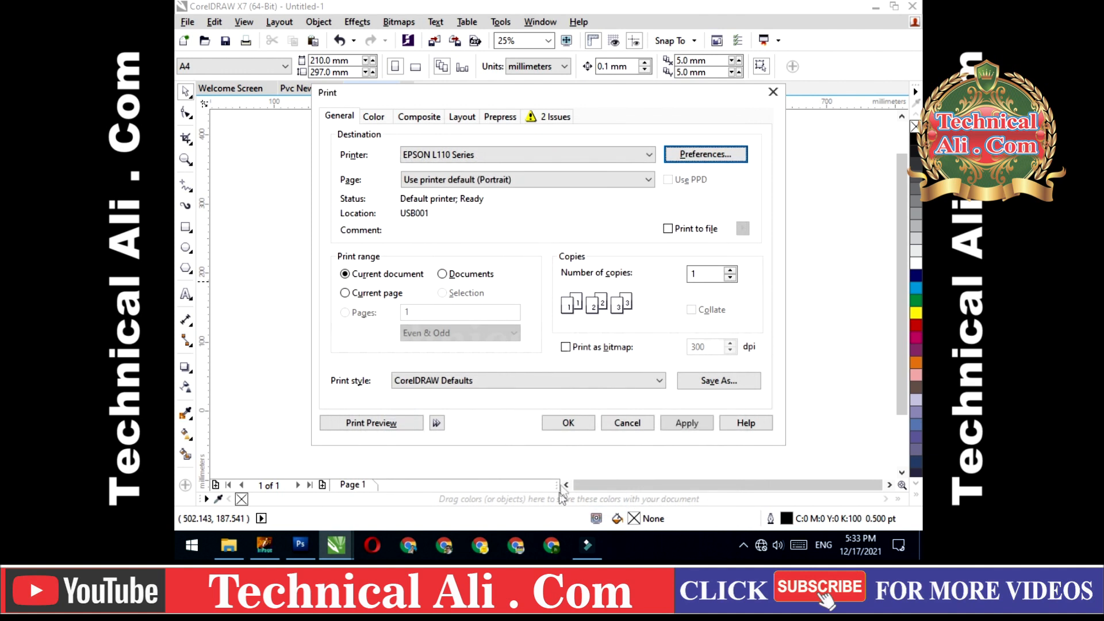
click(685, 424)
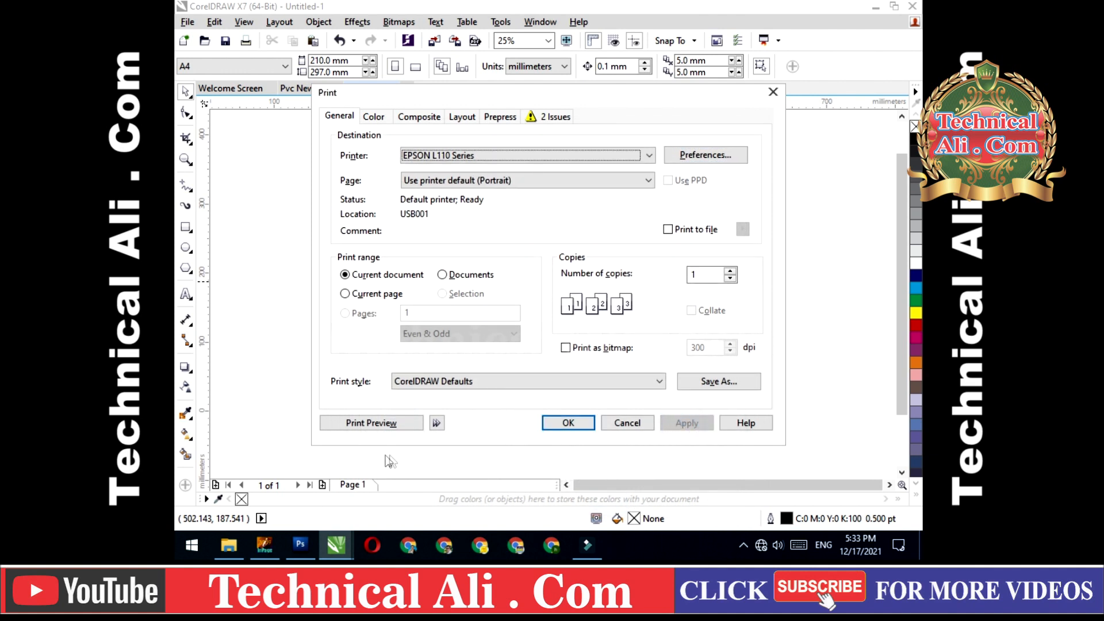
Step: Preview the card page and send it to the printer, dismissing the printer status window
click(364, 424)
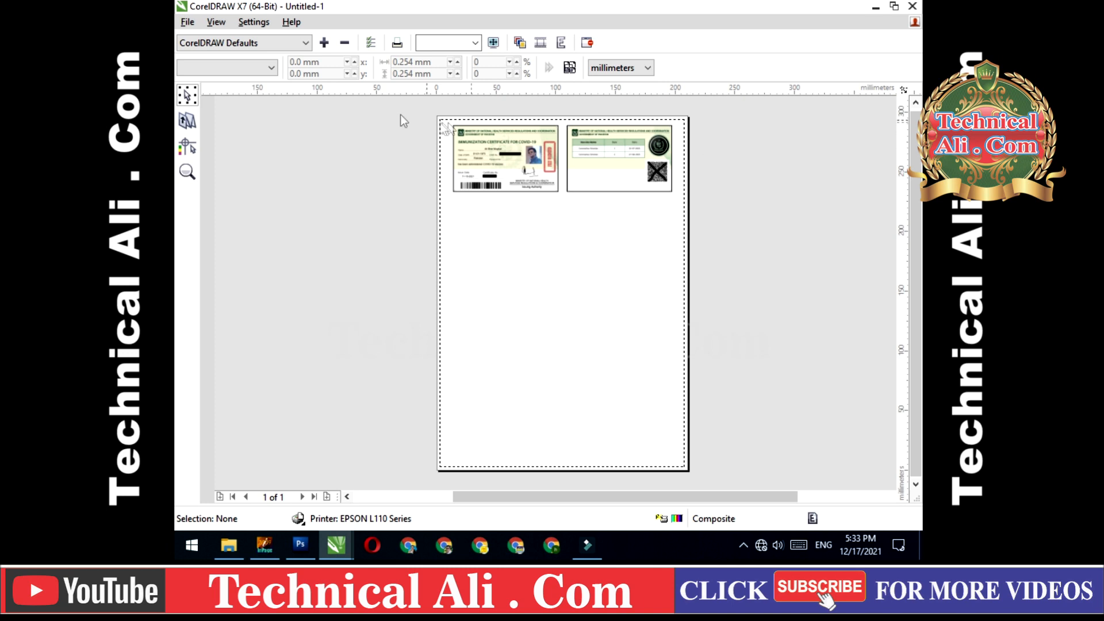
click(398, 44)
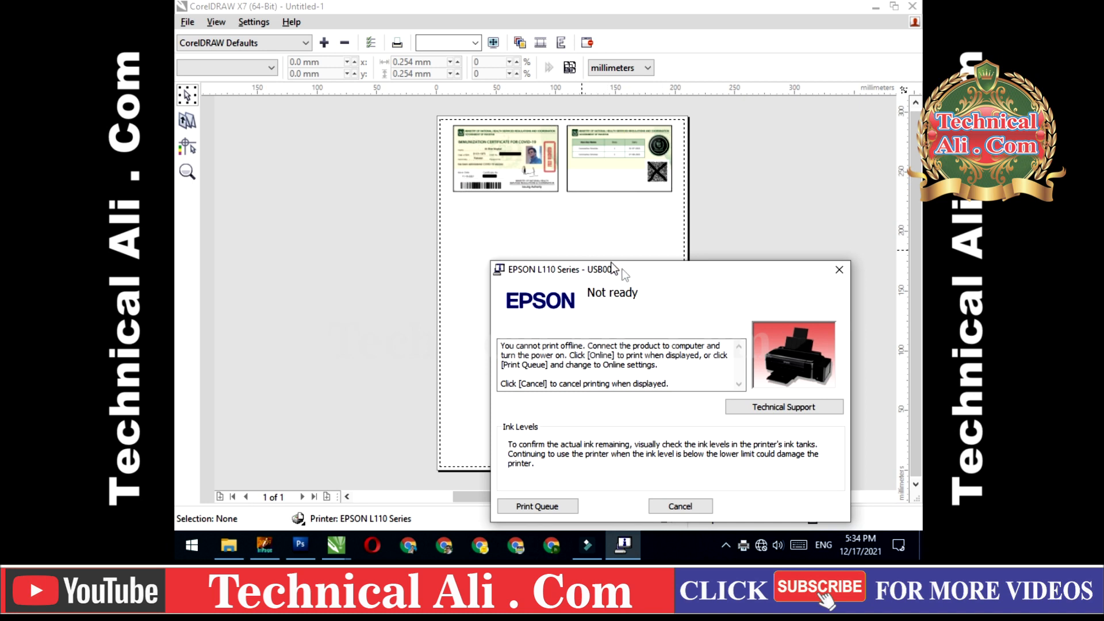
click(837, 277)
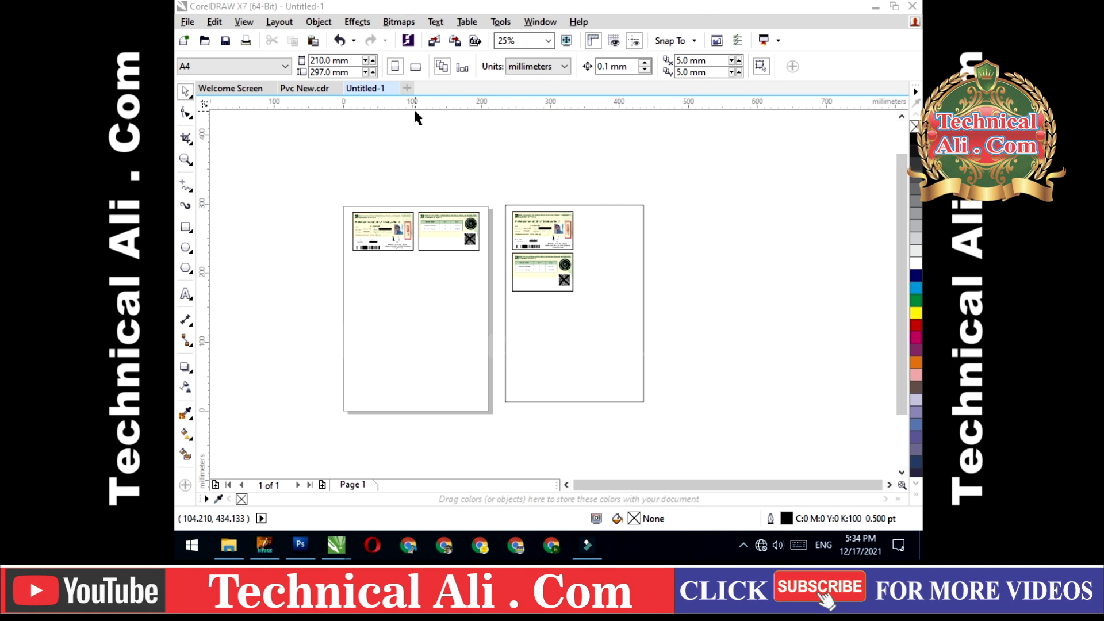
Step: Save the drawing to the Desktop as "corona card" in CDR format
click(349, 142)
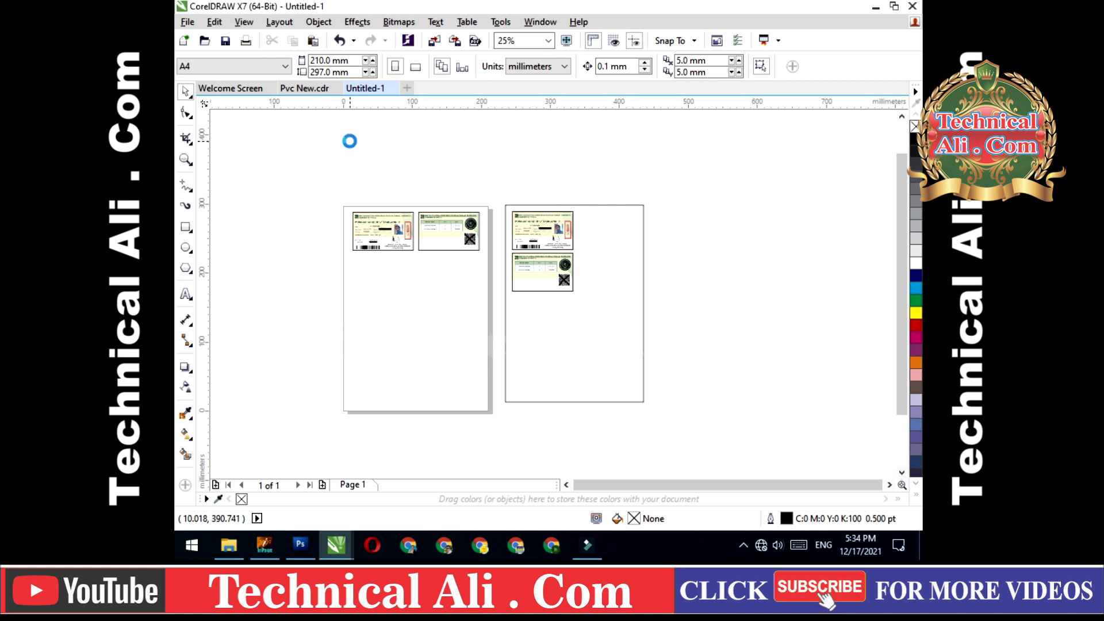
key(ctrl+s)
text(p)
key(BackSpace)
text(co)
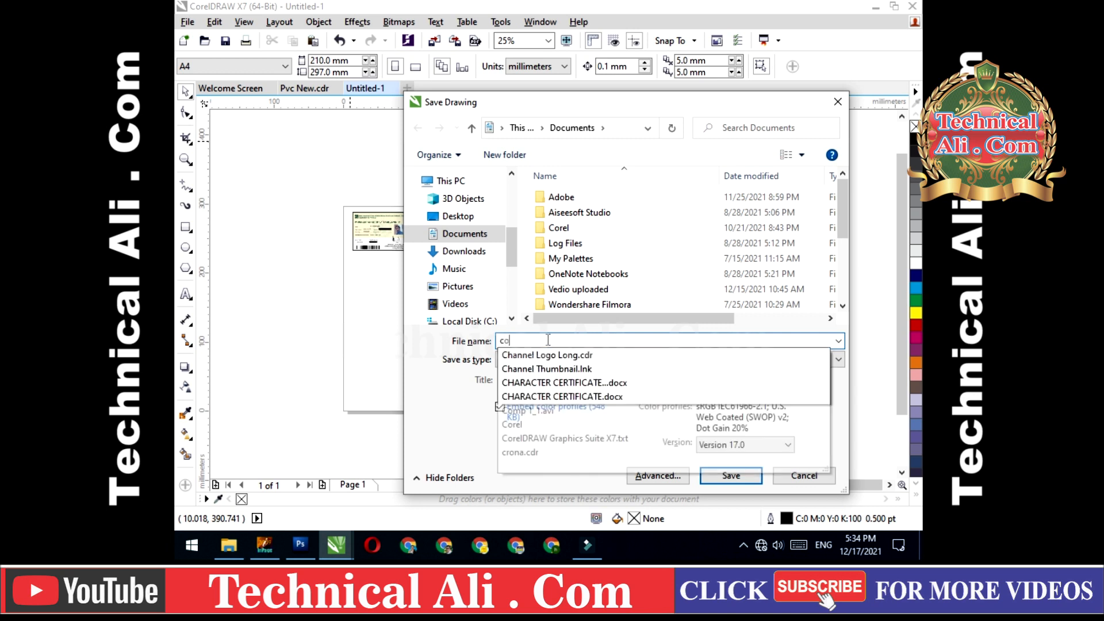
text(rona)
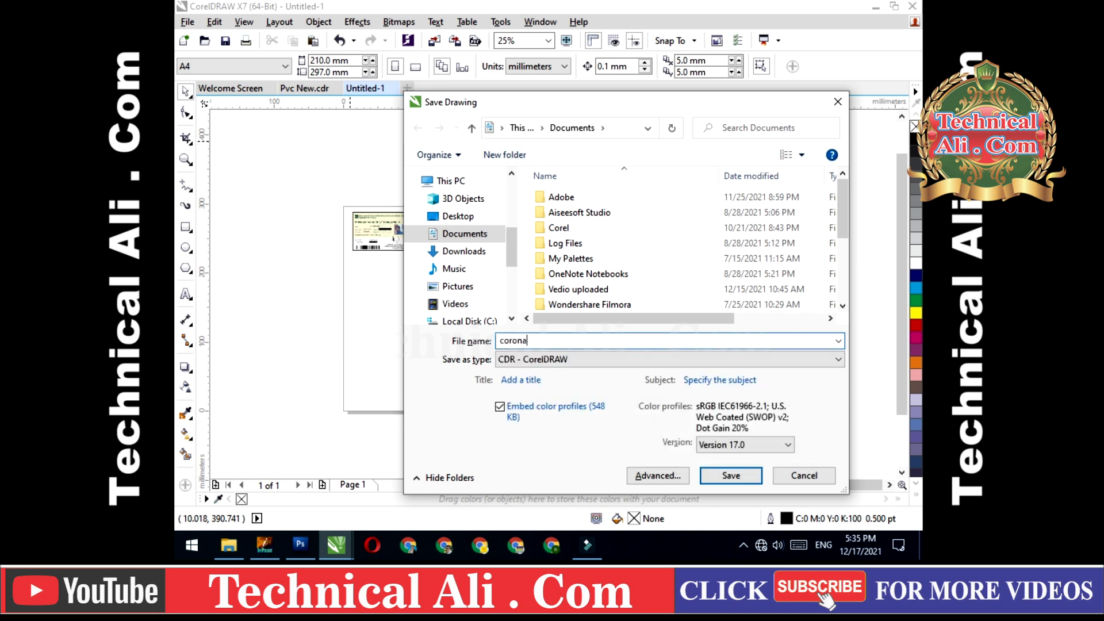
text( card)
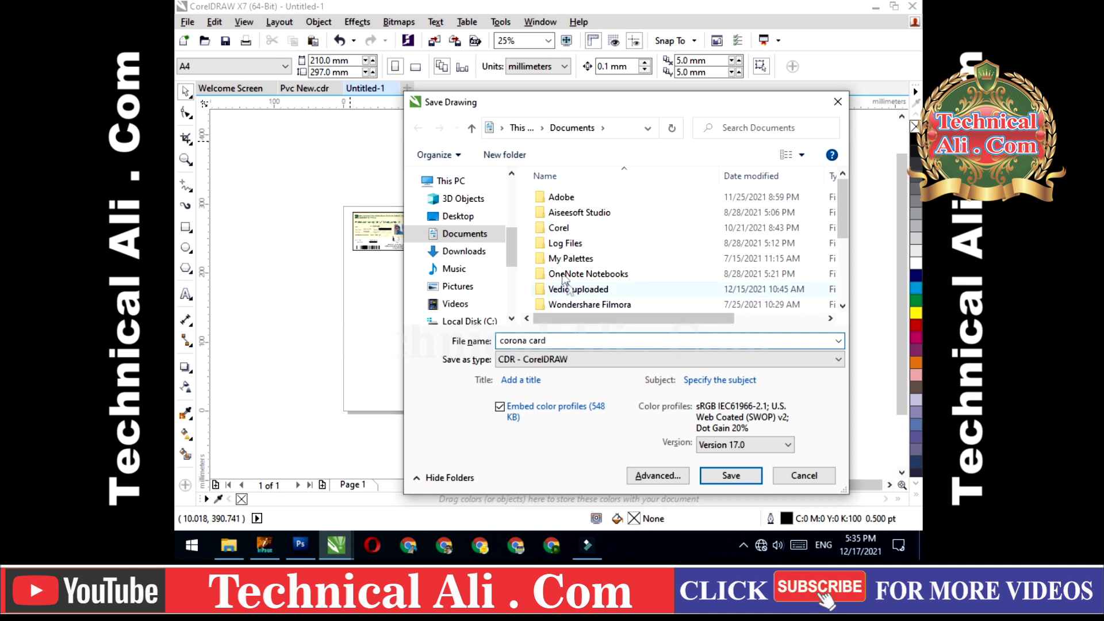
drag(513, 245, 513, 196)
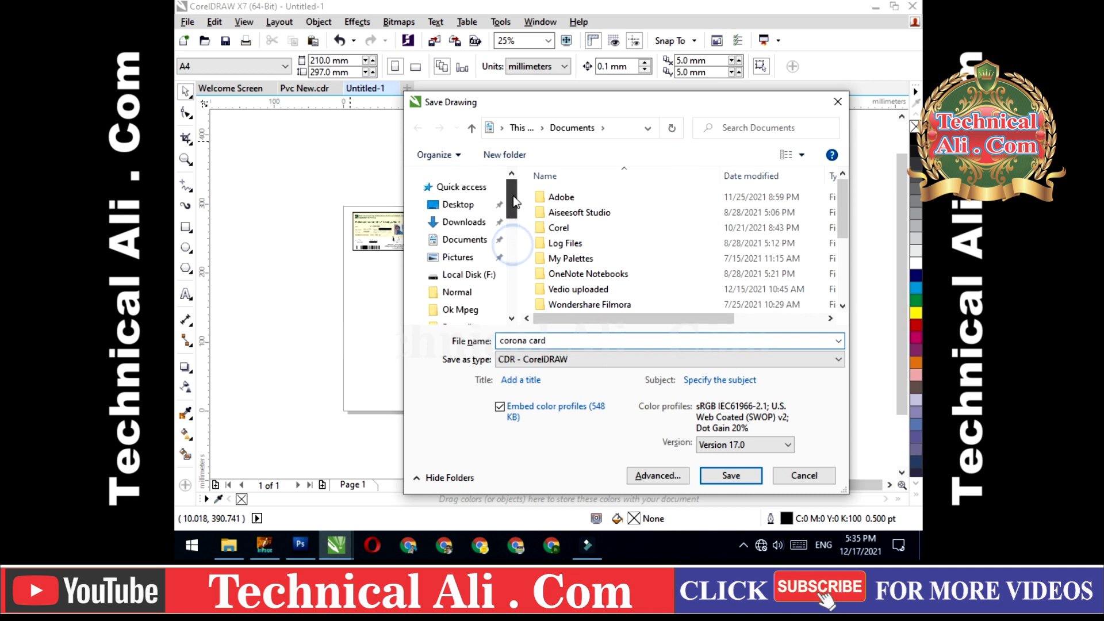
click(454, 207)
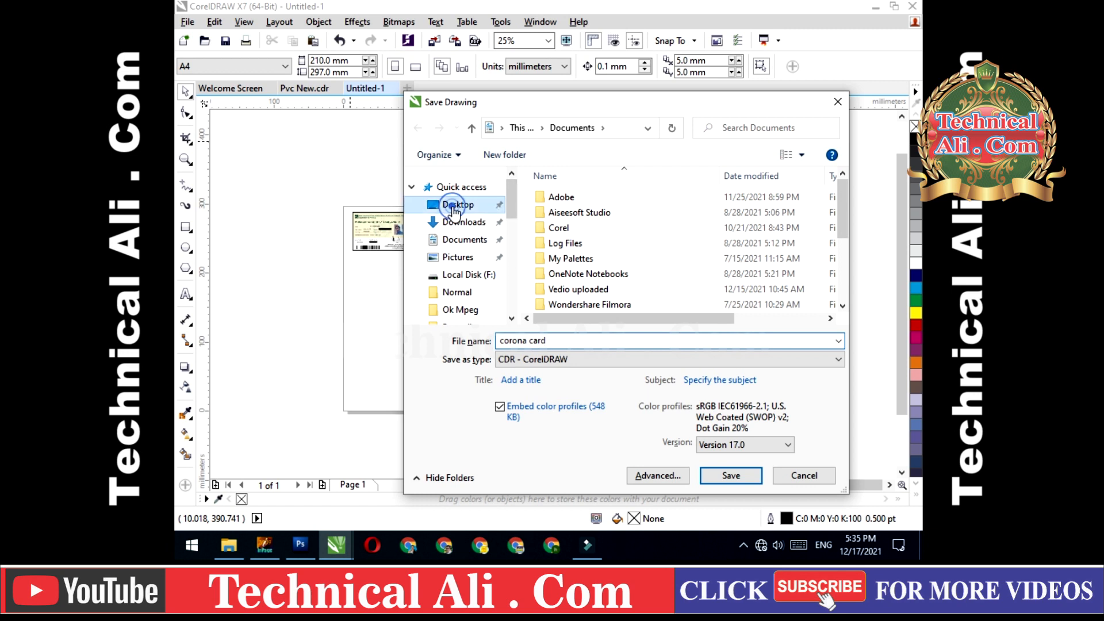
click(721, 478)
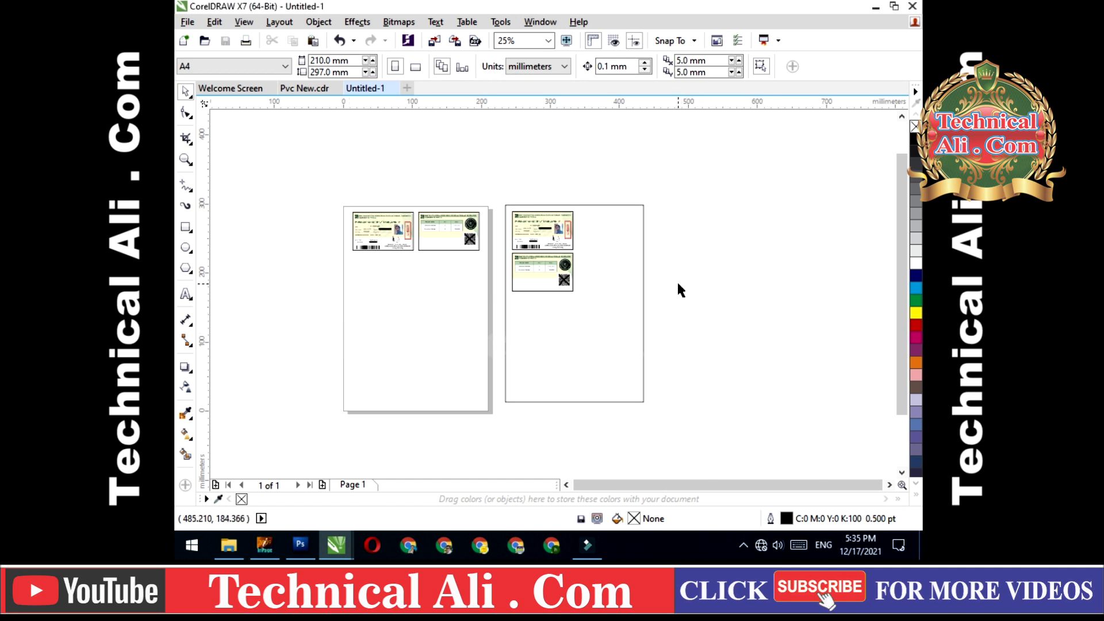
Step: Bring the certificate image from File Explorer into the drawing near the frame
key(F4)
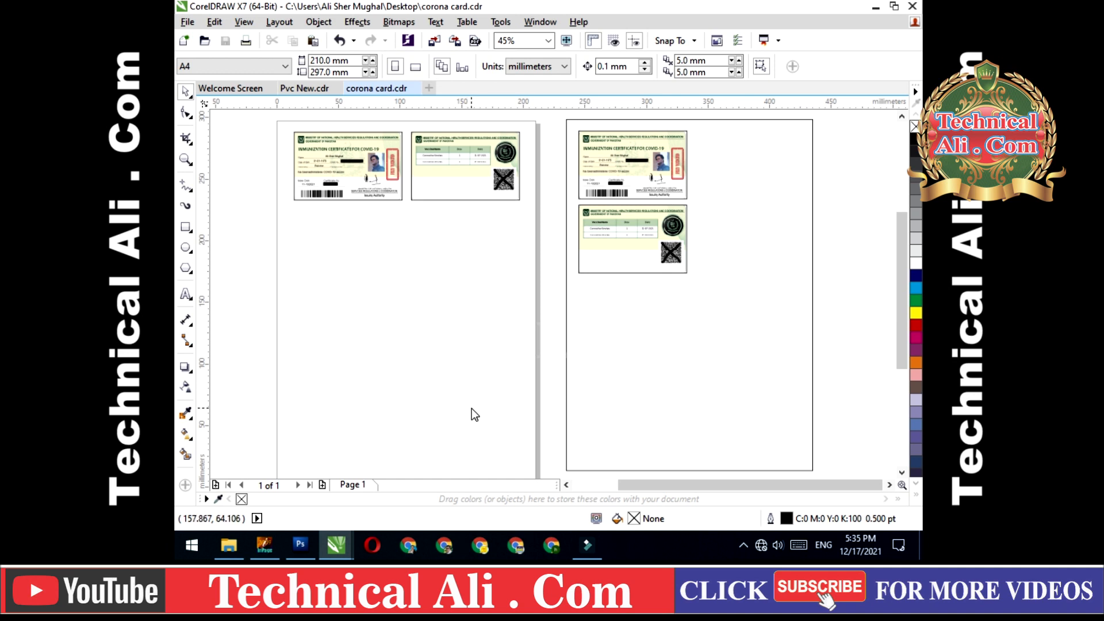
click(228, 546)
drag(372, 202, 840, 292)
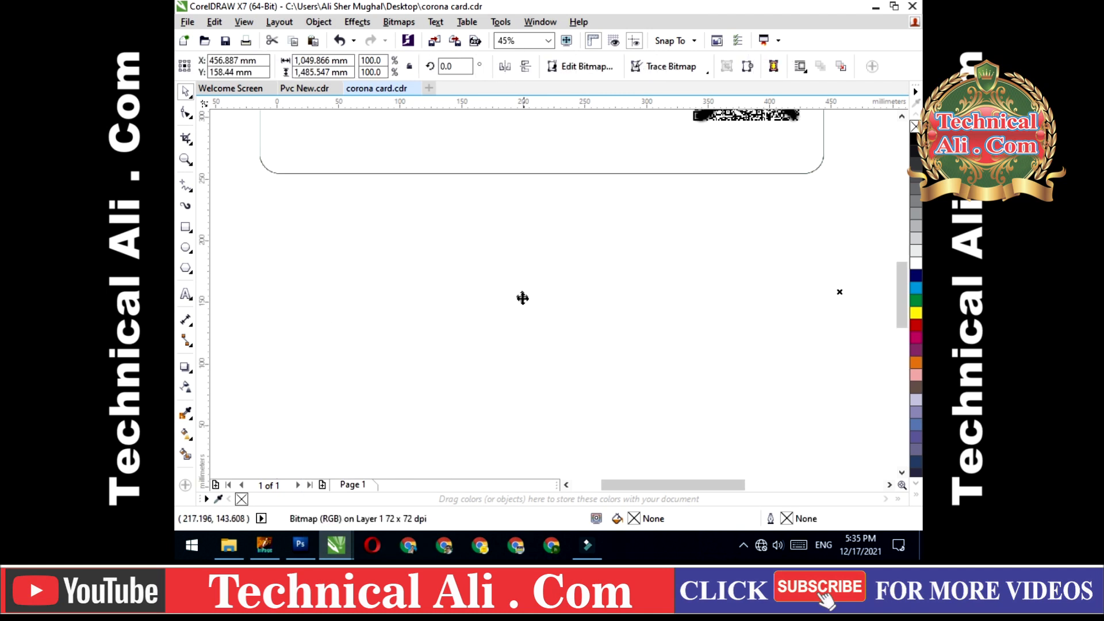
Step: Resize the imported certificate image to 200 mm wide and 285 mm high
double_click(312, 59)
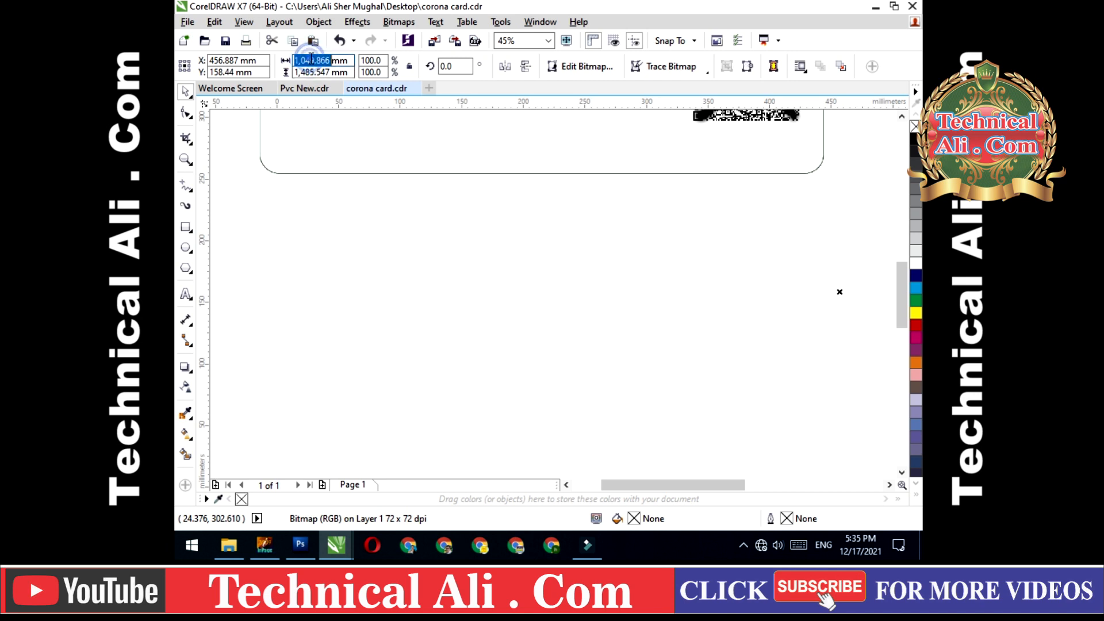
text(200)
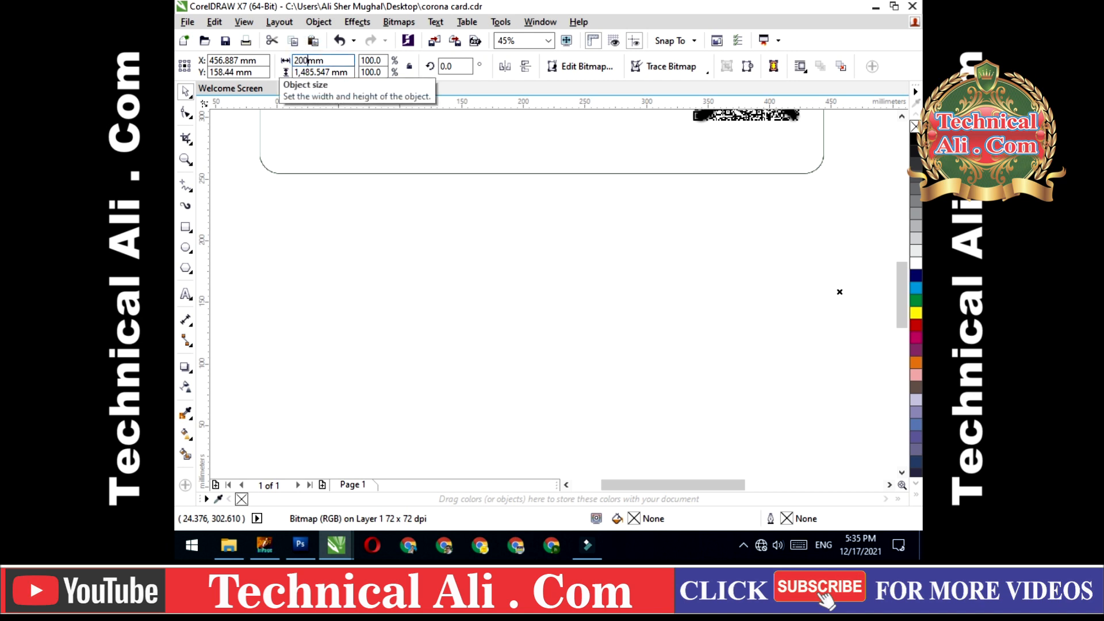
text(.0)
double_click(309, 72)
text(285)
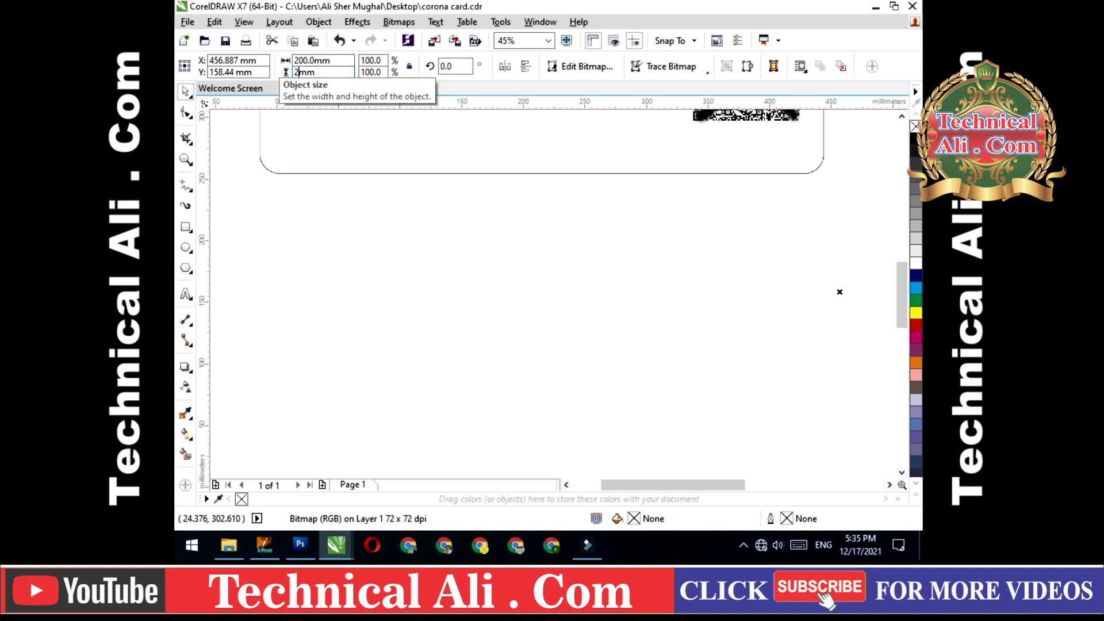
text(.0)
key(Return)
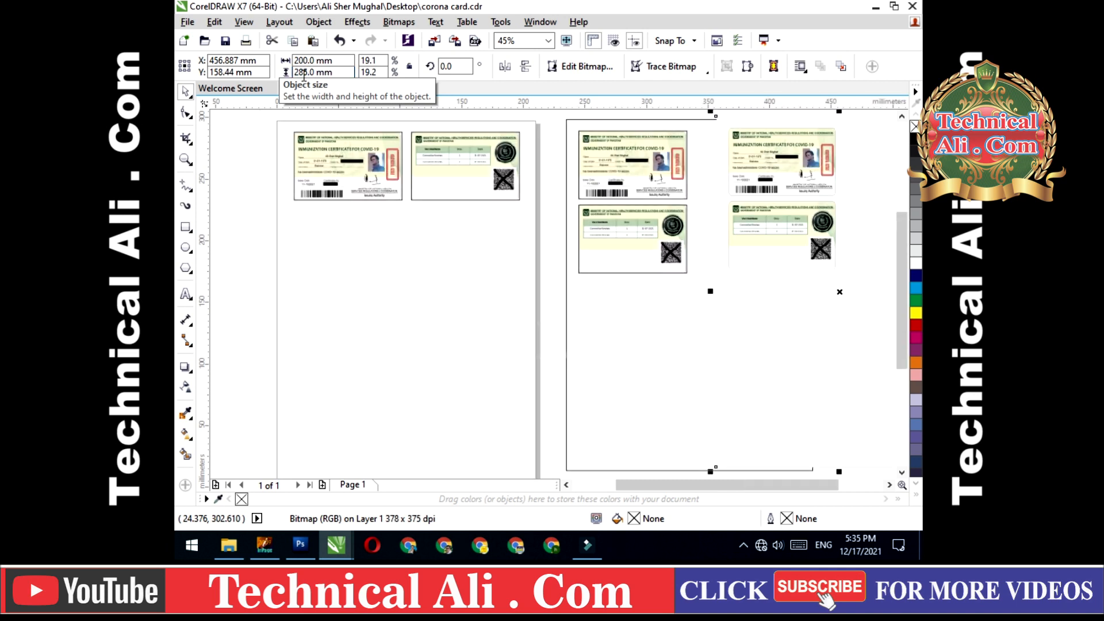
Step: Move the imported certificate image clear of the frame, select both, and align their tops and centers so the image covers the frame
scroll(251, 202, down, 2)
drag(586, 253, 670, 259)
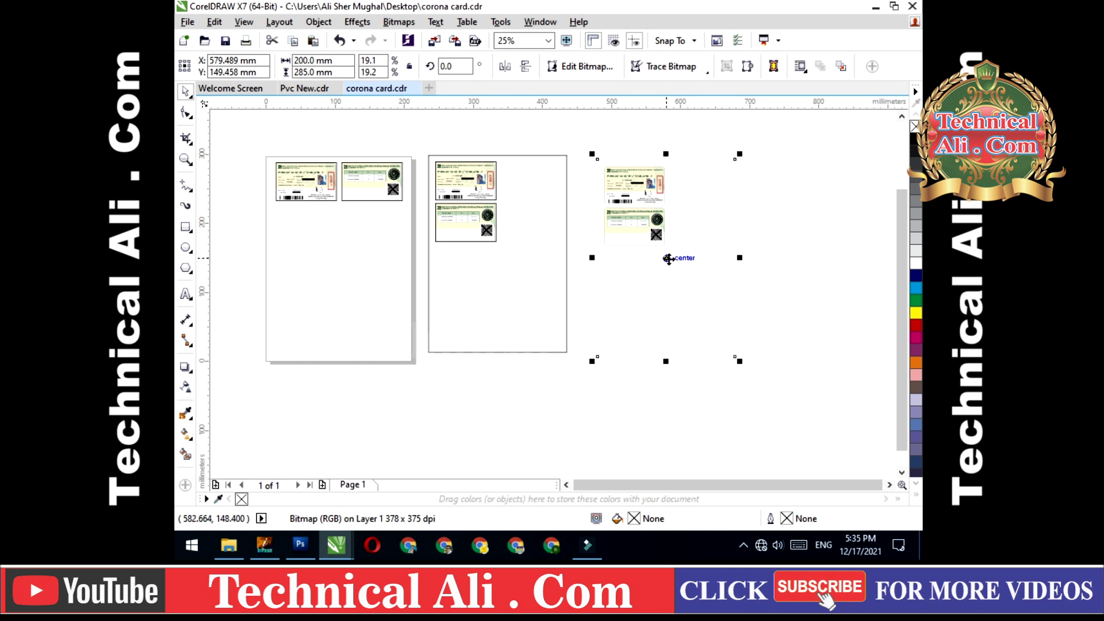
shift+click(551, 315)
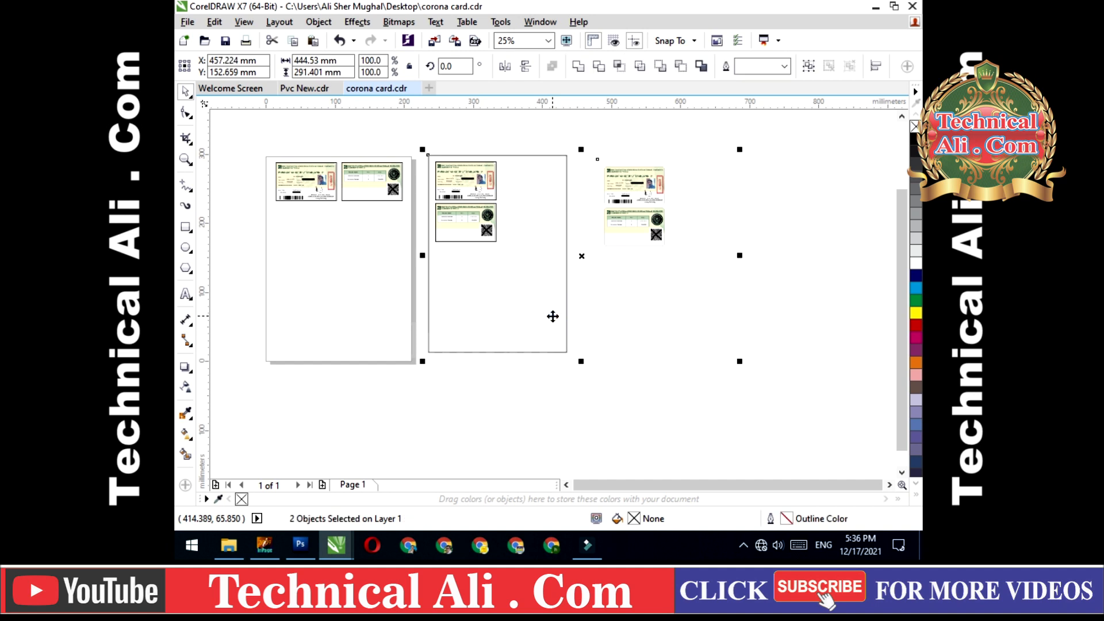
key(t)
key(c)
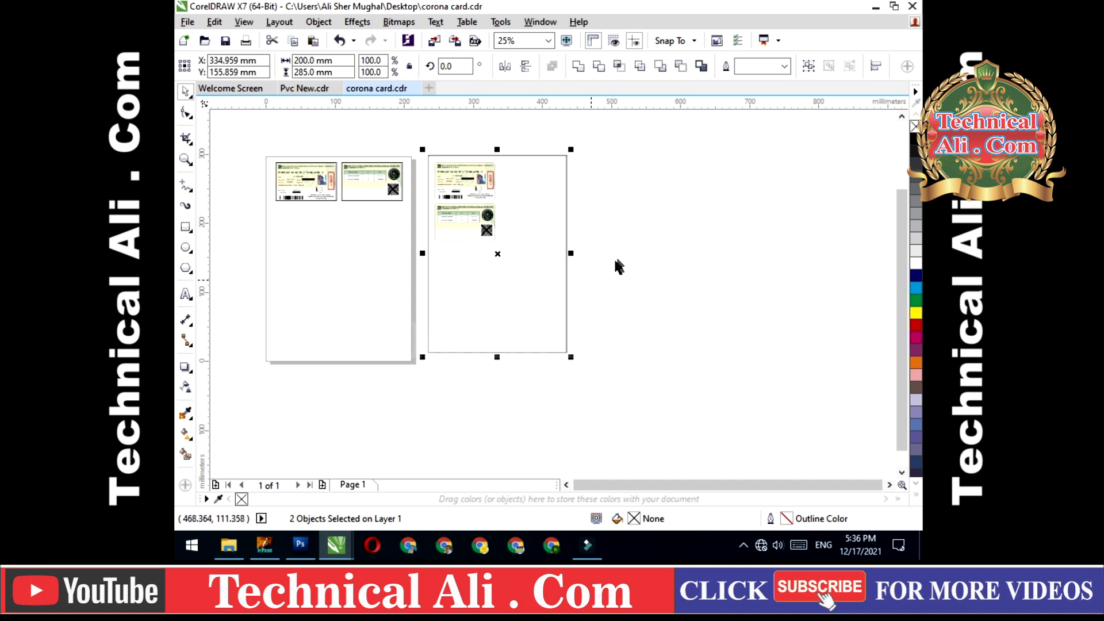
Step: Remove the imported certificate image lying over the frame, leaving the frame and its two cards in place
click(630, 241)
click(520, 265)
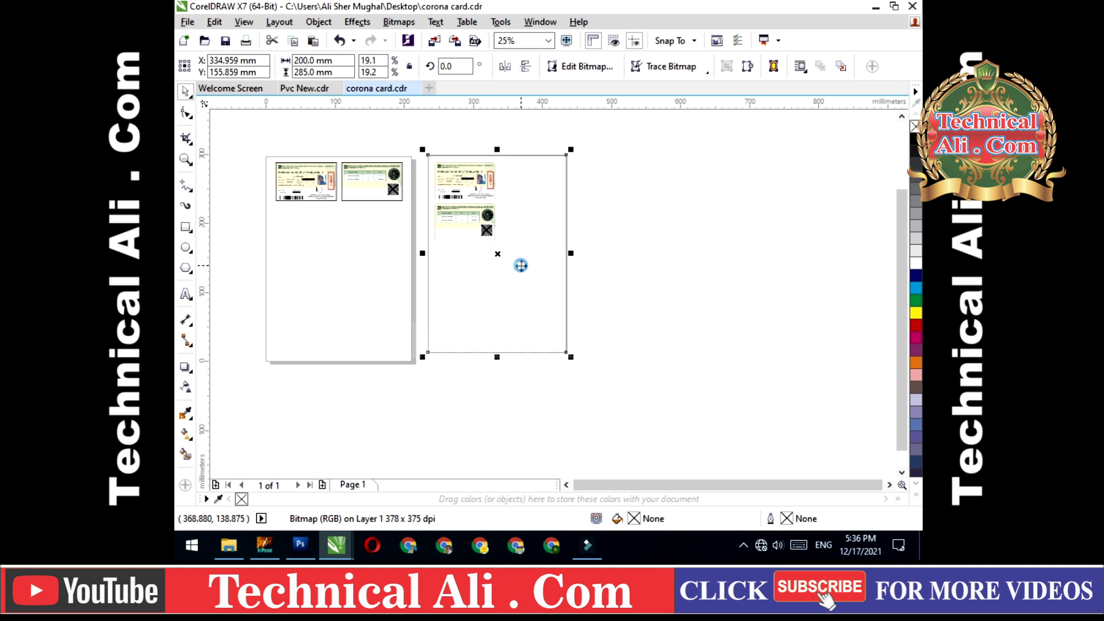
key(Escape)
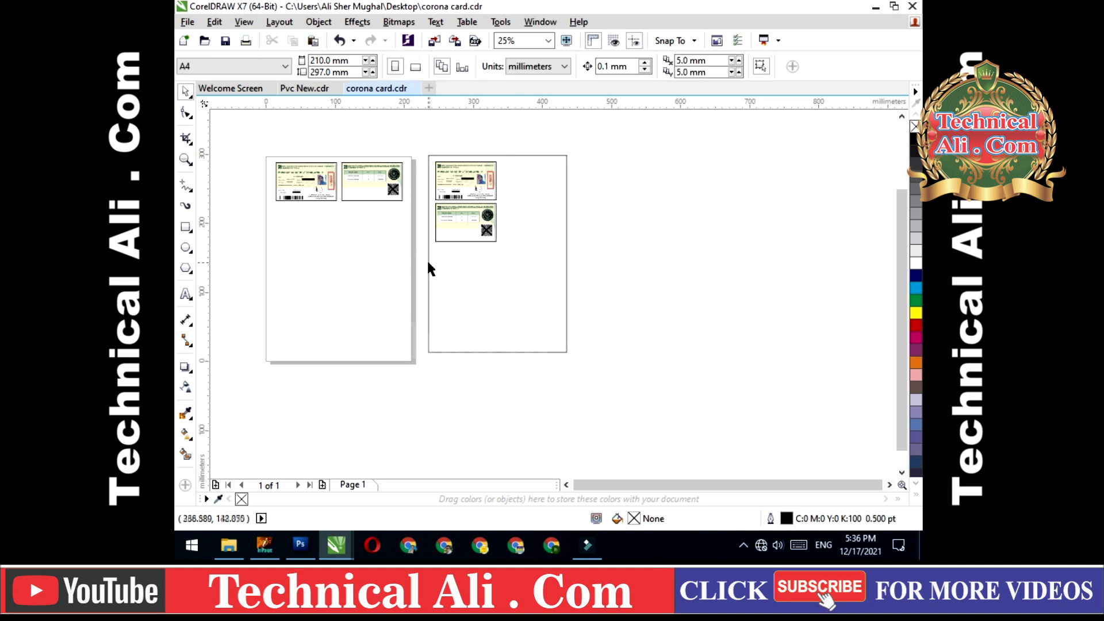
Step: Open the PowerClip of the frame's front card, try deleting the image inside, and restore it before finishing the edit
click(475, 180)
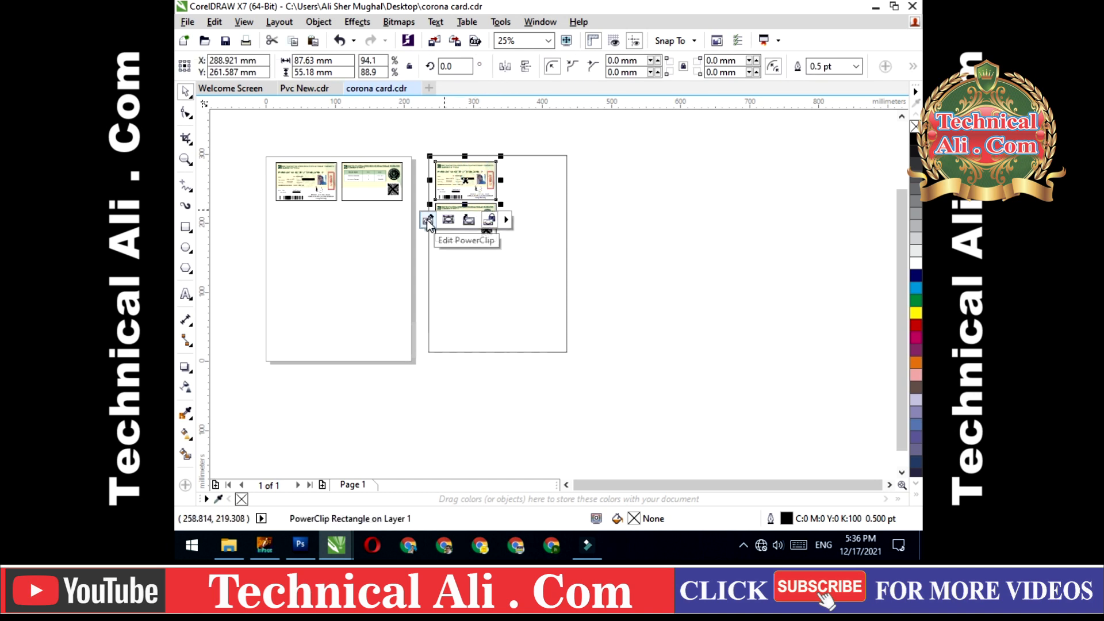
click(427, 219)
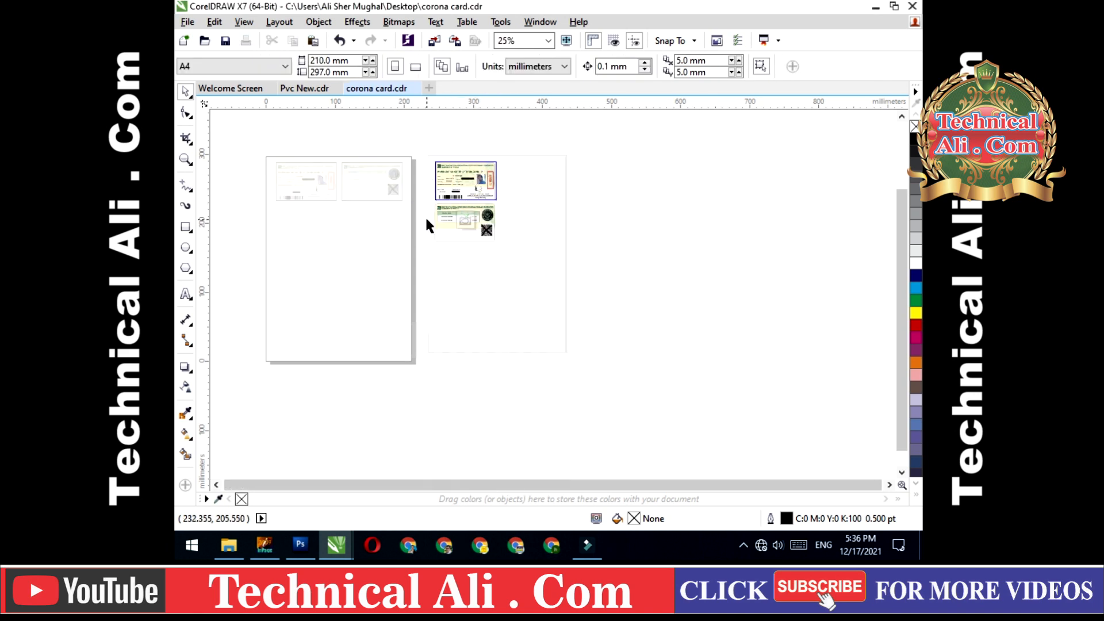
click(513, 191)
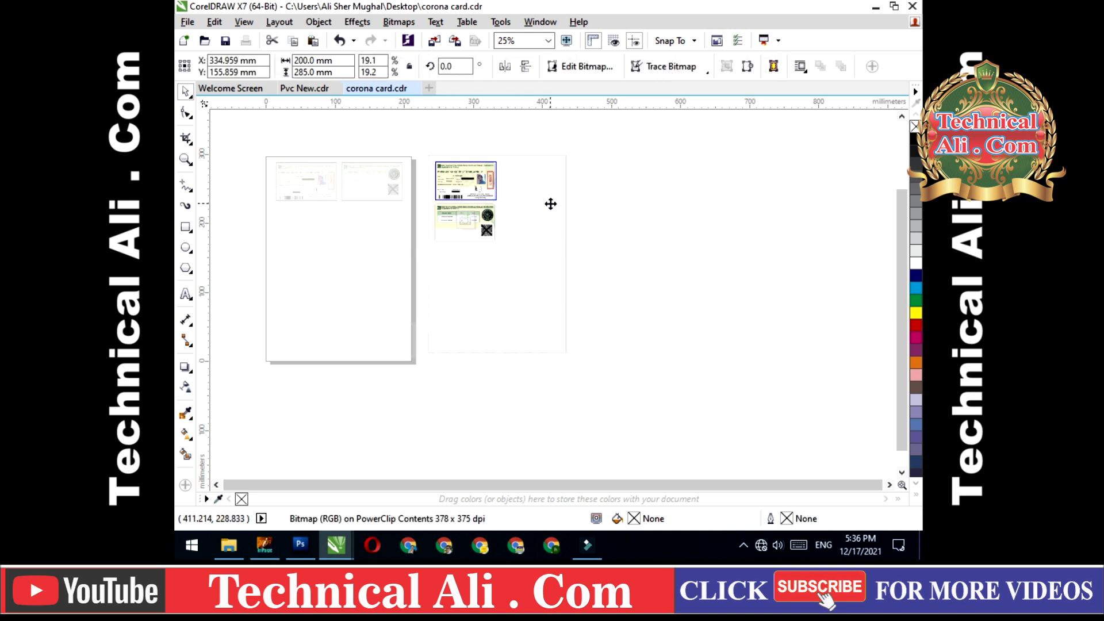
key(Delete)
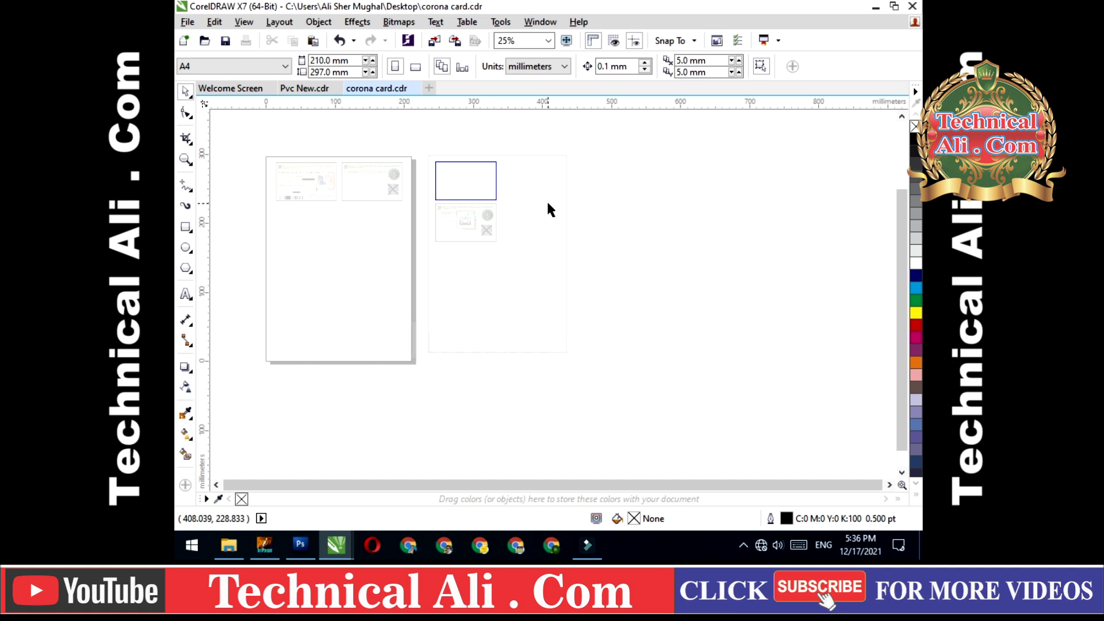
key(ctrl+z)
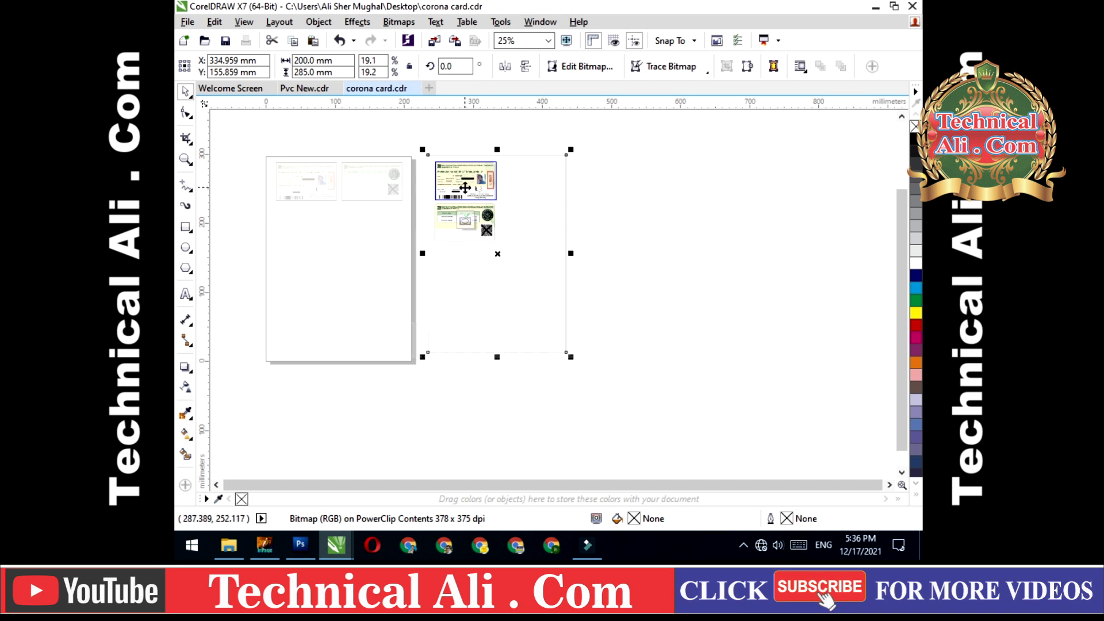
click(467, 220)
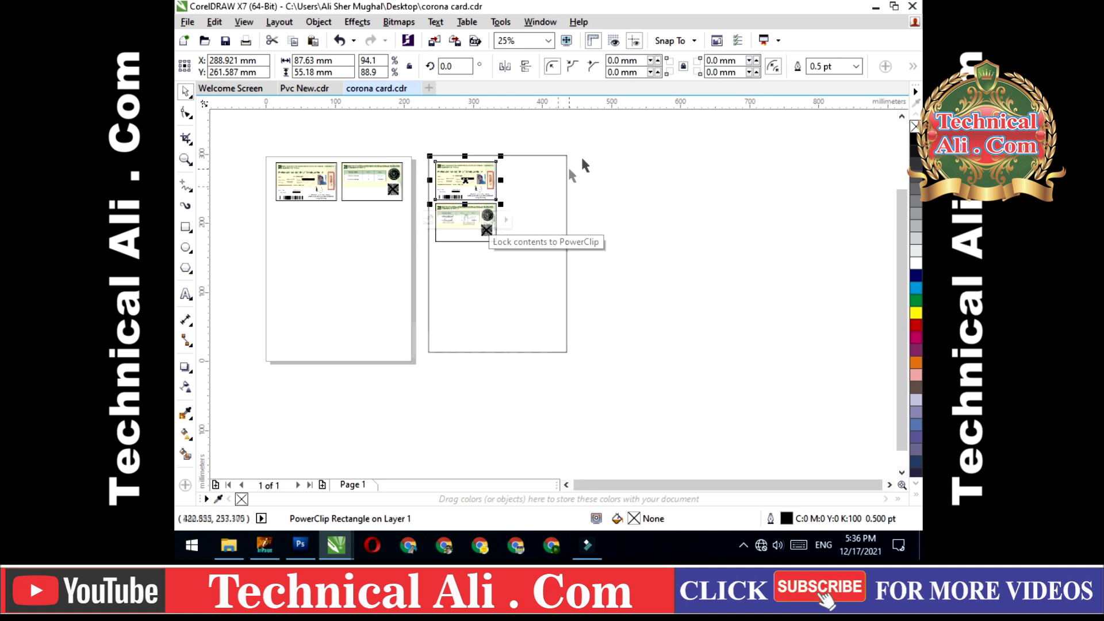
click(630, 242)
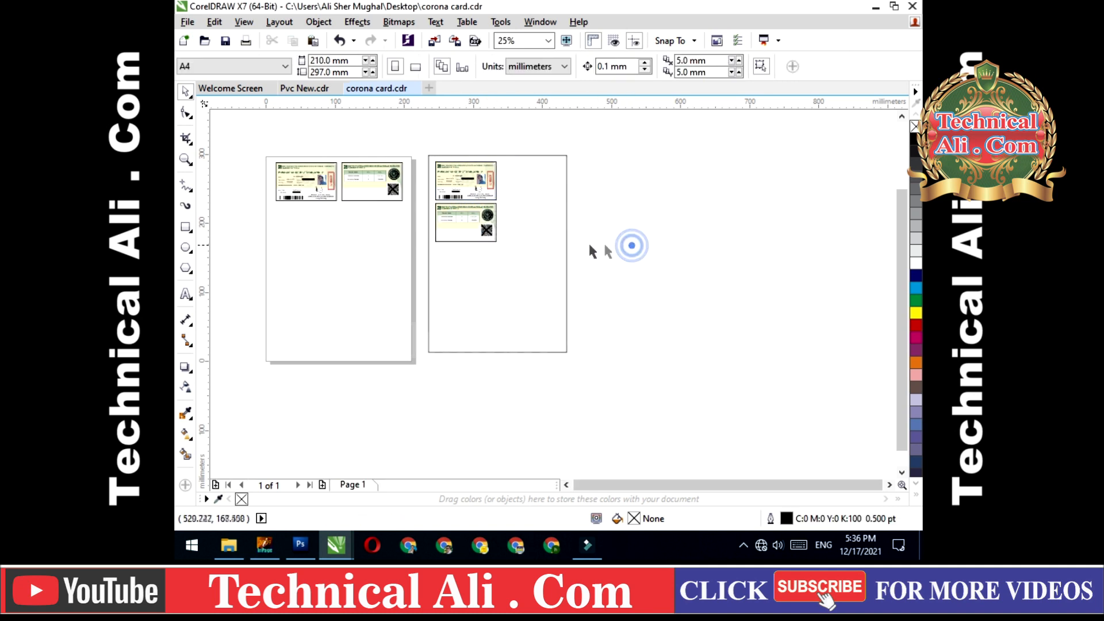
Step: Open the PowerClip of the frame's back card, try deleting its image contents, and restore them before finishing the edit
click(470, 223)
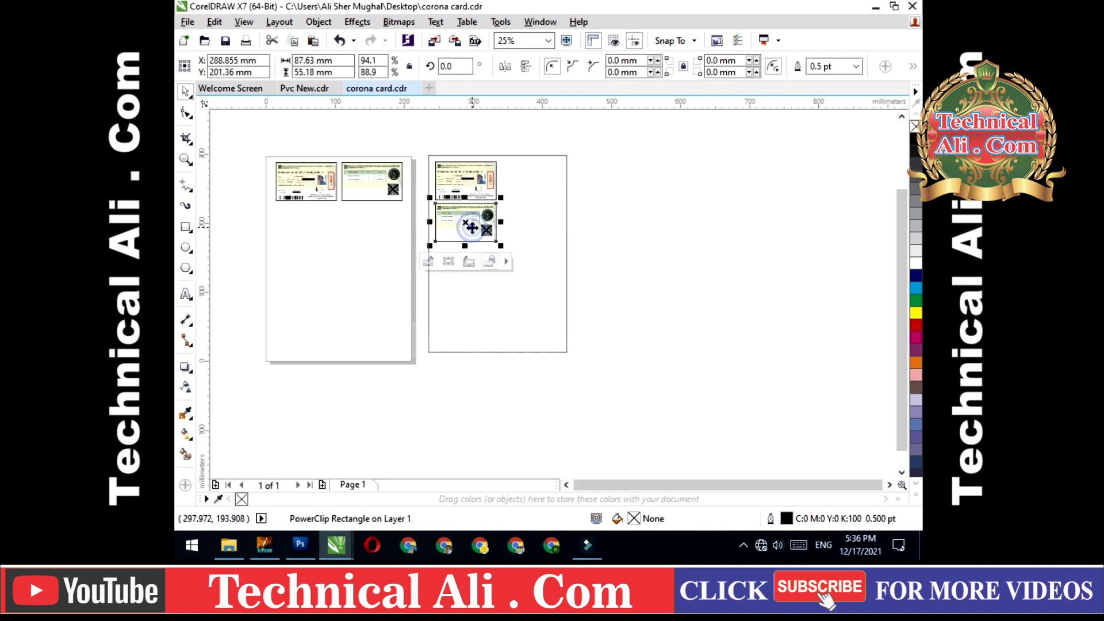
click(428, 262)
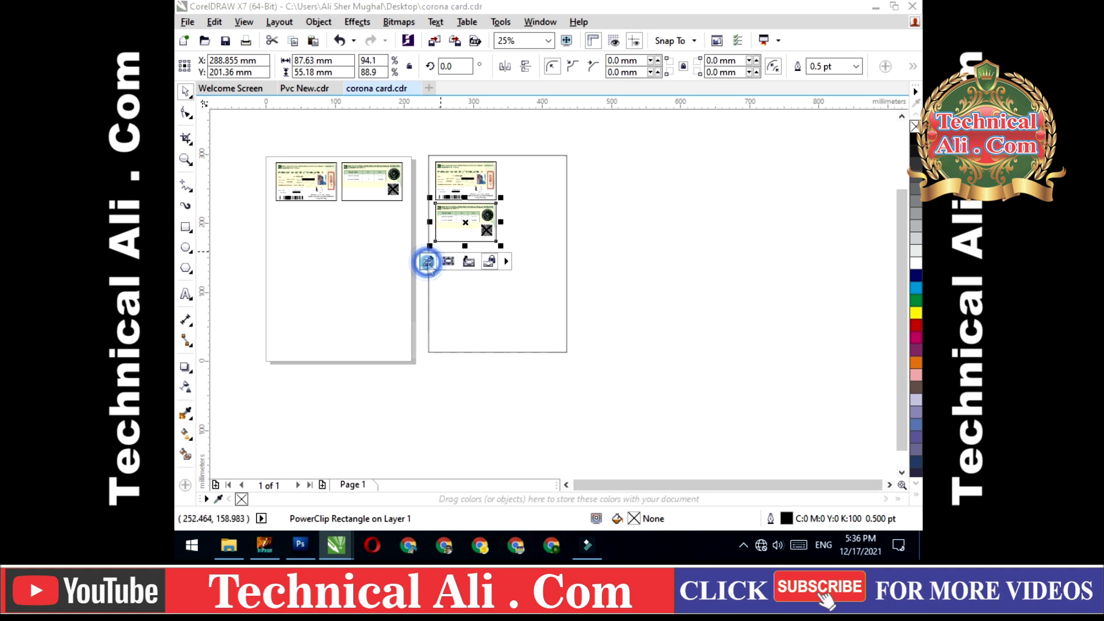
click(535, 221)
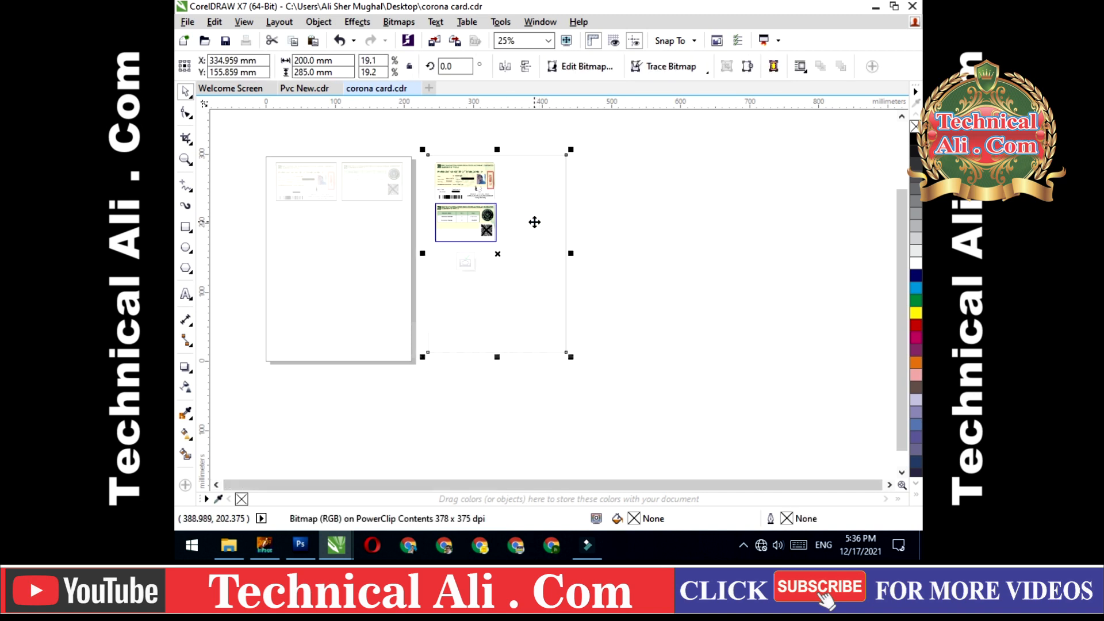
key(Delete)
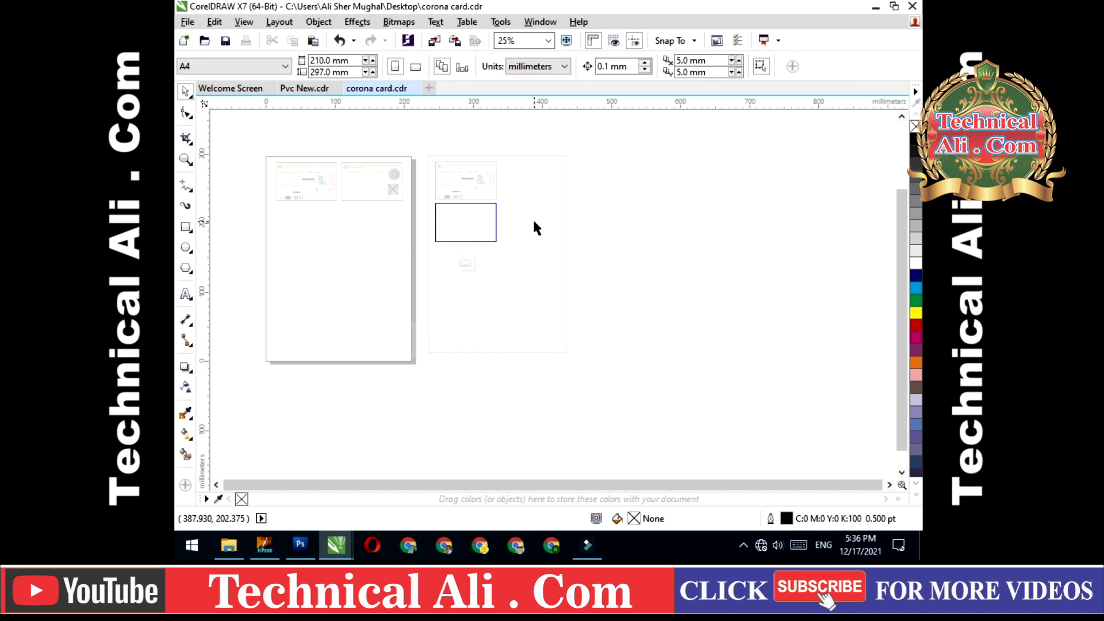
key(ctrl+z)
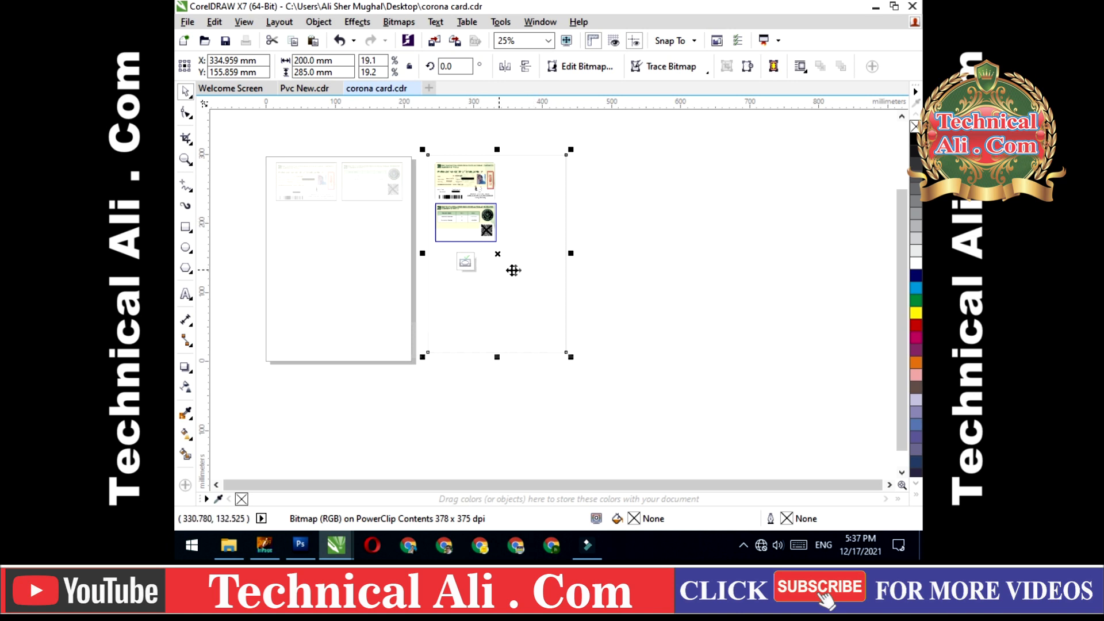
click(466, 264)
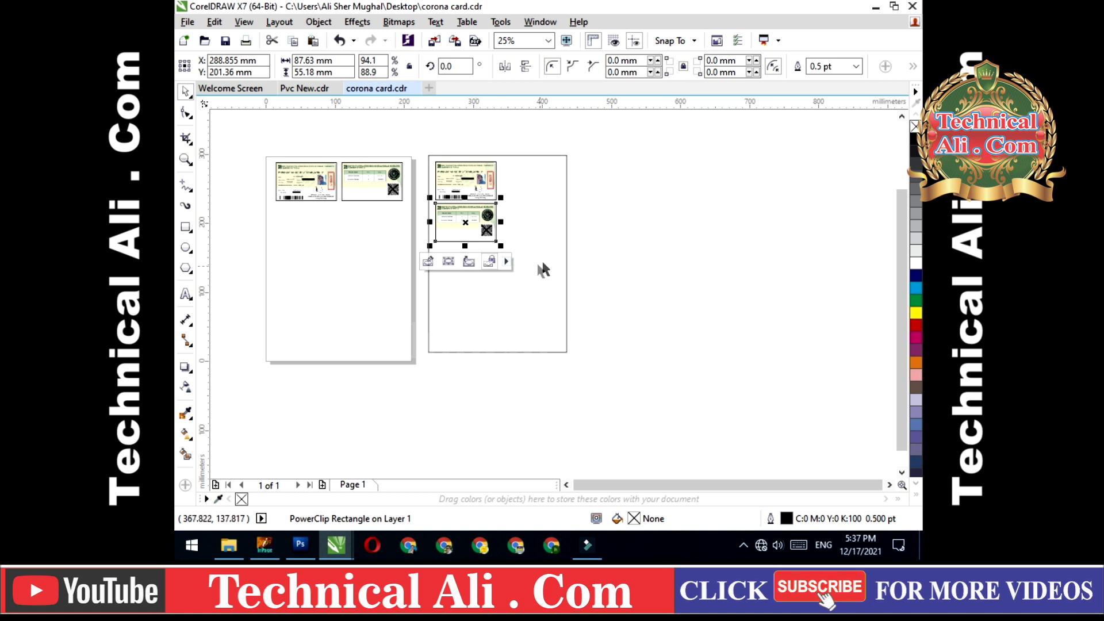
click(591, 229)
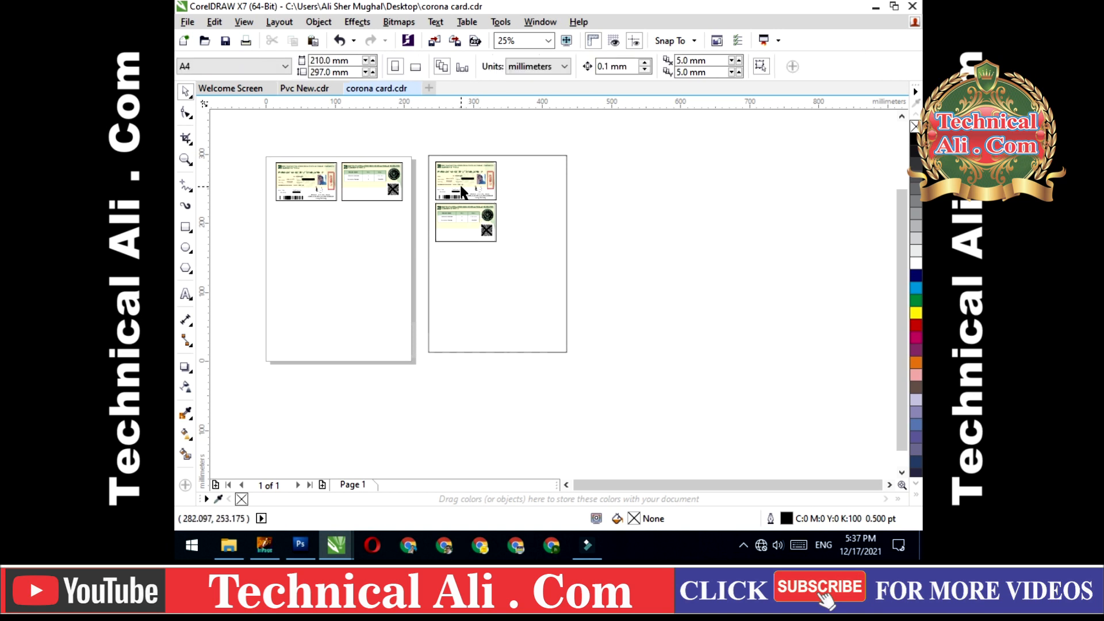
Step: Select the front and back cards in the frame and place a copy of both beside the A4 page, opposite the frame
drag(419, 138, 516, 267)
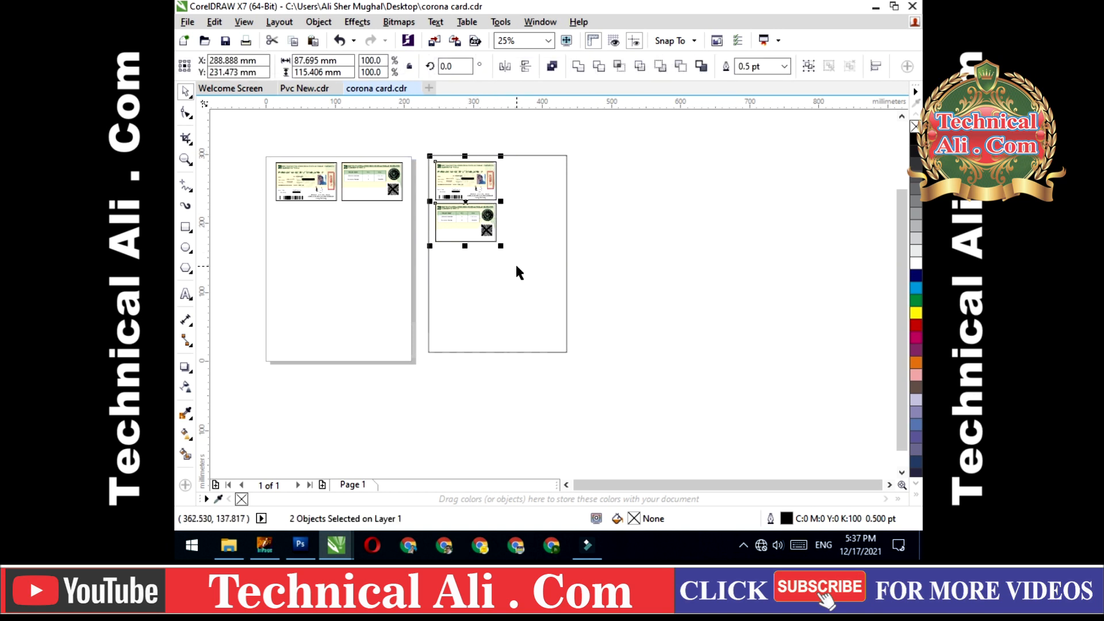
drag(463, 204, 228, 202)
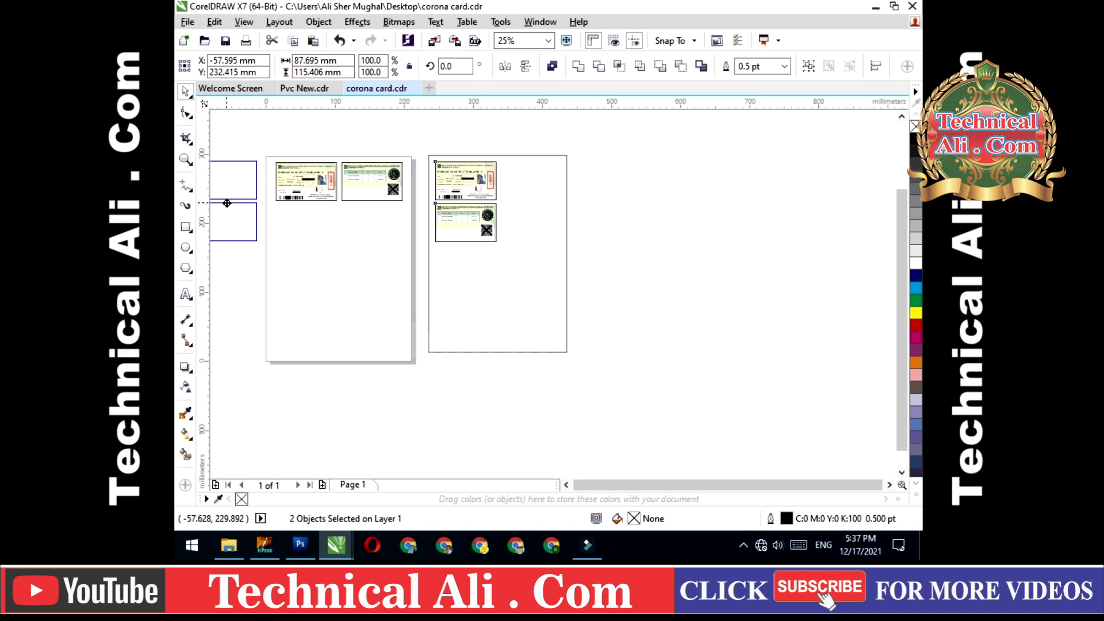
drag(228, 203, 227, 203)
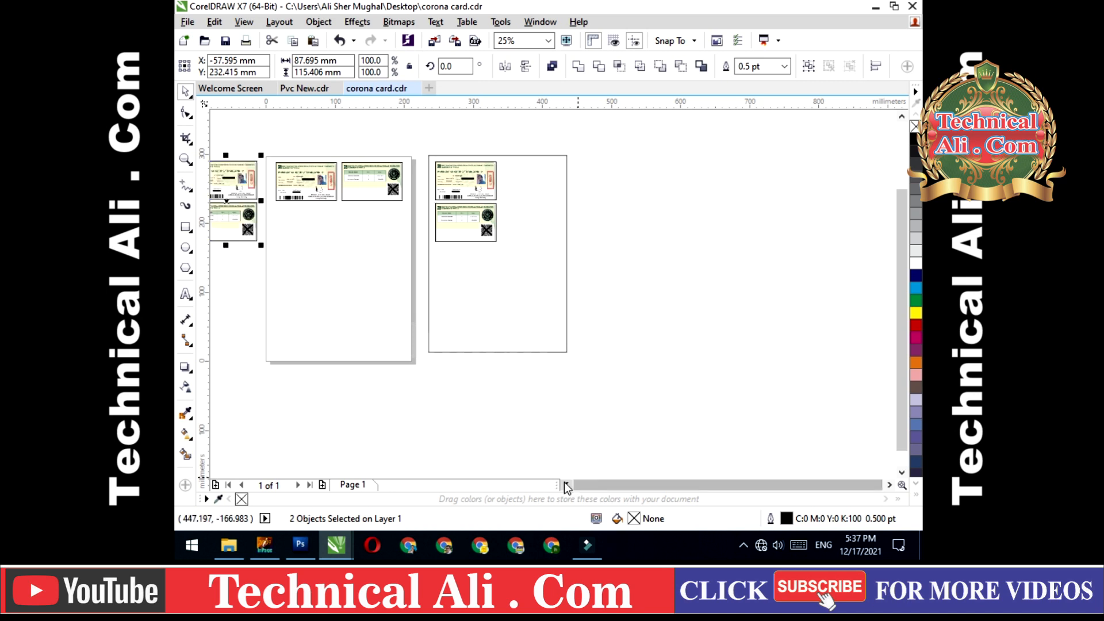
click(566, 484)
click(363, 376)
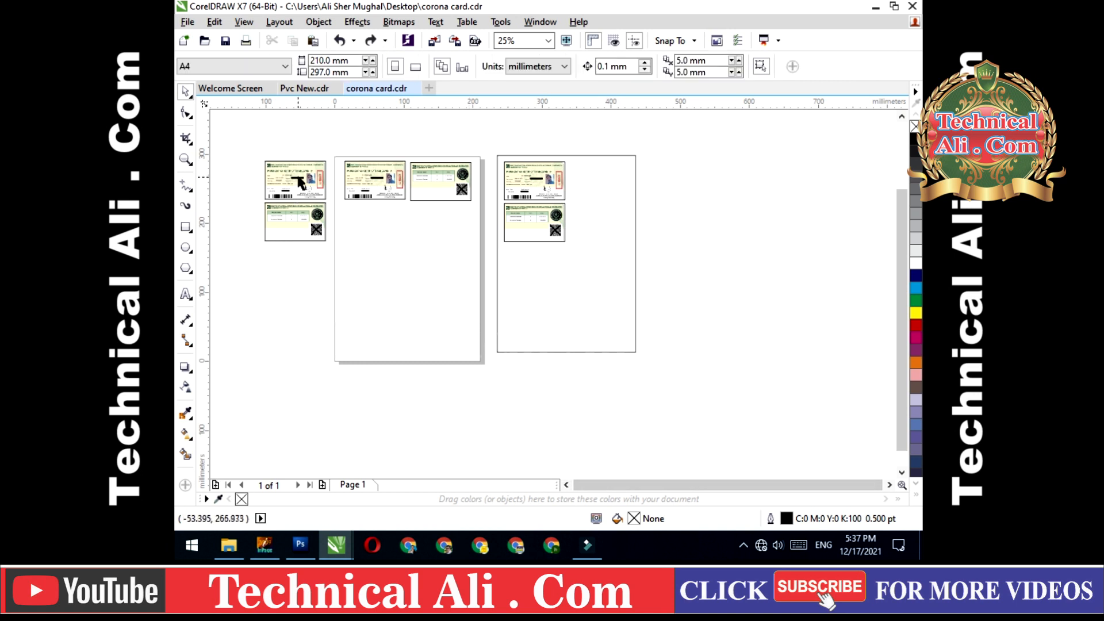
Step: Align the copied front card over the page's front card and the copied back card over the page's back card
click(294, 178)
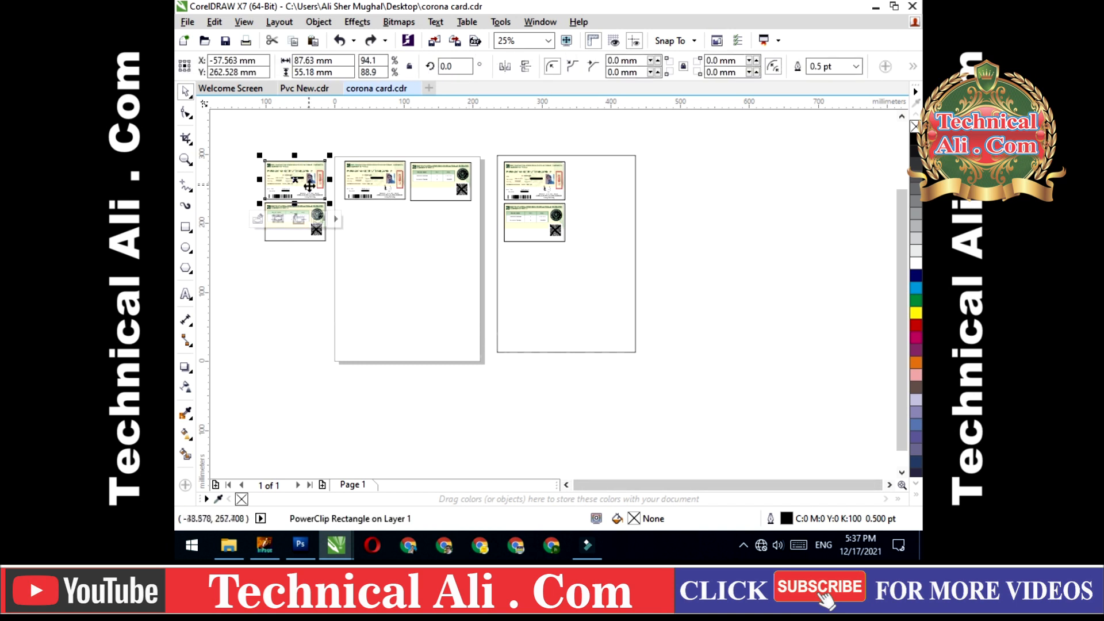
shift+click(378, 183)
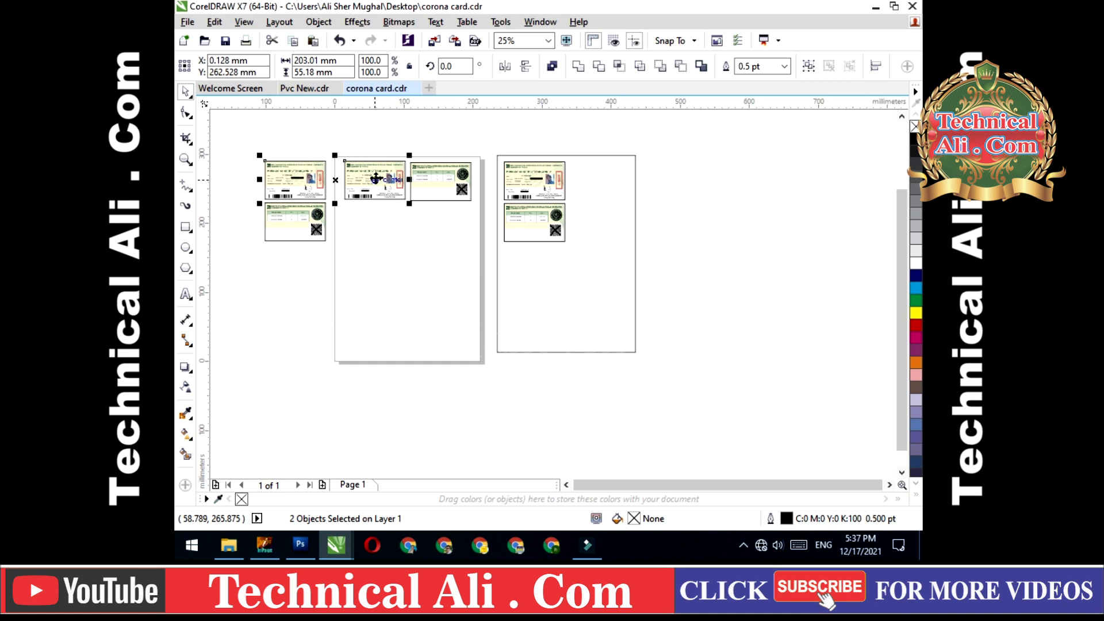
key(r)
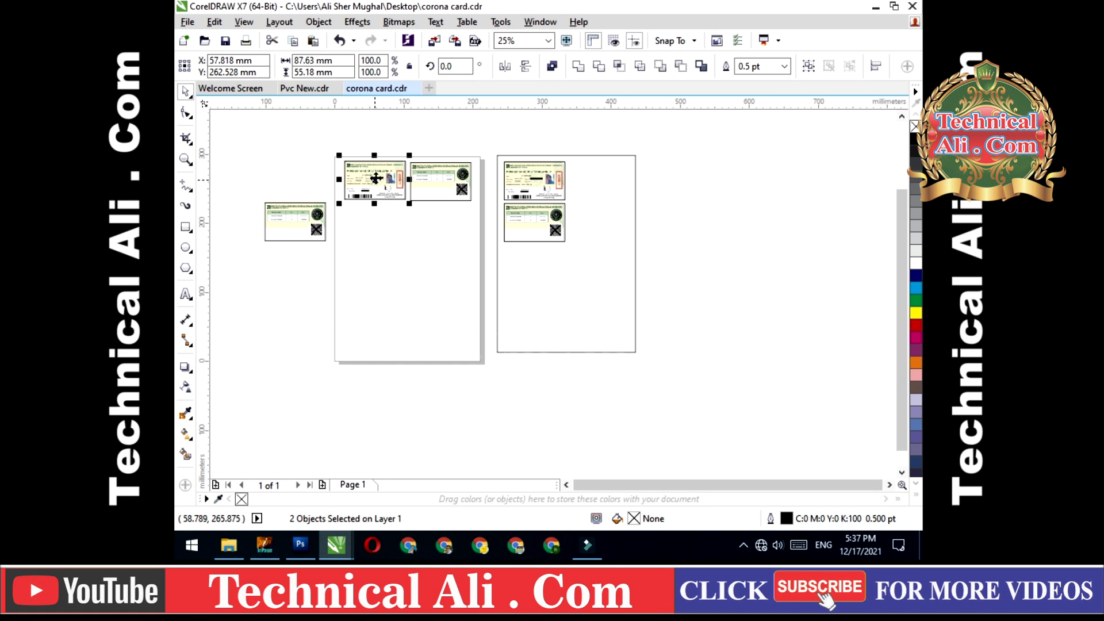
click(293, 231)
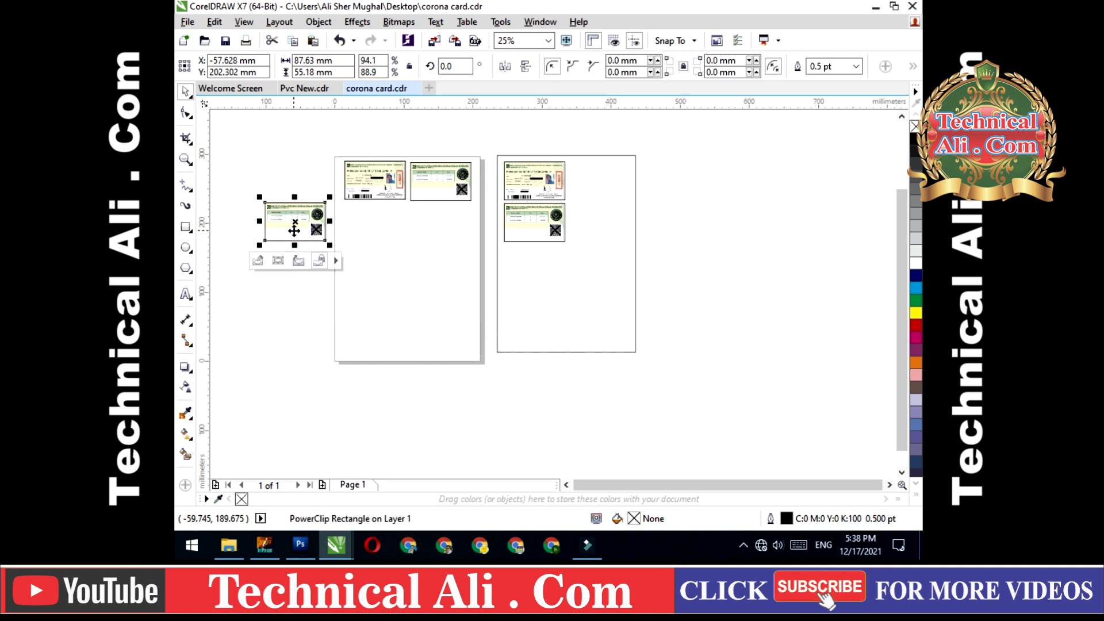
shift+click(441, 179)
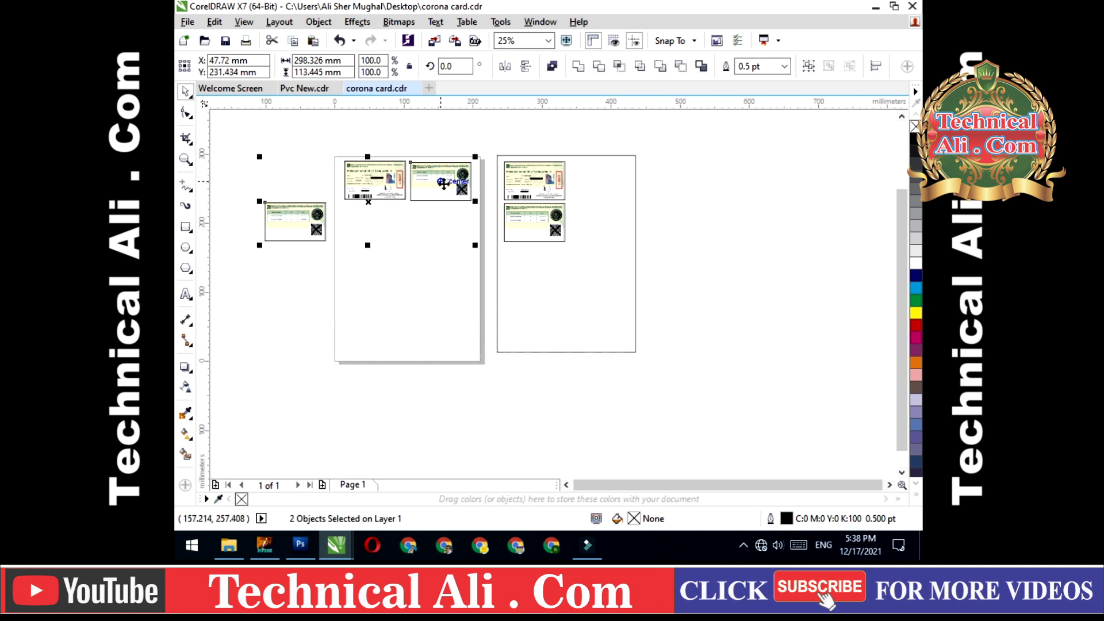
key(e)
key(c)
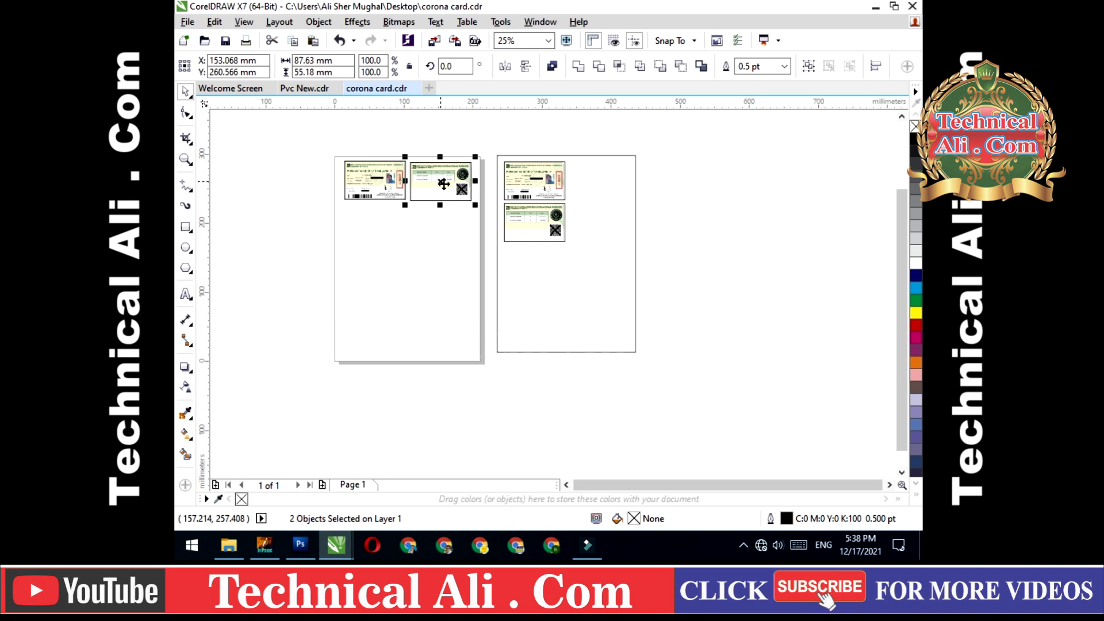
click(325, 203)
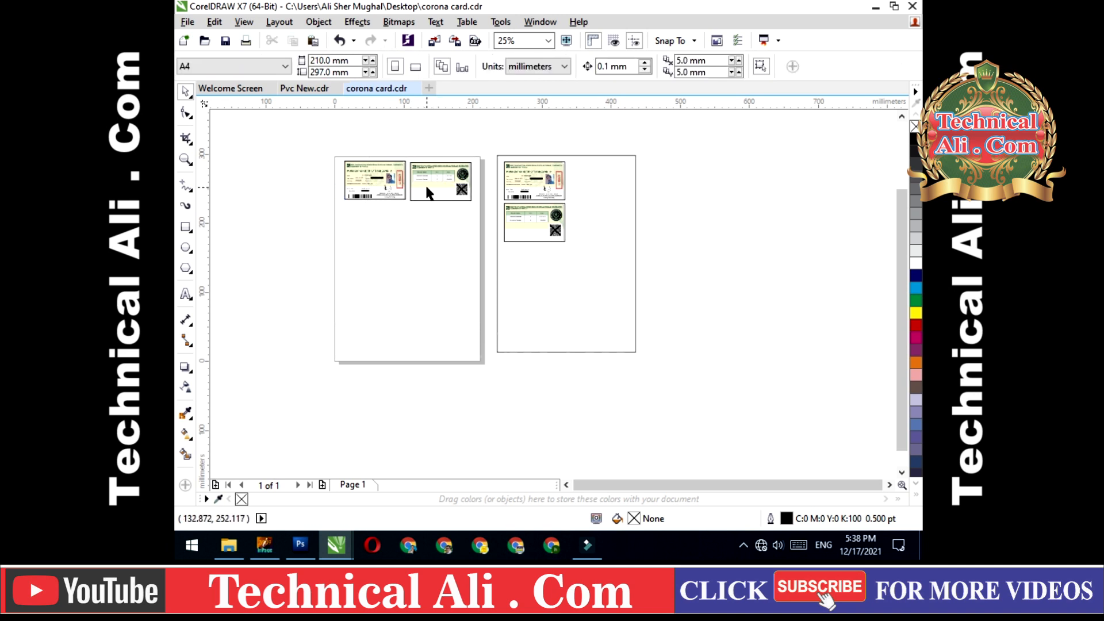
Step: Select the front and back cards on the A4 page and delete both
click(382, 180)
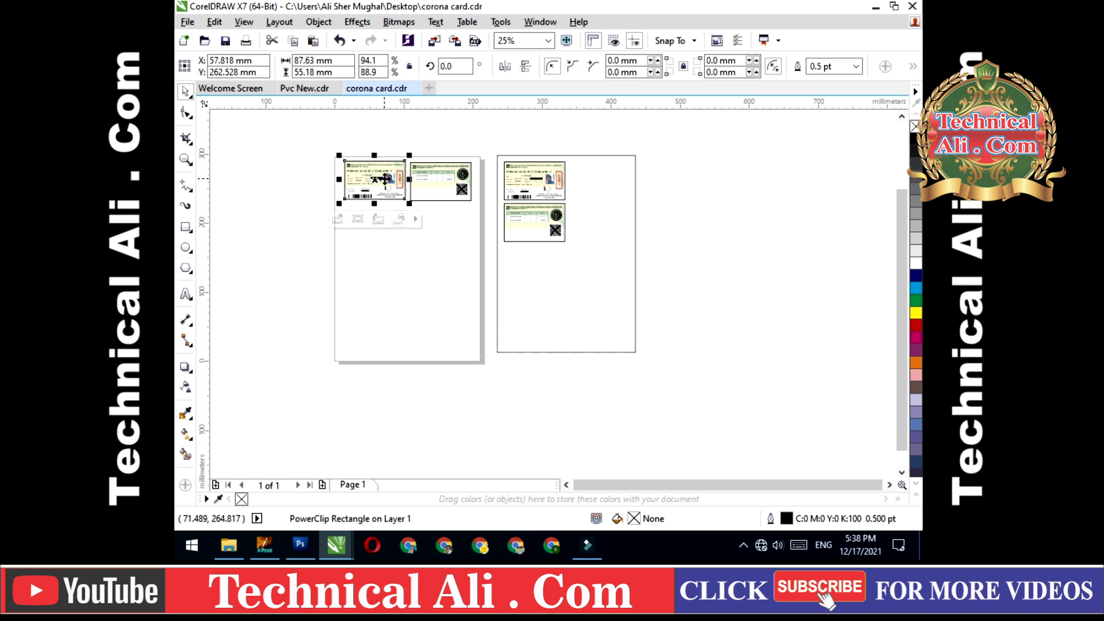
shift+click(447, 180)
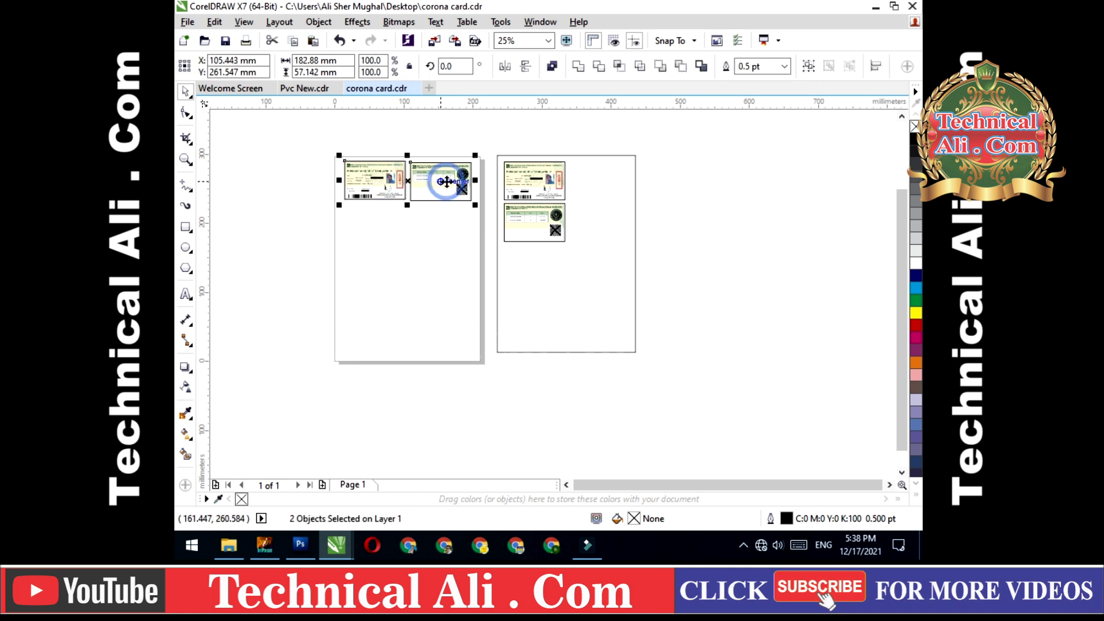
click(446, 182)
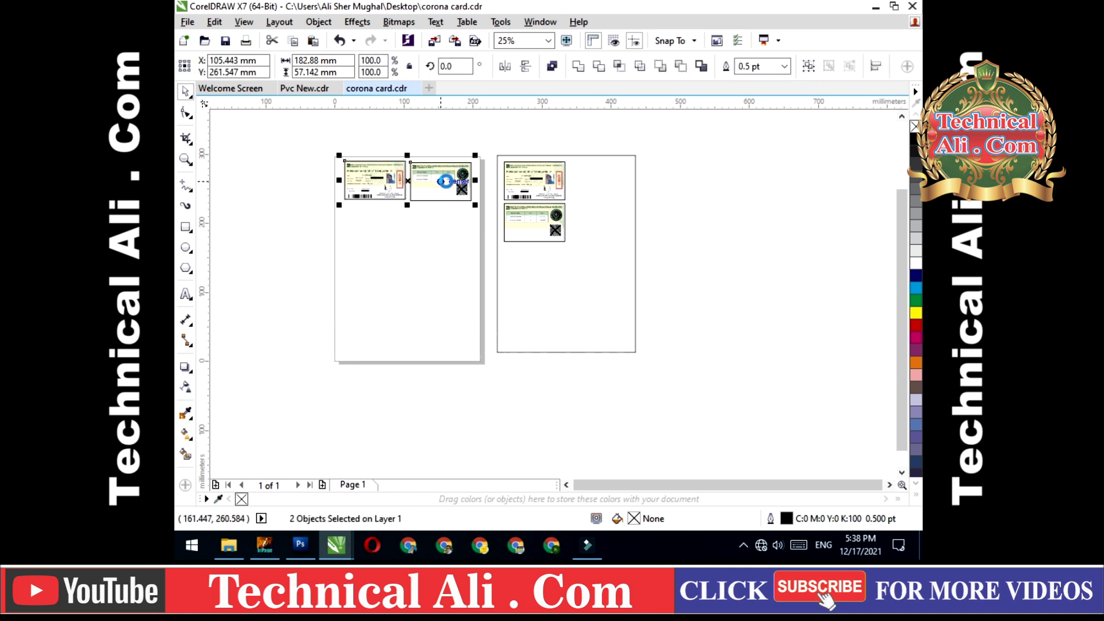
key(Escape)
drag(316, 140, 490, 223)
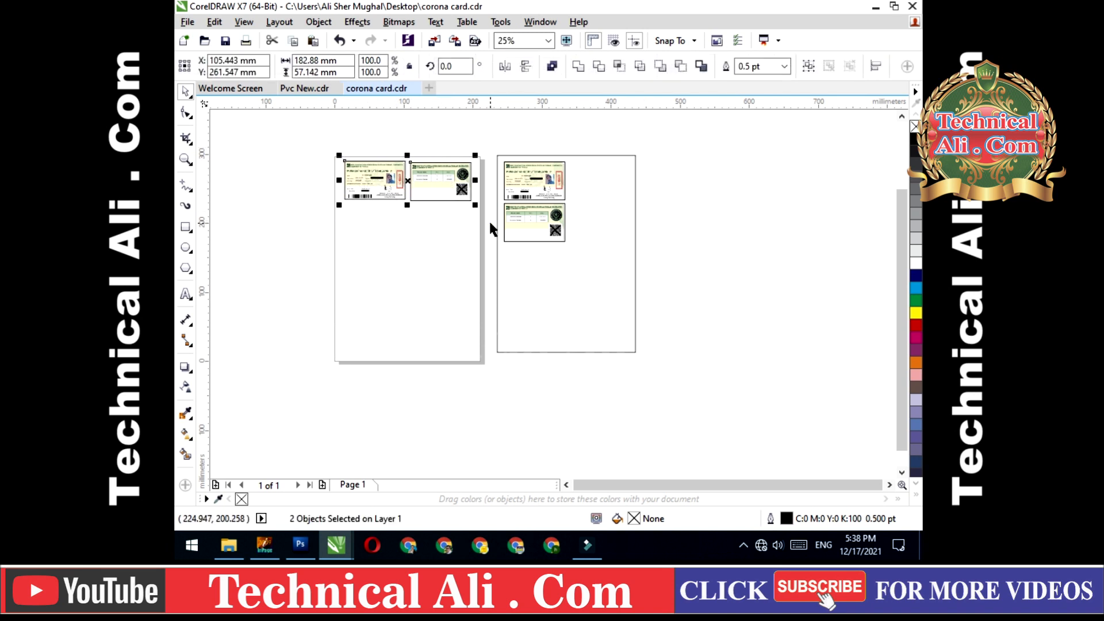
key(Delete)
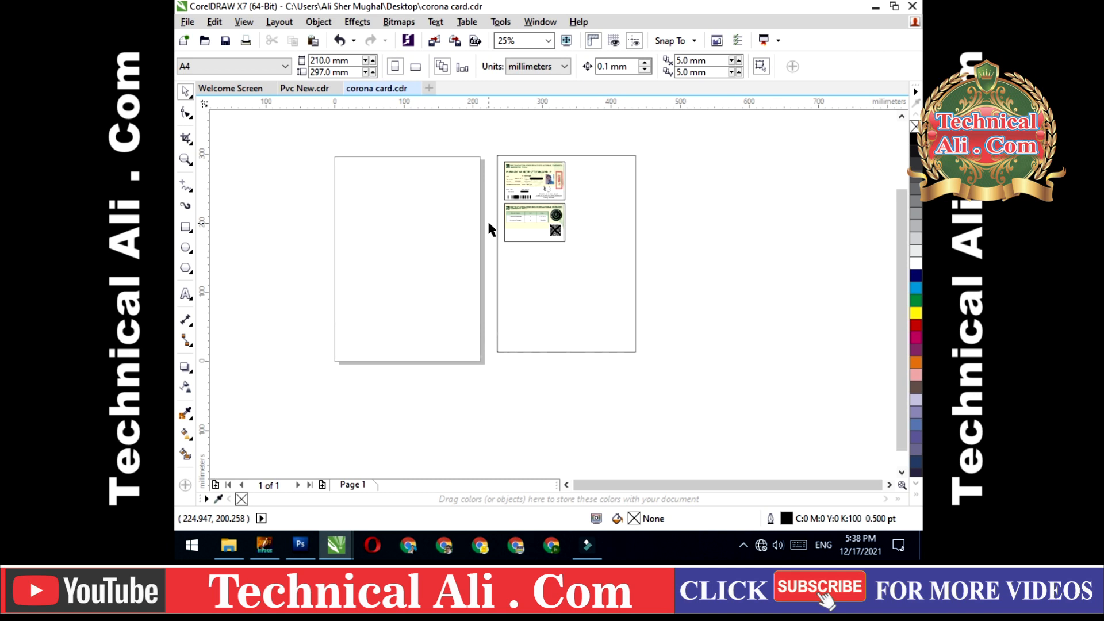
Step: Restore the deleted front and back cards on the A4 page and show the page in print preview
key(ctrl+z)
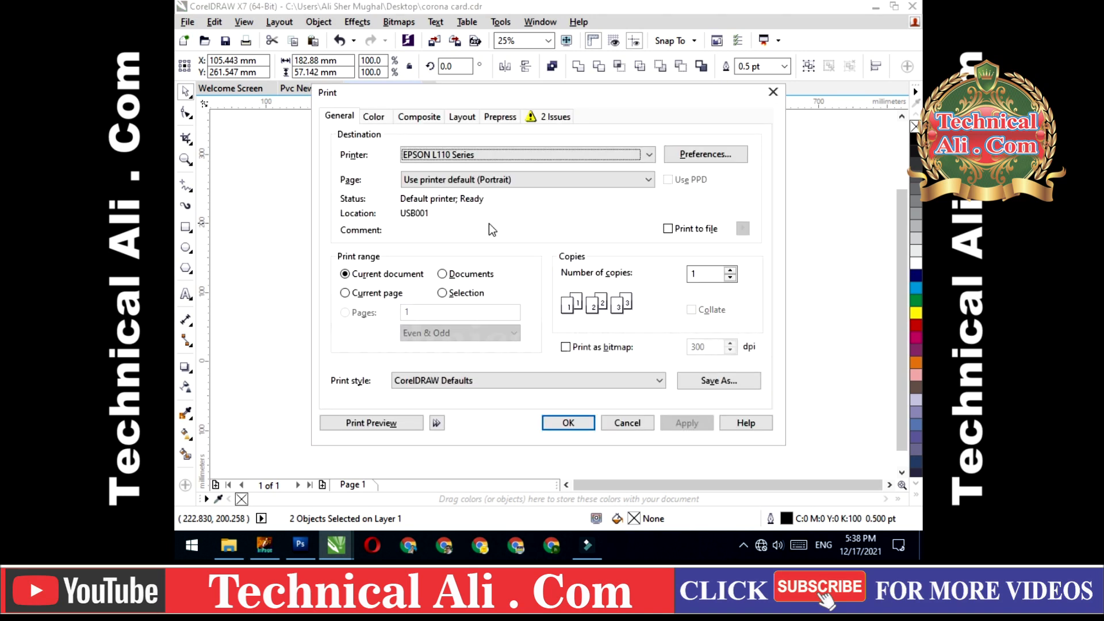
click(368, 429)
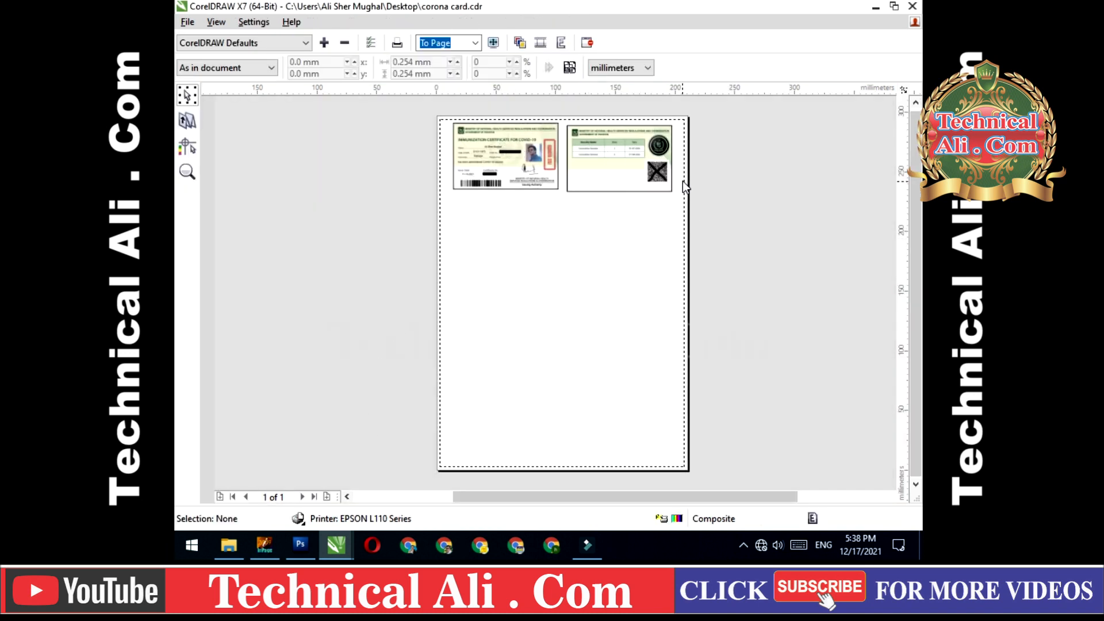
Step: In the EPSON L110 Series printer preferences, choose A4 210 x 297 mm as the document size and confirm
click(372, 44)
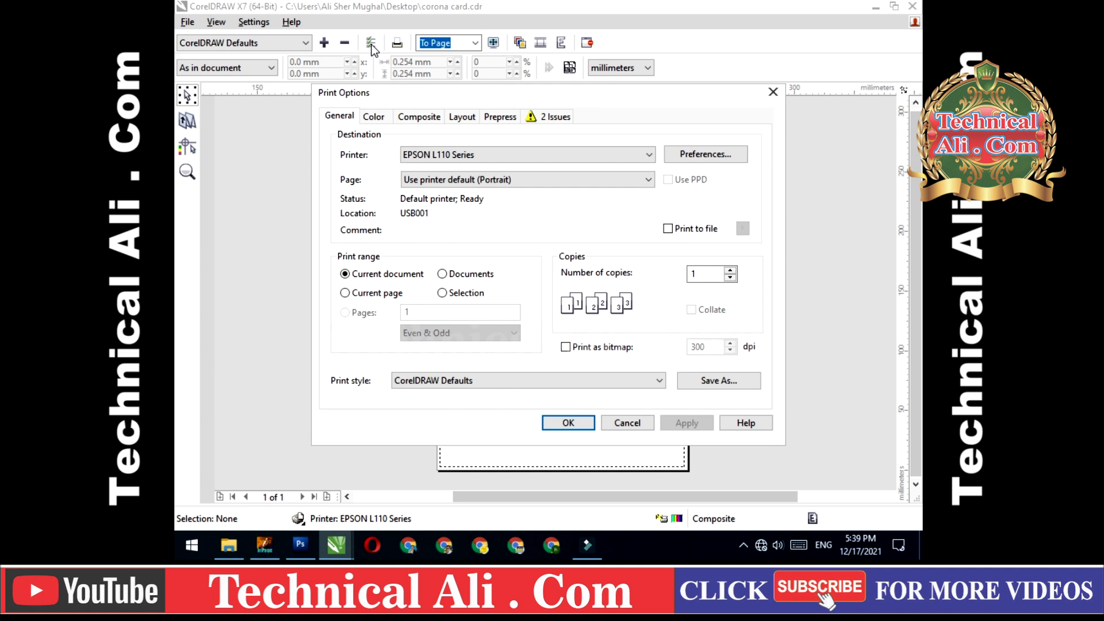
click(706, 155)
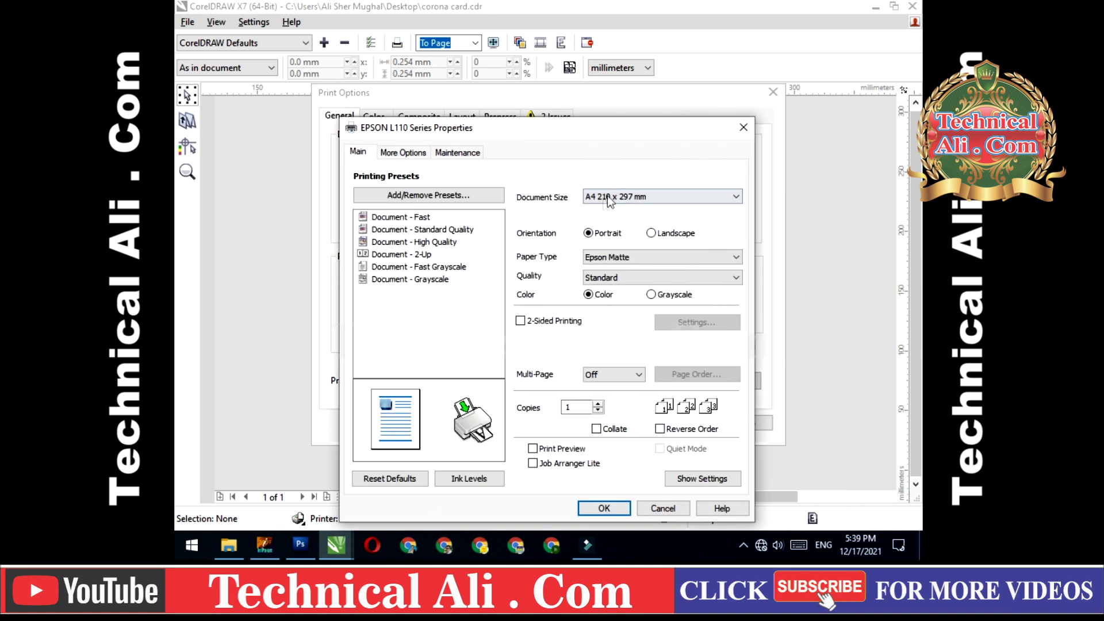
click(696, 196)
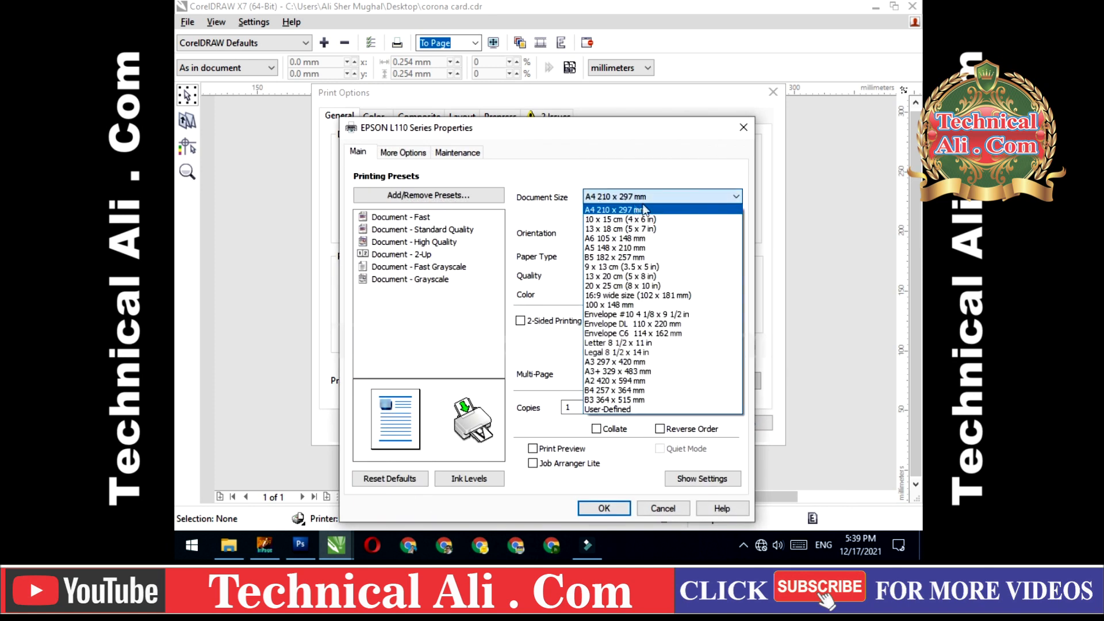
click(611, 210)
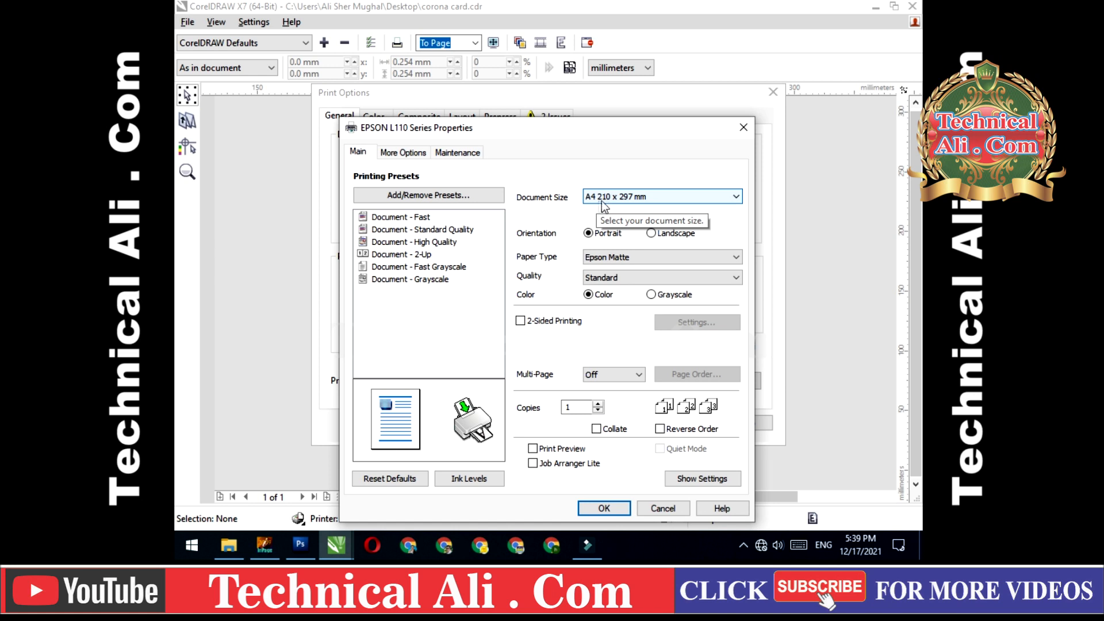
click(605, 509)
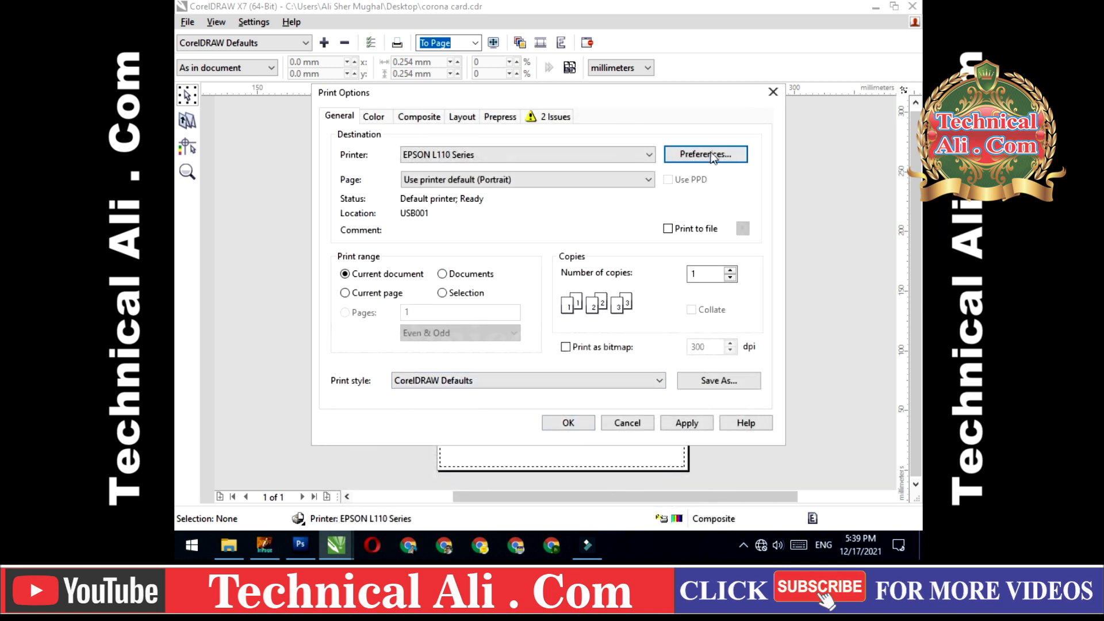
Step: Set the printer's paper type to Epson Premium Glossy, apply the print options, and print the page of cards
click(711, 155)
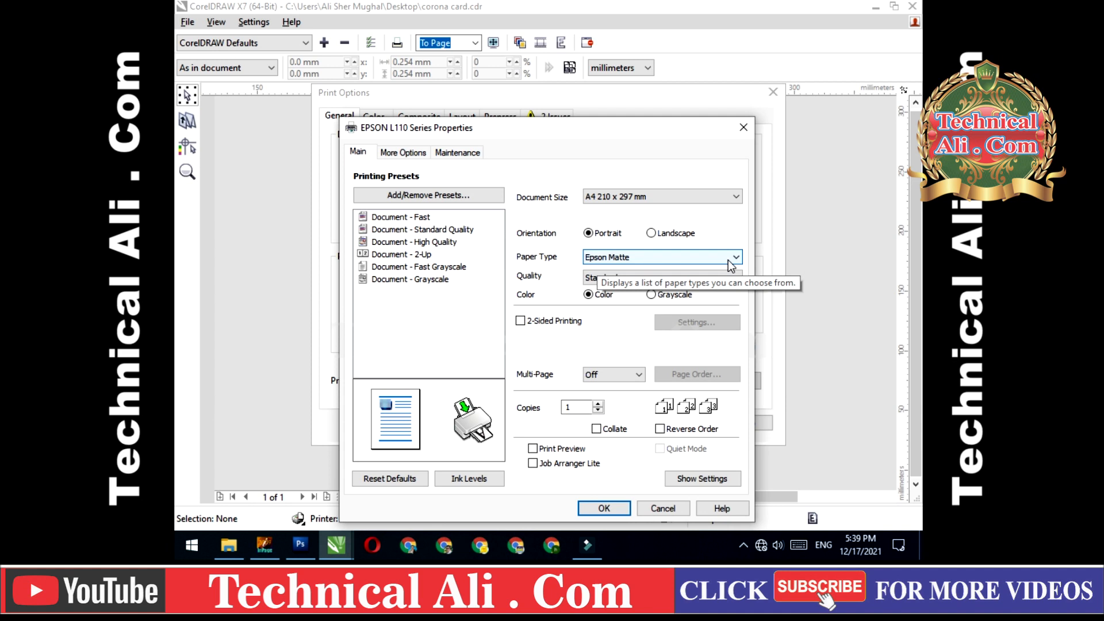
click(736, 259)
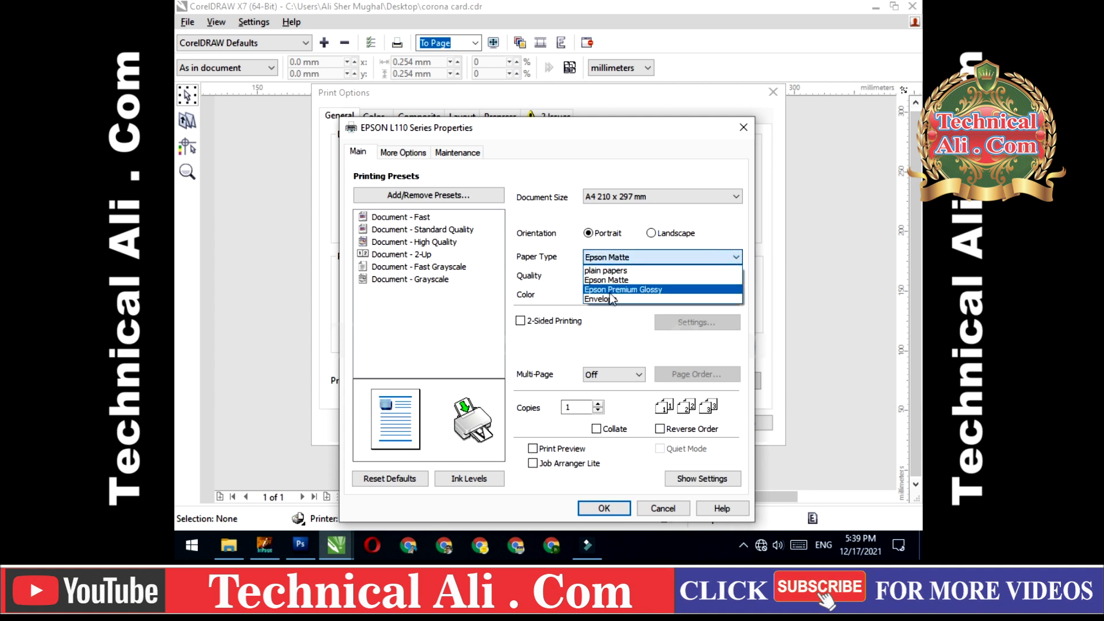
click(658, 289)
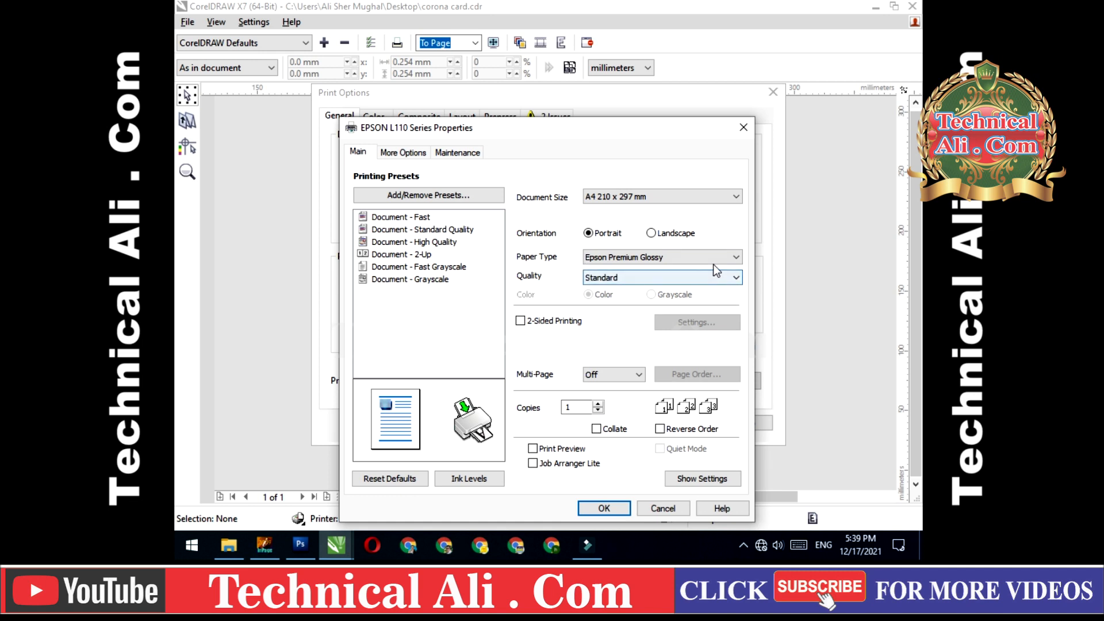
click(733, 257)
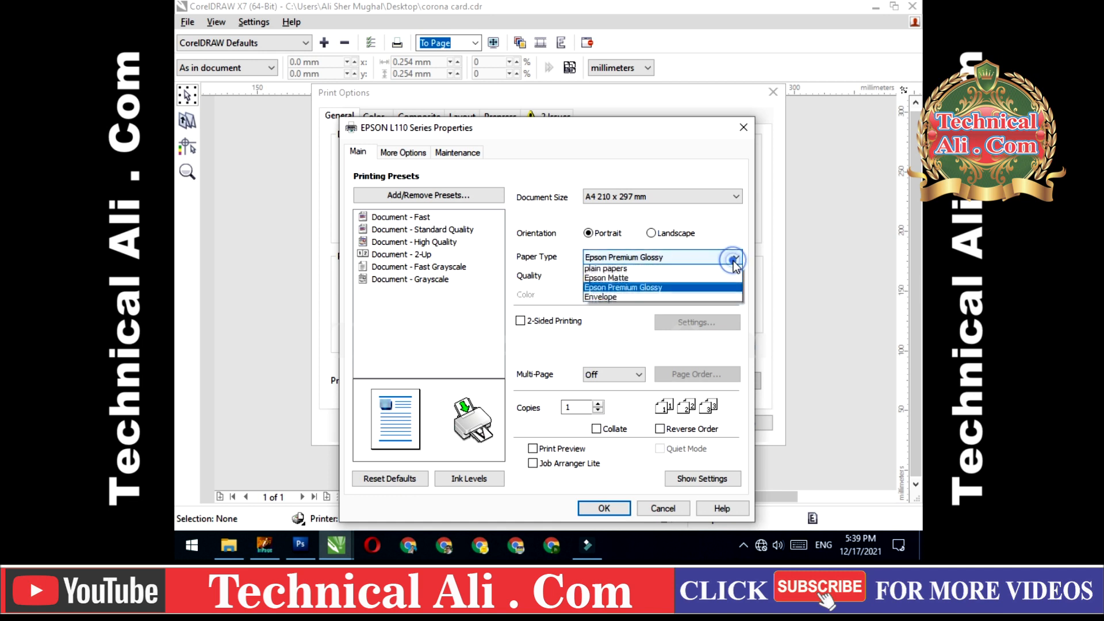
click(634, 289)
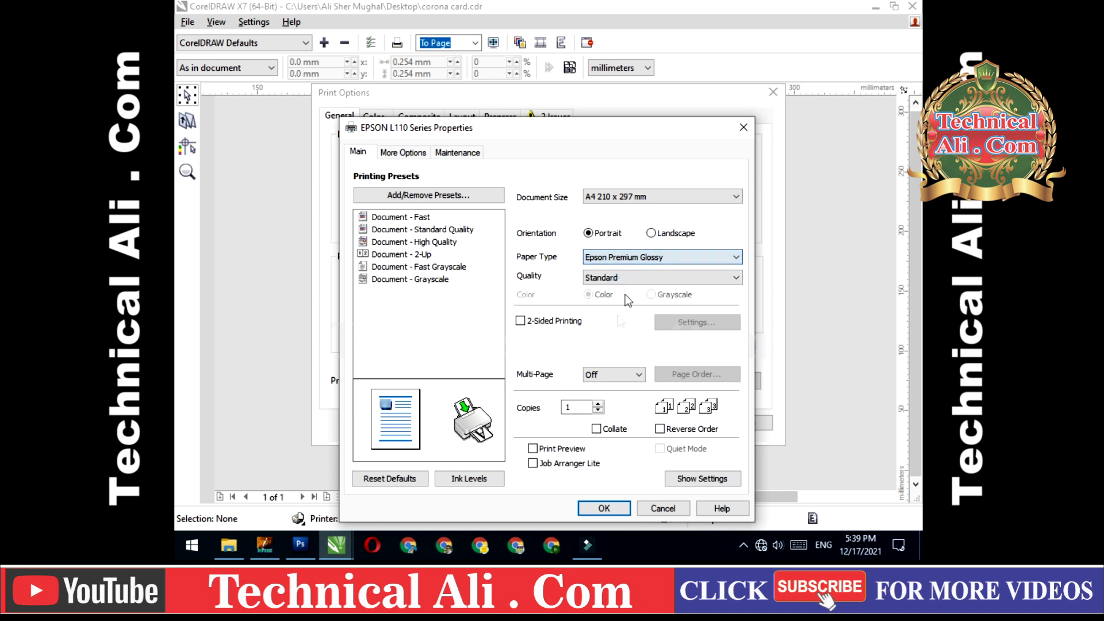
click(609, 512)
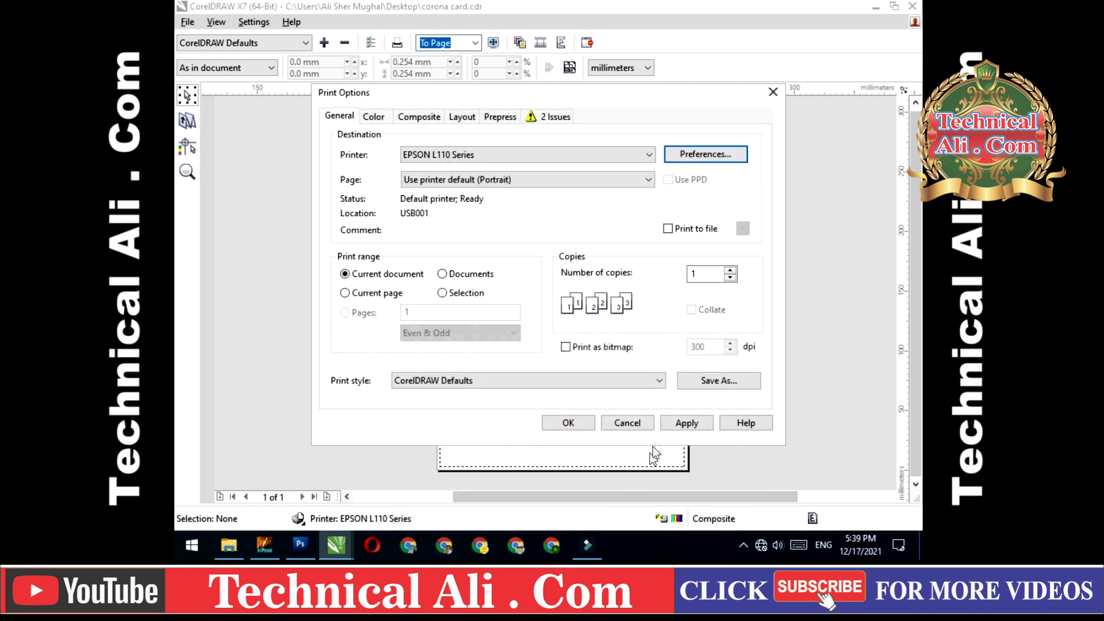
click(685, 424)
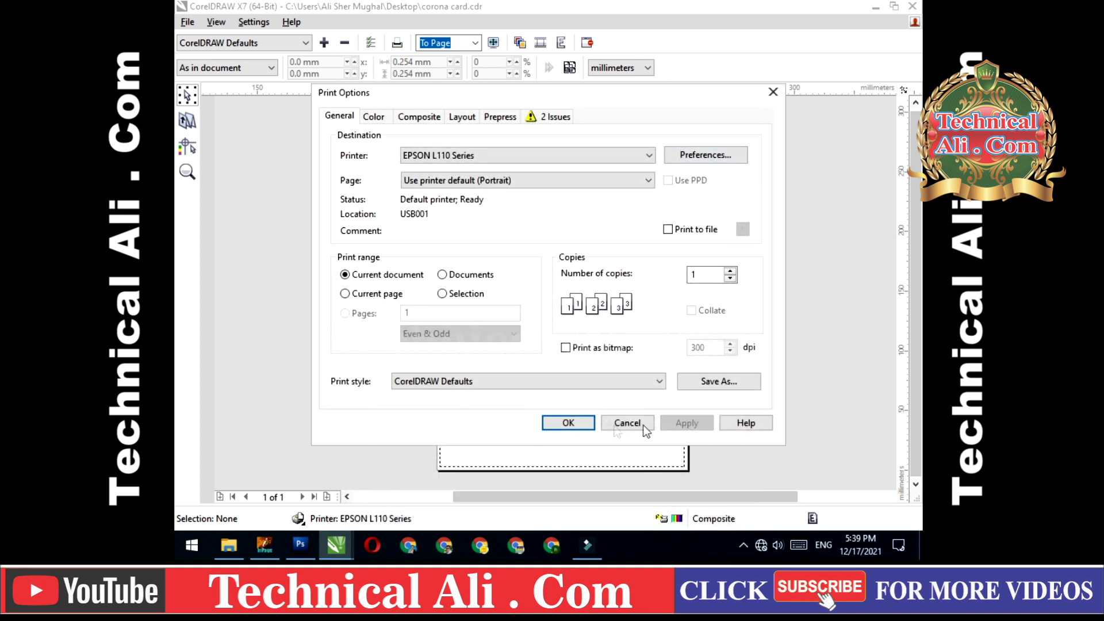
click(567, 423)
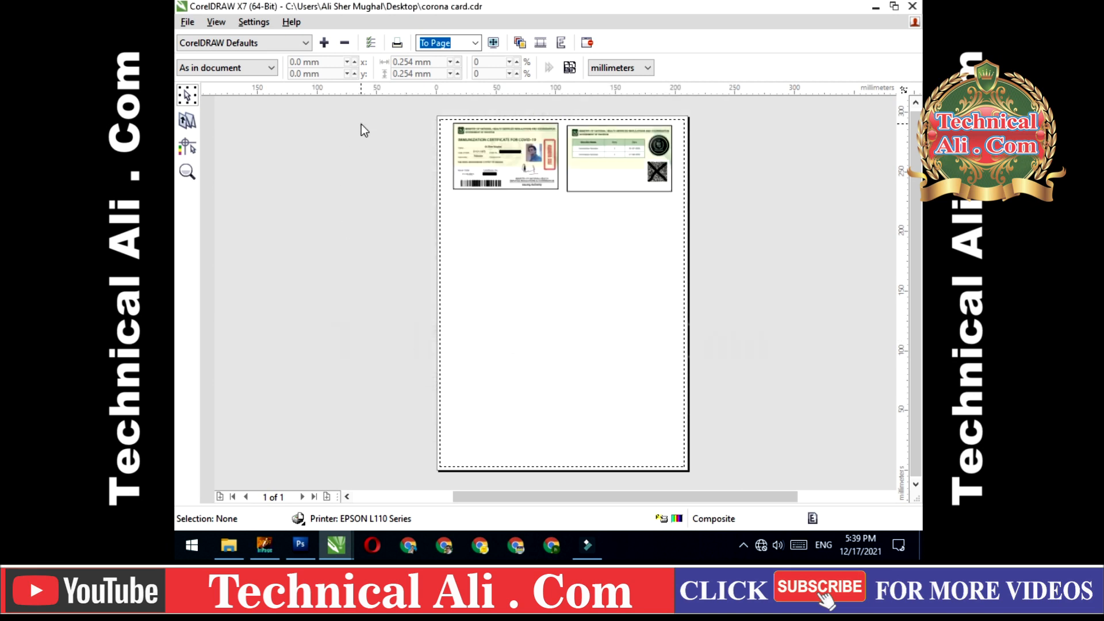
click(396, 46)
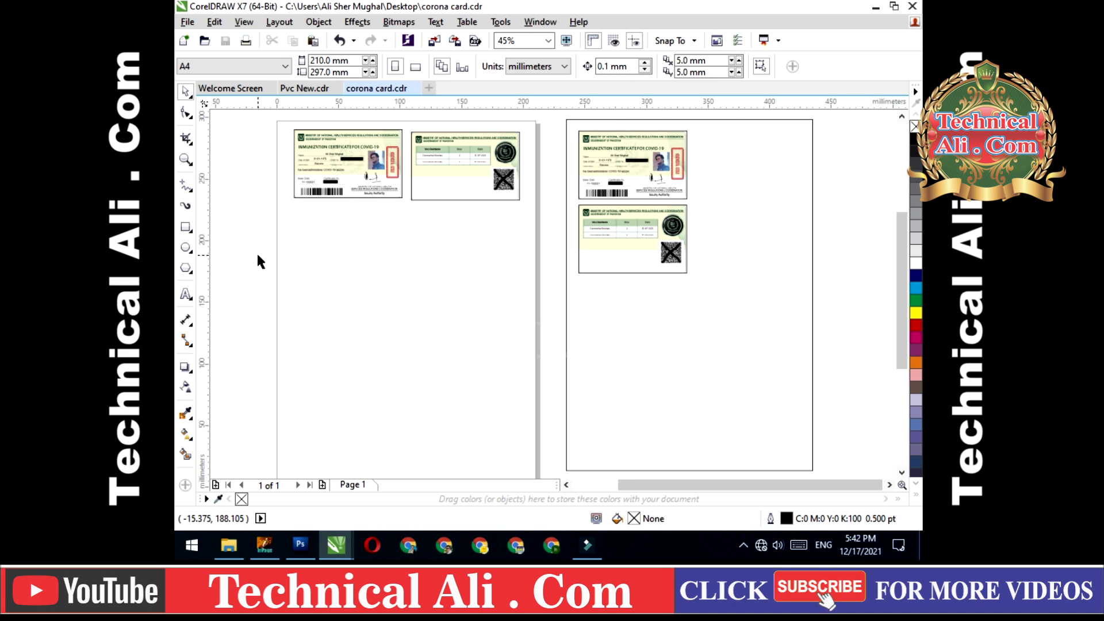
Step: Select the front and back cards on the A4 page and align their top edges
drag(249, 121, 528, 241)
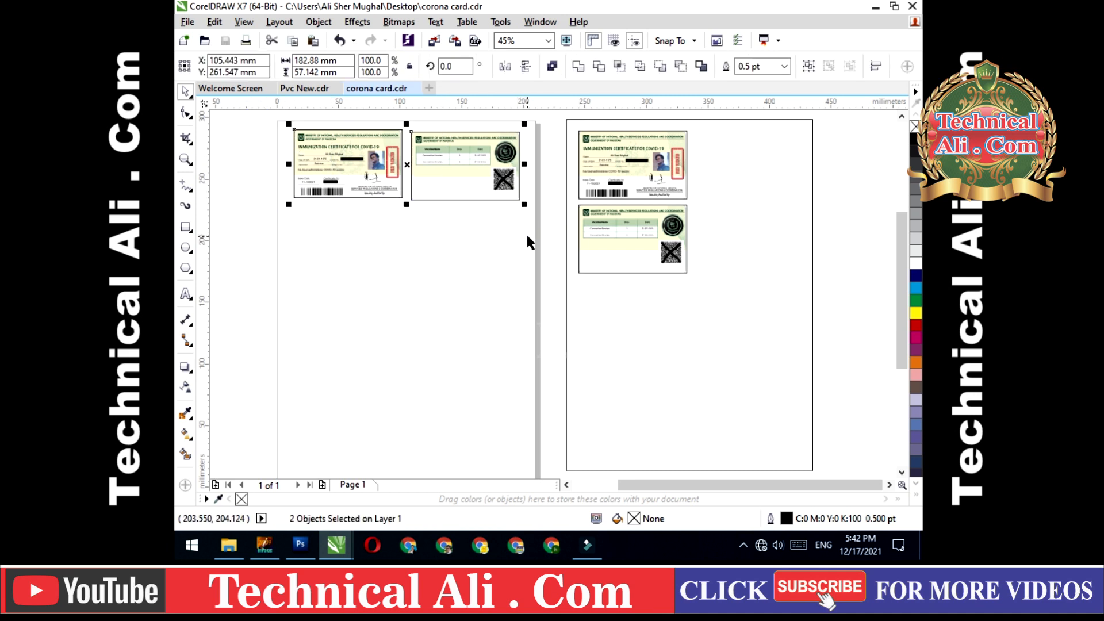
key(t)
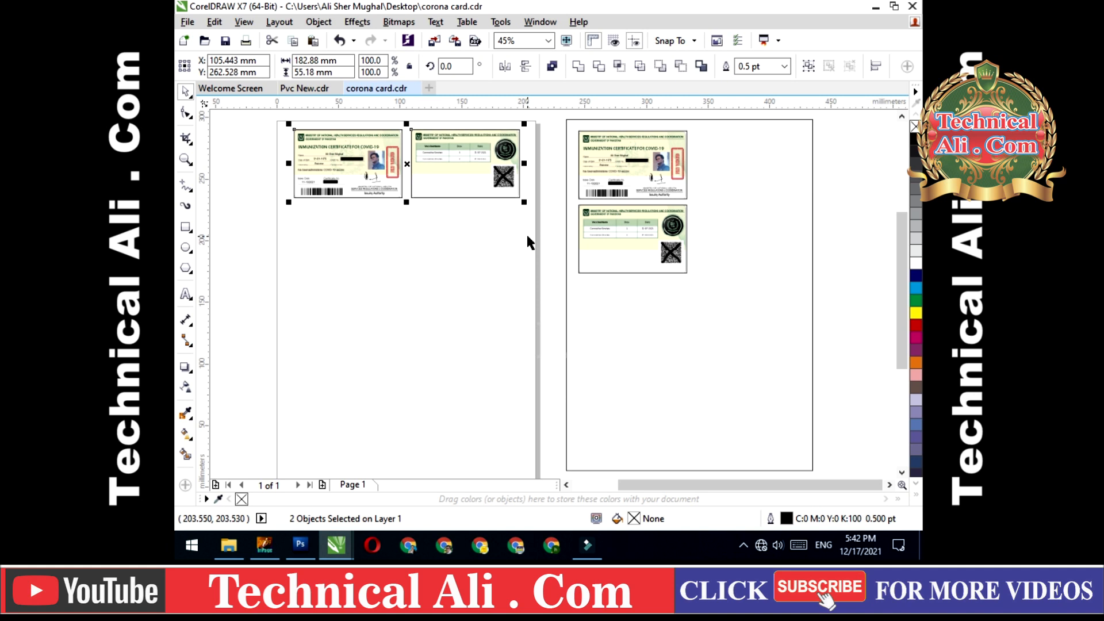